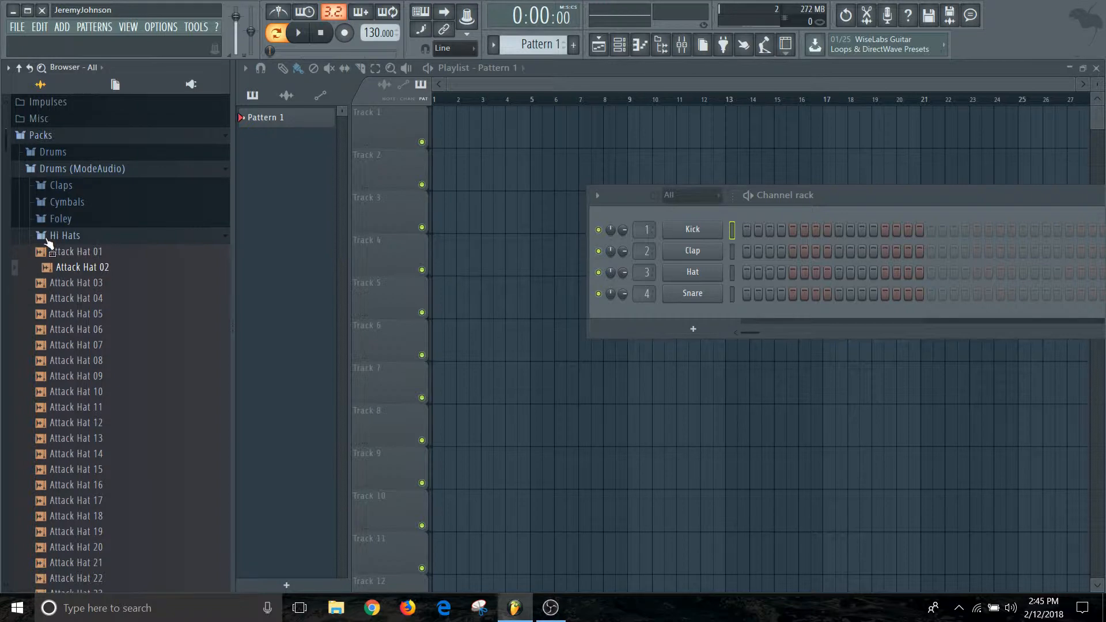
# Collapse the Hi Hats folder and reopen the Drums (ModeAudio) pack so only its sample categories are listed.
pyautogui.click(47, 235)
pyautogui.click(49, 169)
pyautogui.scroll(2, 40, 318)
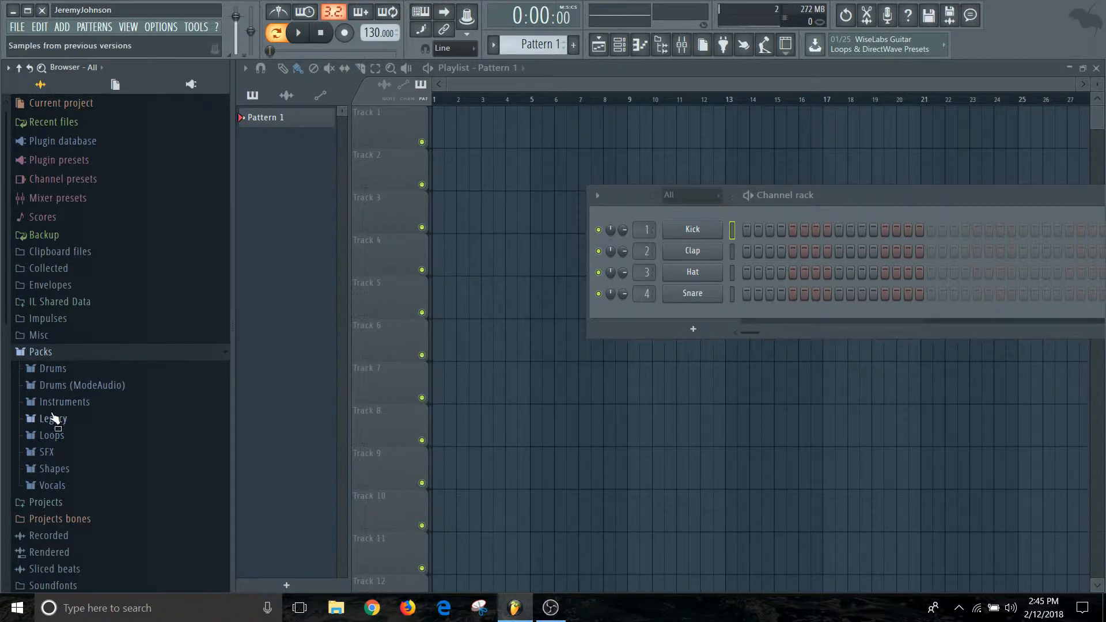
pyautogui.click(58, 384)
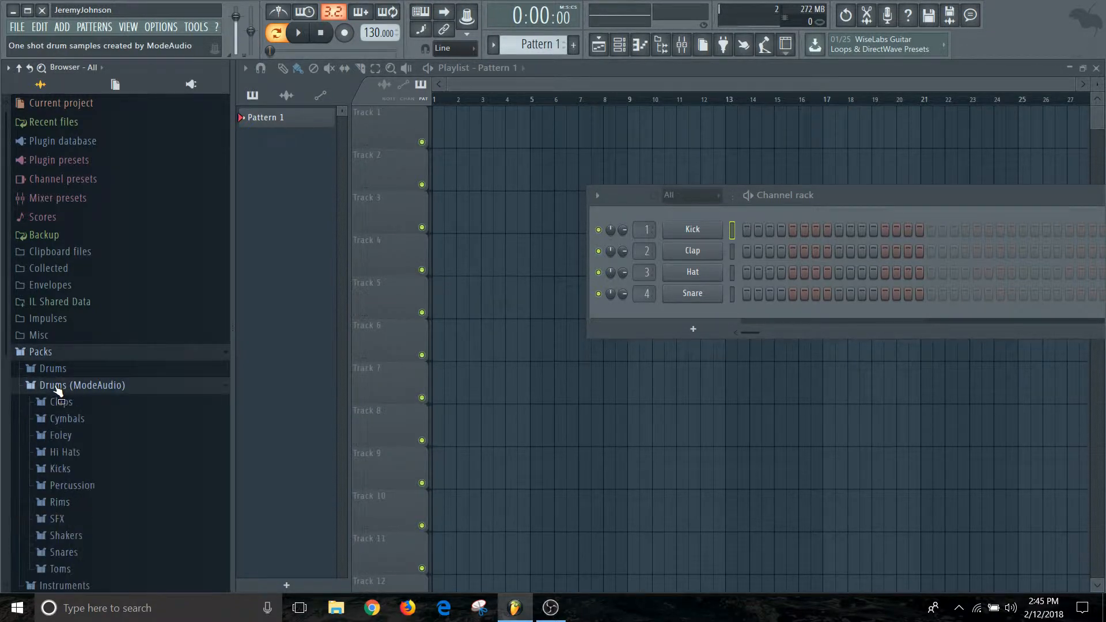
pyautogui.scroll(-4, 55, 387)
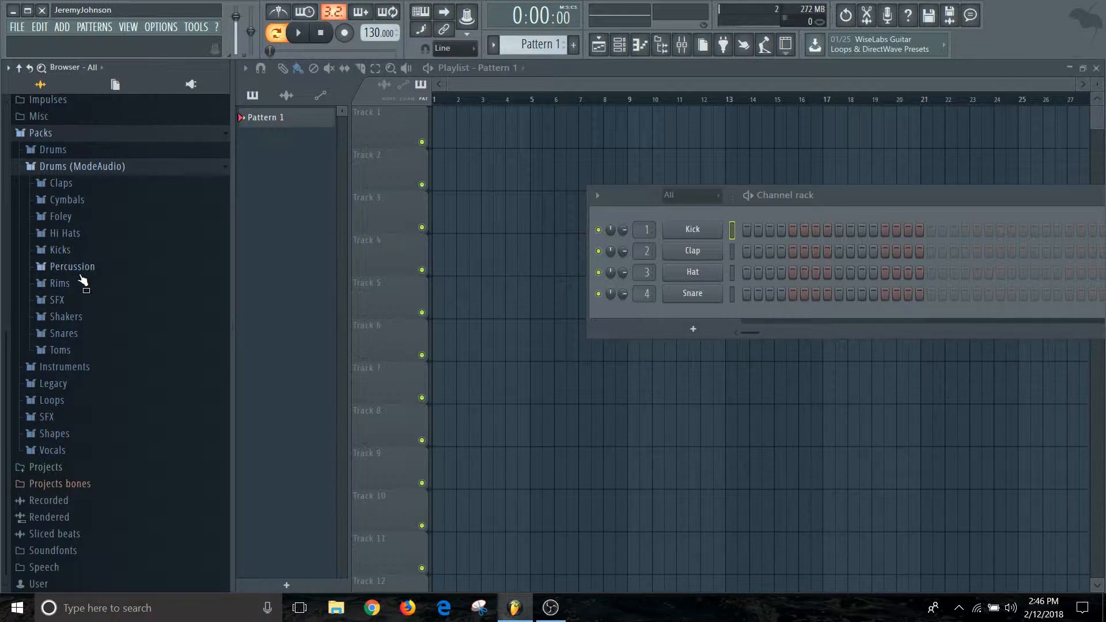
# Load Hyper StadiumHop Kick 03 from the Kicks folder into a new channel and close its channel settings.
pyautogui.click(64, 250)
pyautogui.scroll(-9, 92, 277)
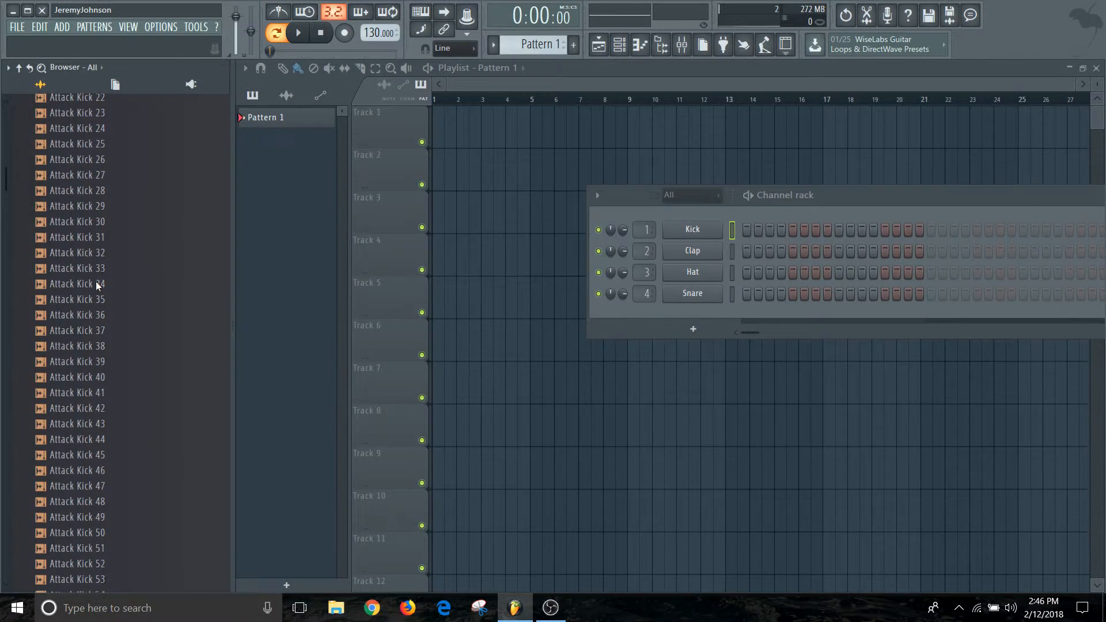
pyautogui.scroll(-20, 96, 283)
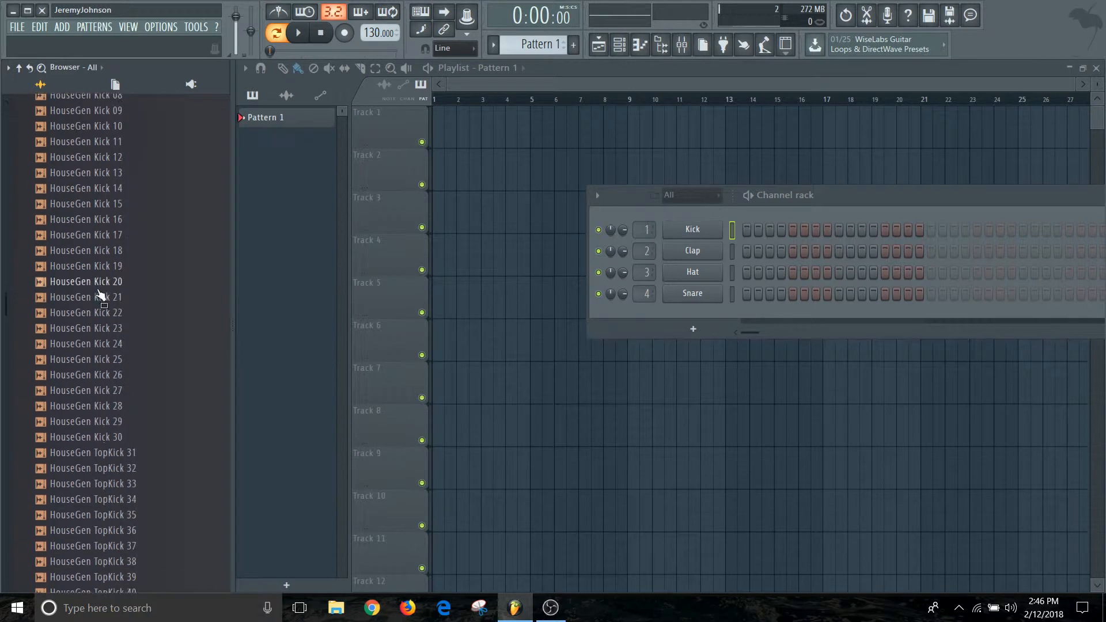
pyautogui.scroll(-8, 98, 295)
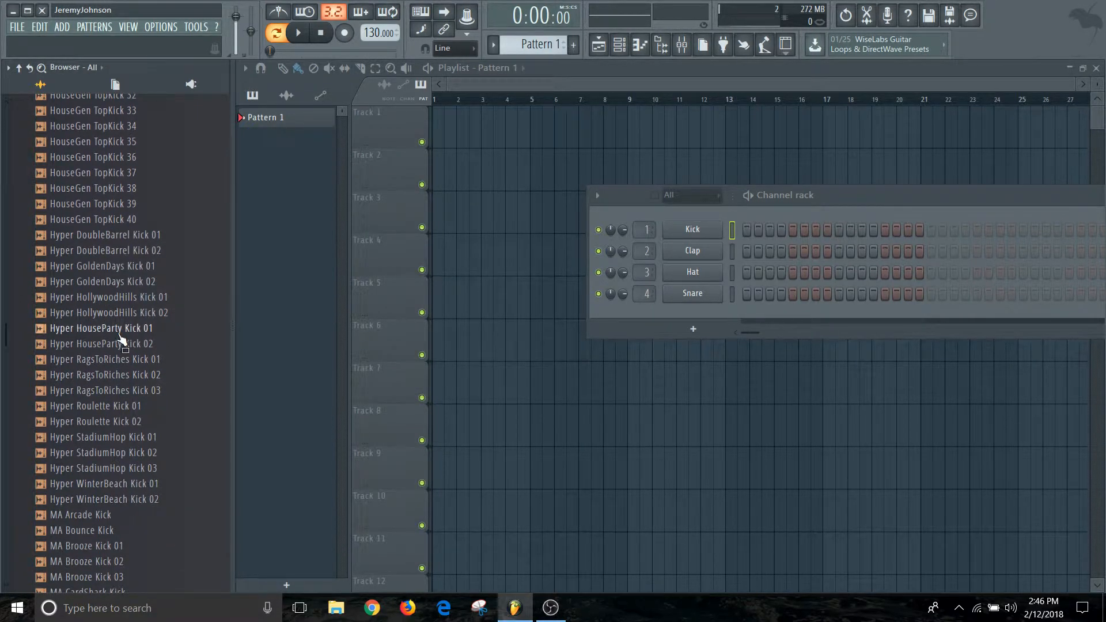
pyautogui.rightClick(111, 468)
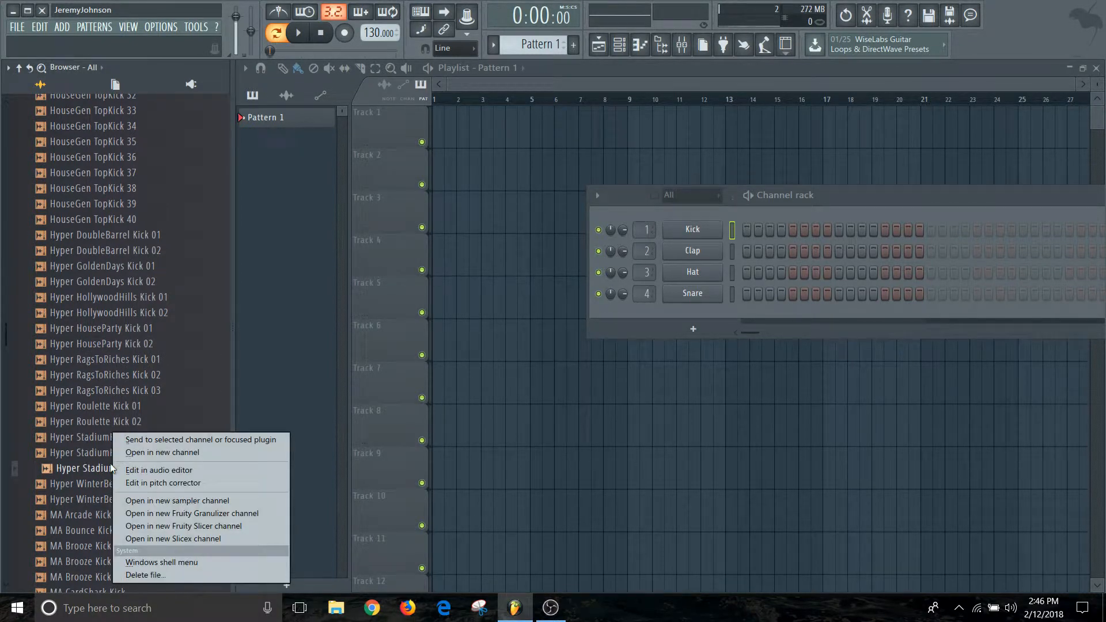
pyautogui.click(164, 453)
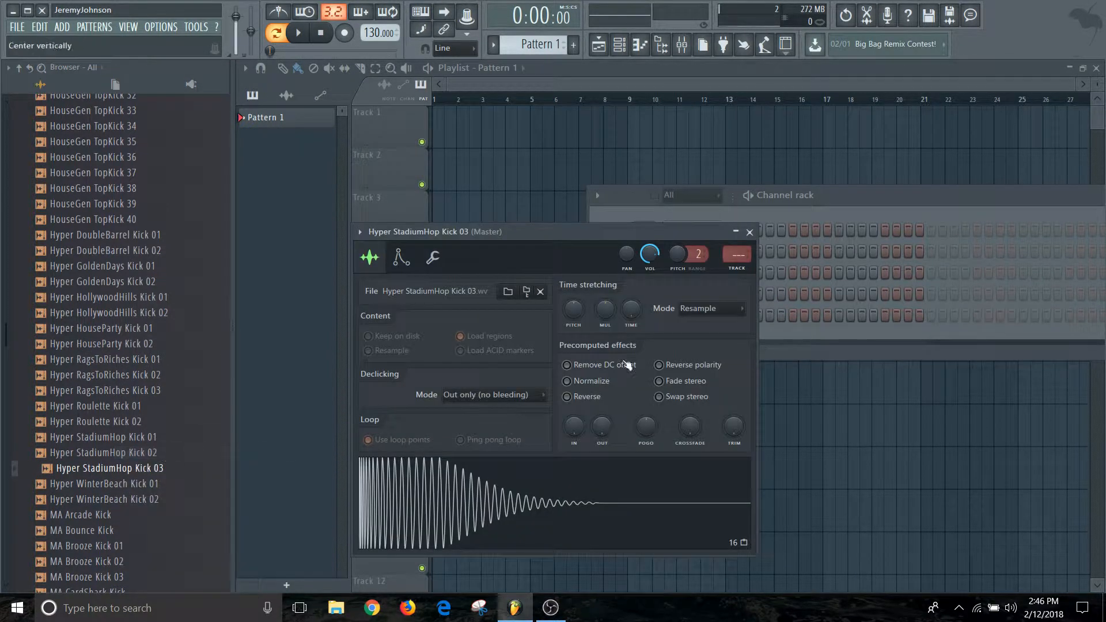
pyautogui.click(749, 242)
# Collapse the Kicks folder, load Hyper HollywoodHills Rim from the Rims folder into a new channel, and close its channel settings.
pyautogui.scroll(20, 151, 174)
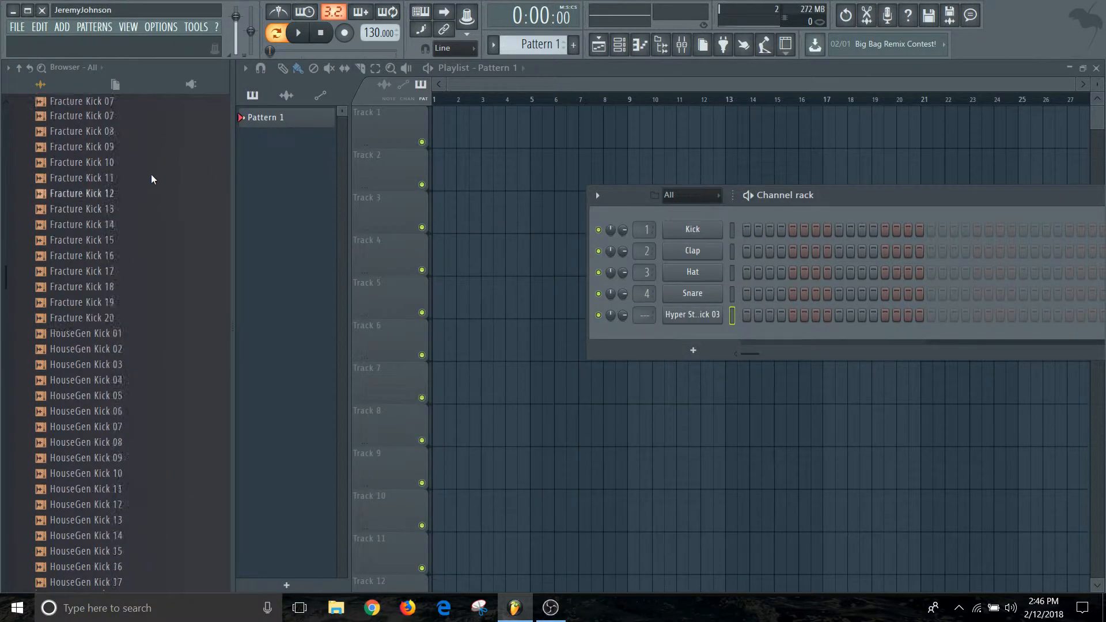
pyautogui.scroll(15, 79, 227)
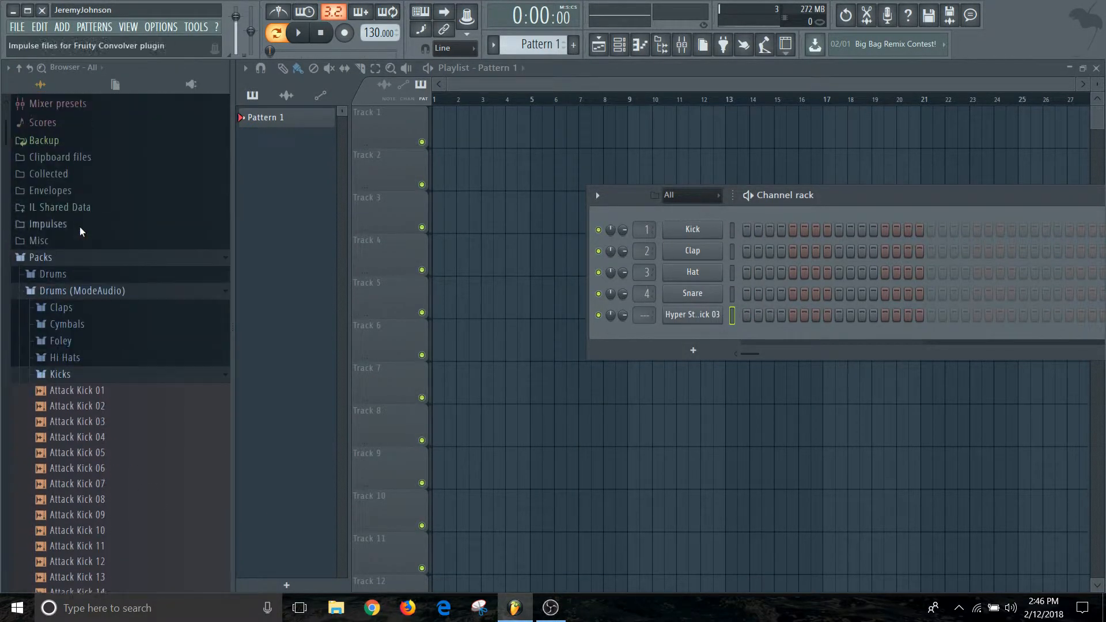
pyautogui.scroll(-3, 55, 301)
pyautogui.click(57, 221)
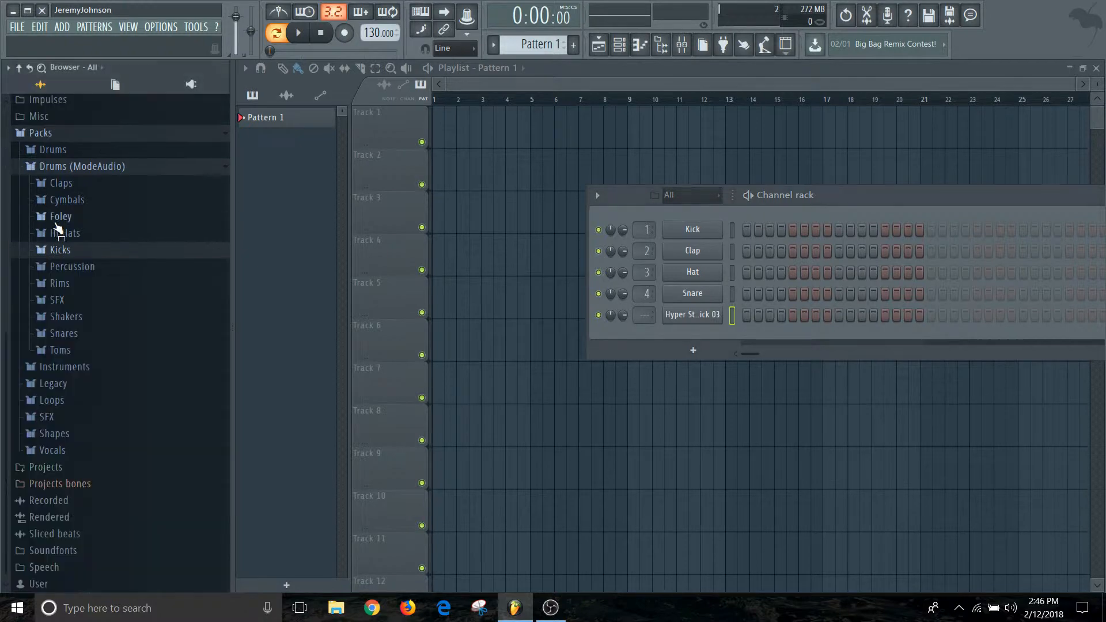
pyautogui.click(59, 284)
pyautogui.scroll(-10, 87, 294)
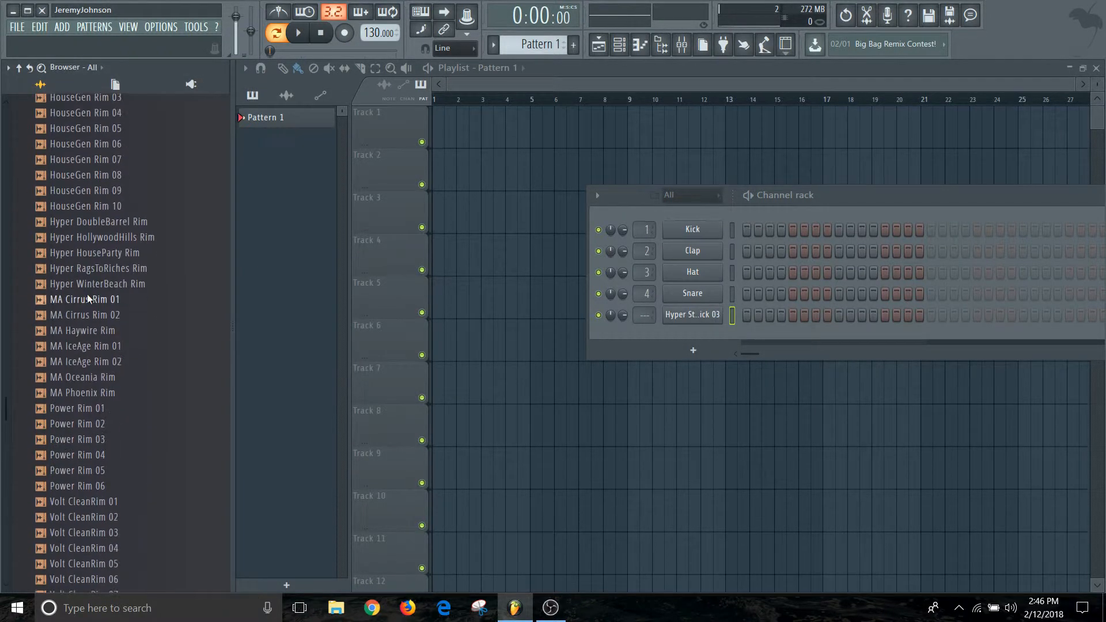
pyautogui.rightClick(105, 236)
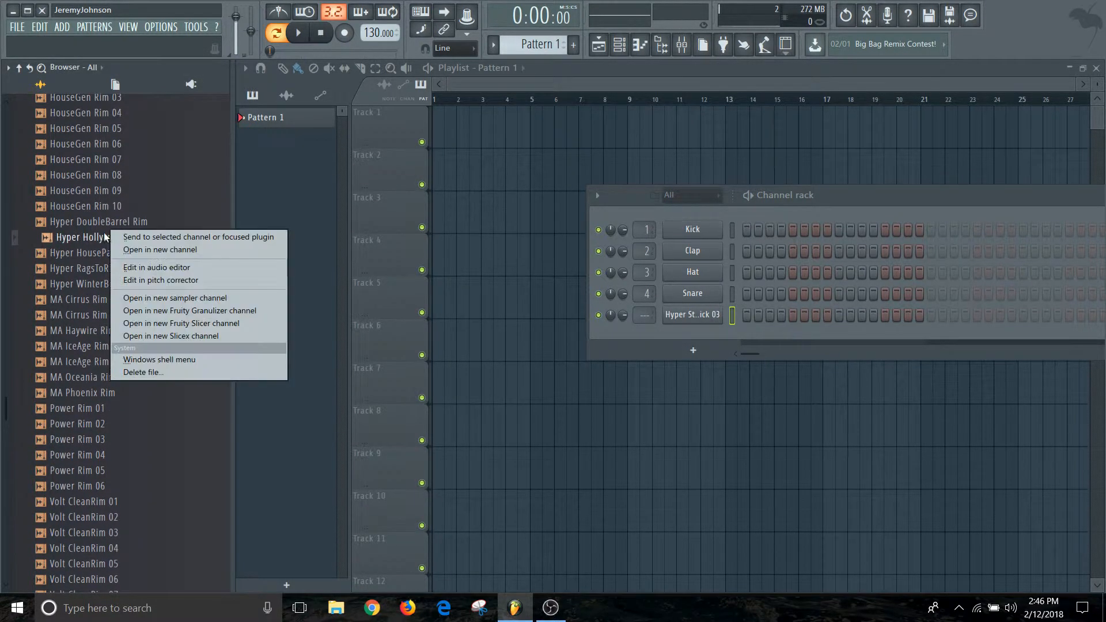
pyautogui.click(145, 250)
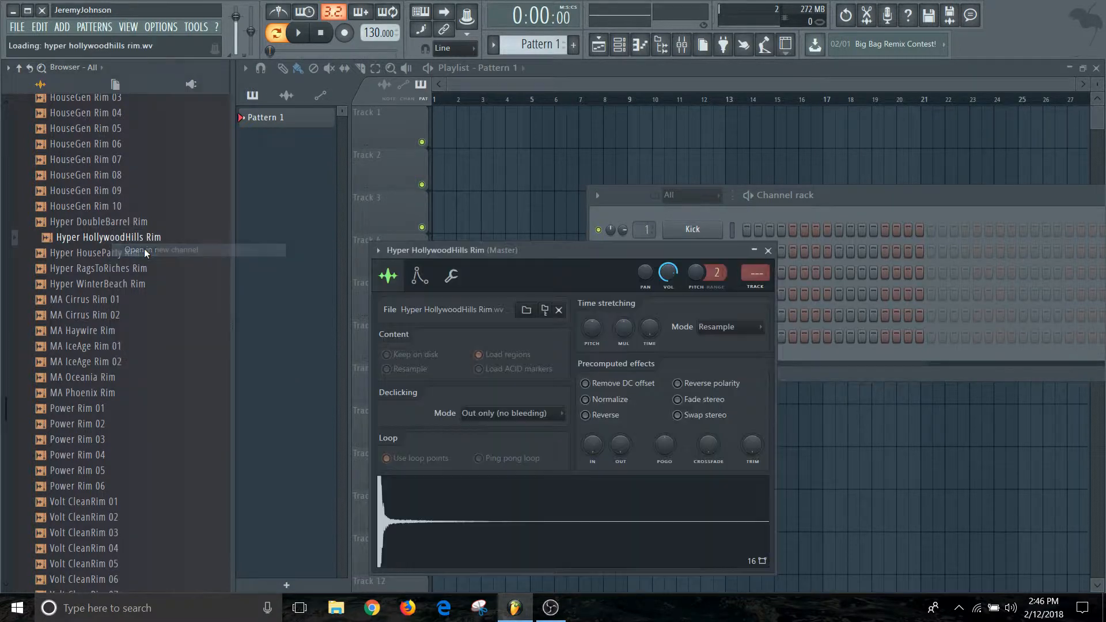
pyautogui.click(767, 249)
# Collapse the Rims folder, load Attack Hat 02 from the Hi Hats folder into a new channel, and close its channel settings.
pyautogui.scroll(10, 160, 238)
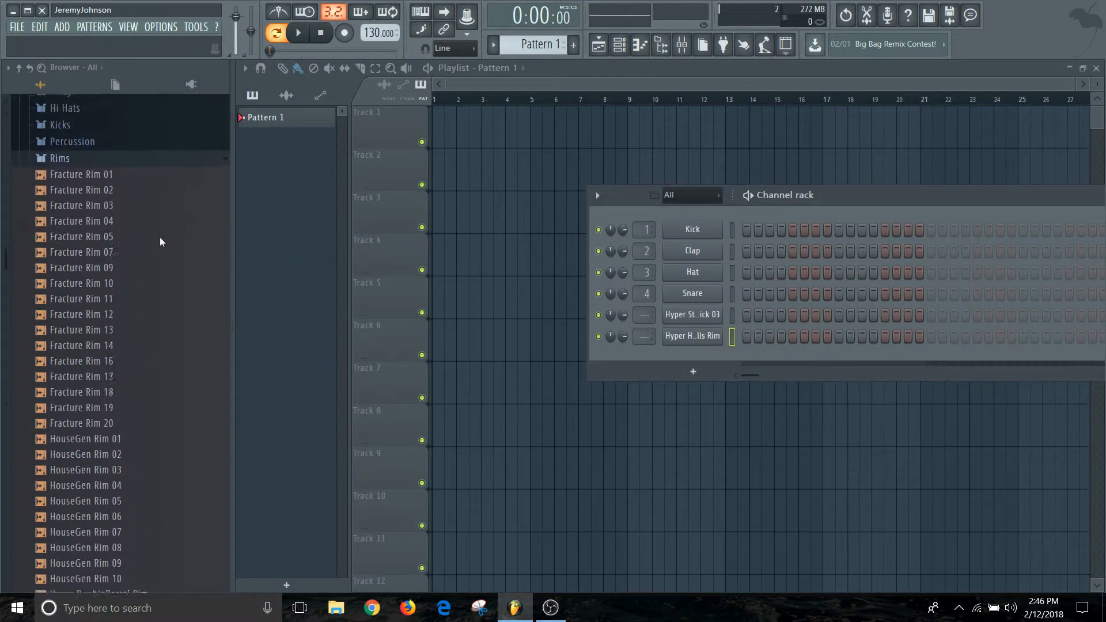
pyautogui.click(60, 407)
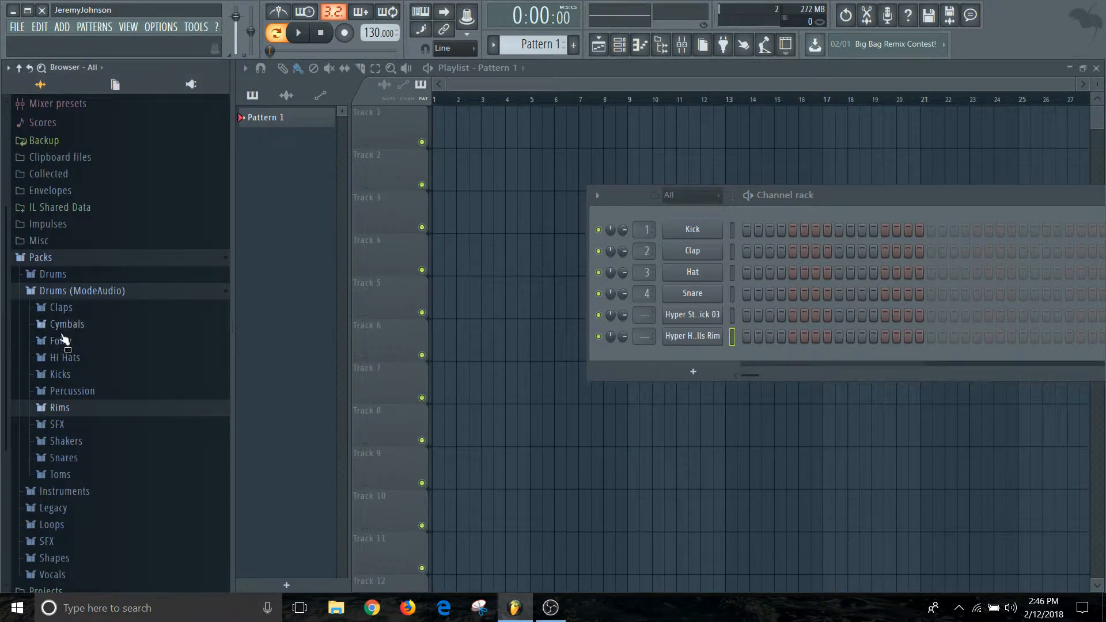
pyautogui.click(64, 357)
pyautogui.rightClick(89, 266)
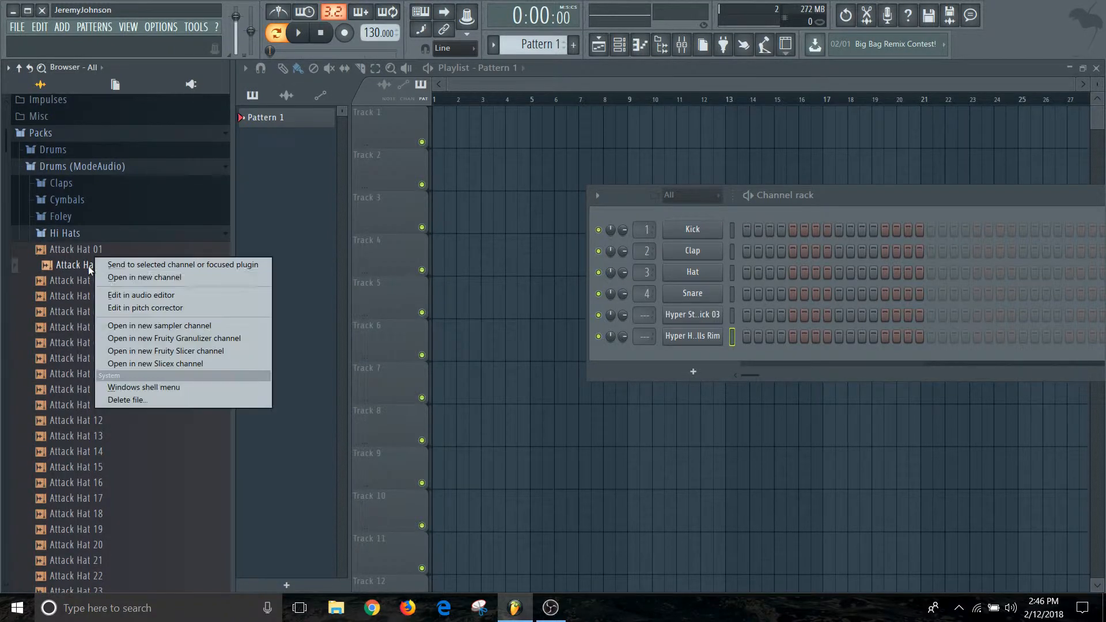
pyautogui.click(103, 279)
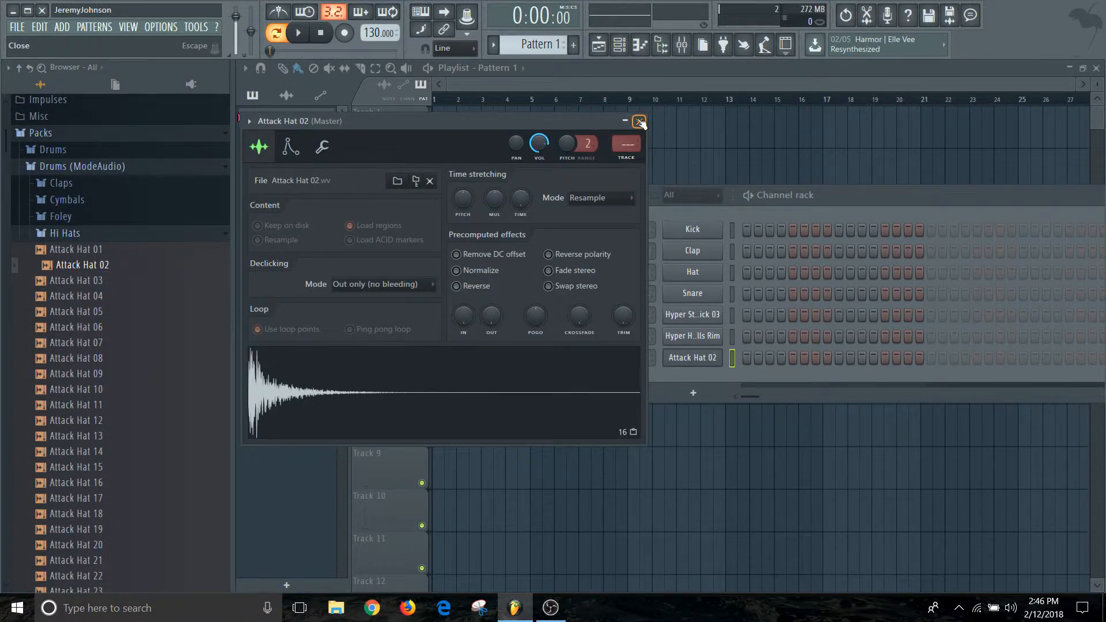
pyautogui.click(639, 122)
# Audition other samples in the Hi Hats folder, from Attack Hat 06 to Attack Hat 10.
pyautogui.click(51, 326)
pyautogui.click(64, 360)
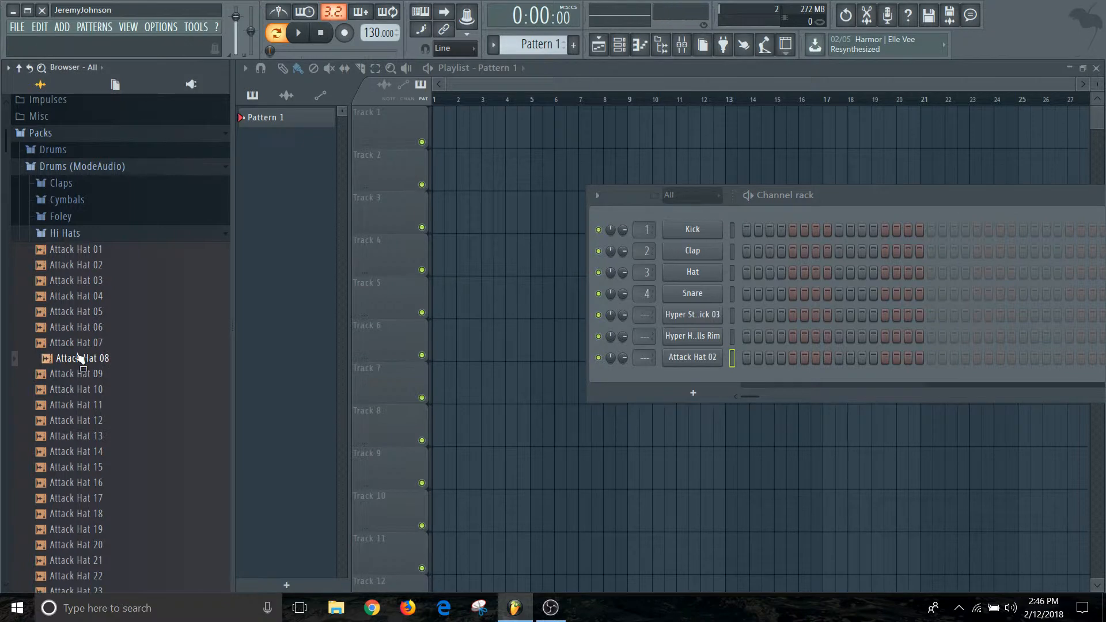
pyautogui.press('Down')
pyautogui.press('Down')
pyautogui.press('Up')
pyautogui.press('Up')
# Collapse the Hi Hats, Drums (ModeAudio) and Packs folders in the browser.
pyautogui.press('Left')
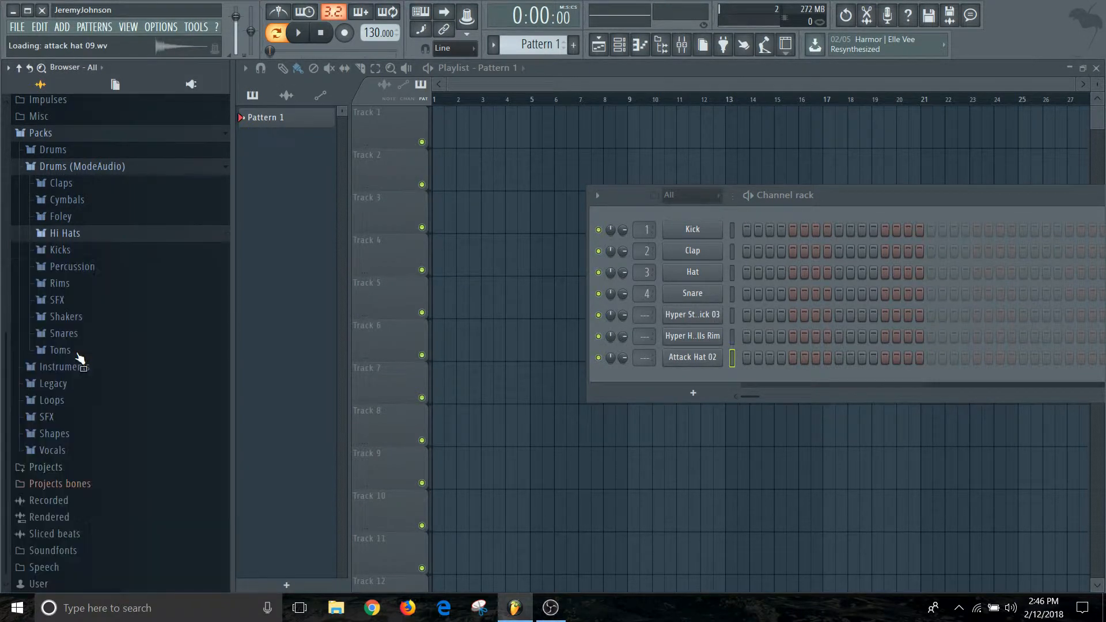
pyautogui.press('Left')
pyautogui.press('Left')
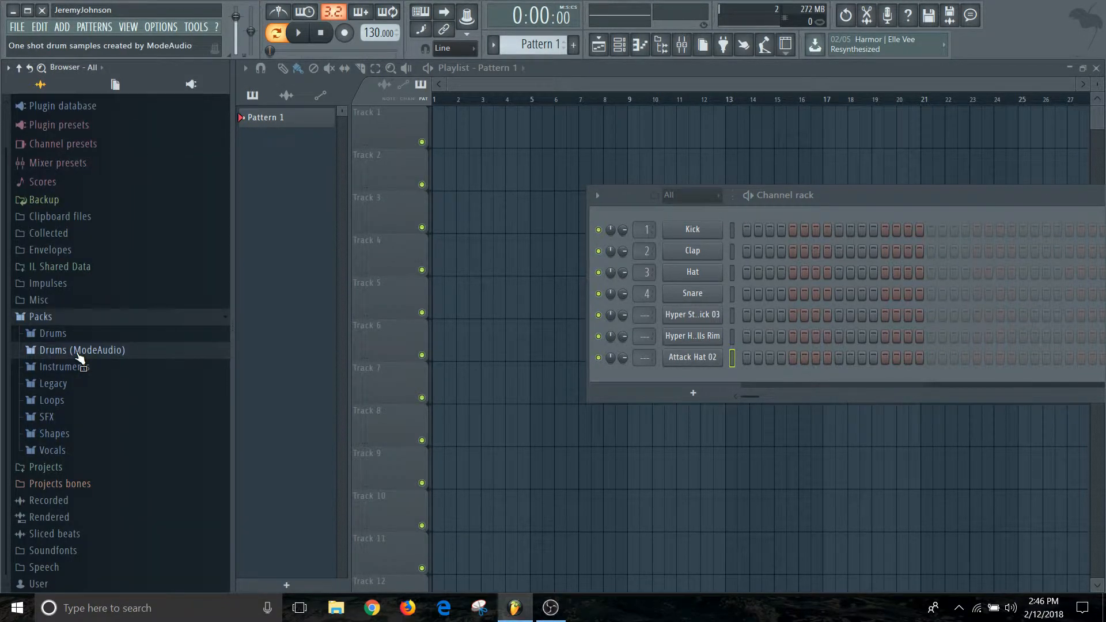
pyautogui.click(38, 318)
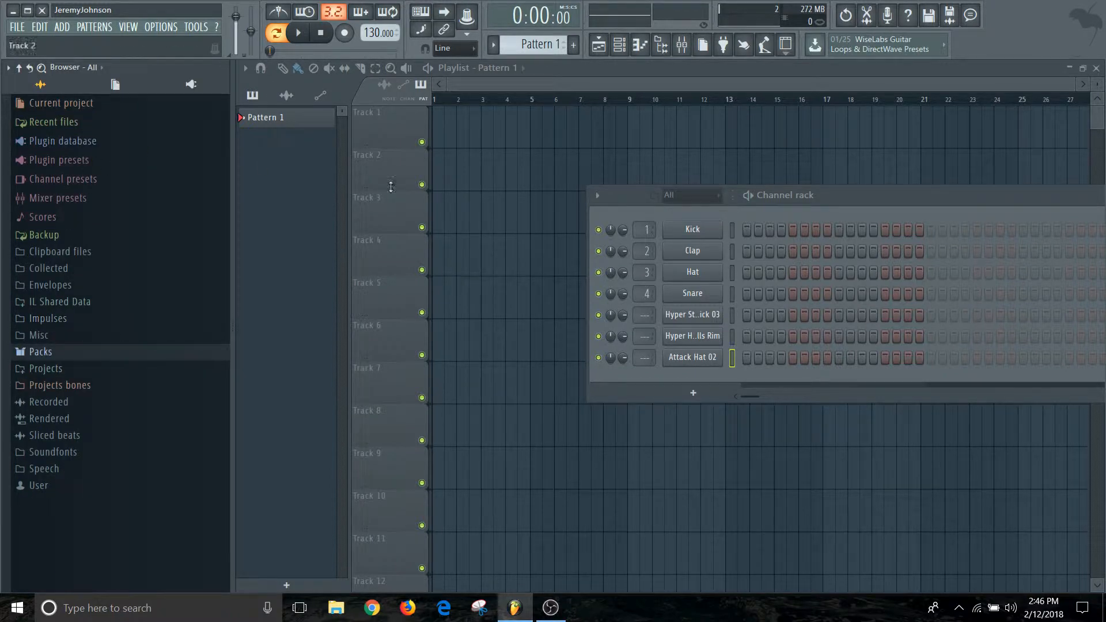
# Hide the browser, reposition the Channel rack over the playlist, and widen it to show more steps.
pyautogui.moveTo(802, 195); pyautogui.dragTo(568, 193)
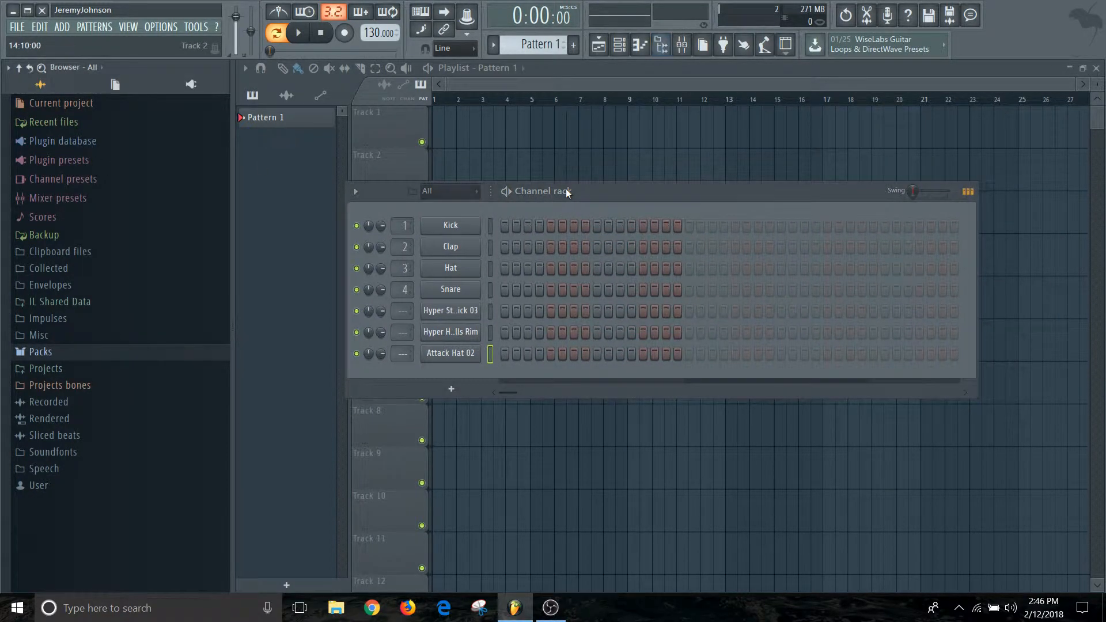
pyautogui.hotkey('alt', 'F8')
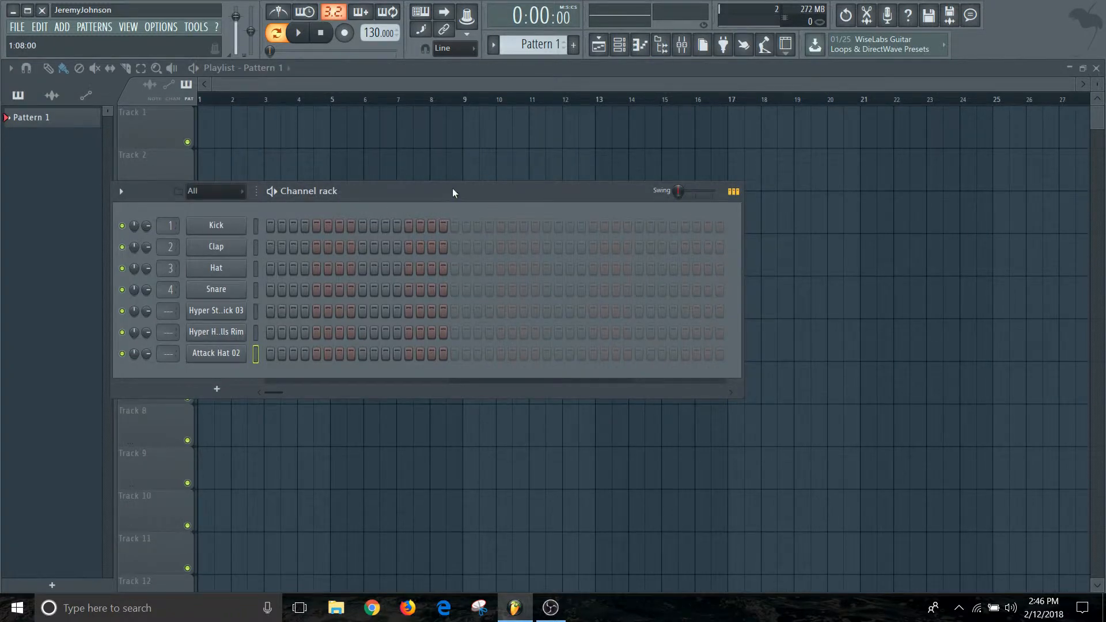
pyautogui.moveTo(453, 193)
pyautogui.mouseDown()
pyautogui.moveTo(406, 132)
pyautogui.moveTo(434, 198)
pyautogui.mouseUp()
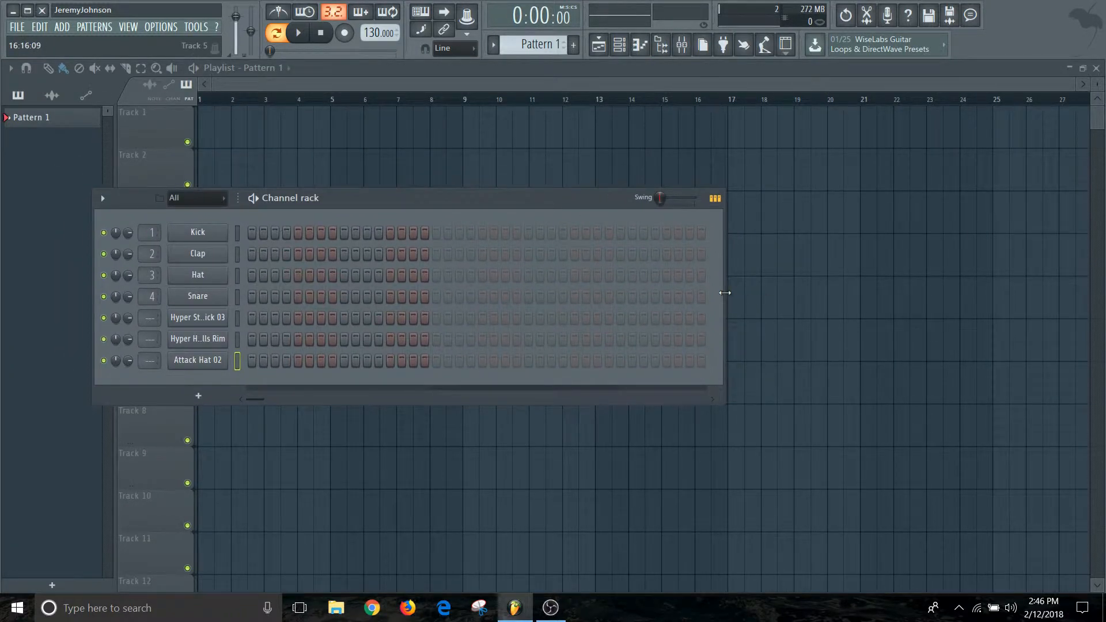
pyautogui.moveTo(724, 293); pyautogui.dragTo(948, 282)
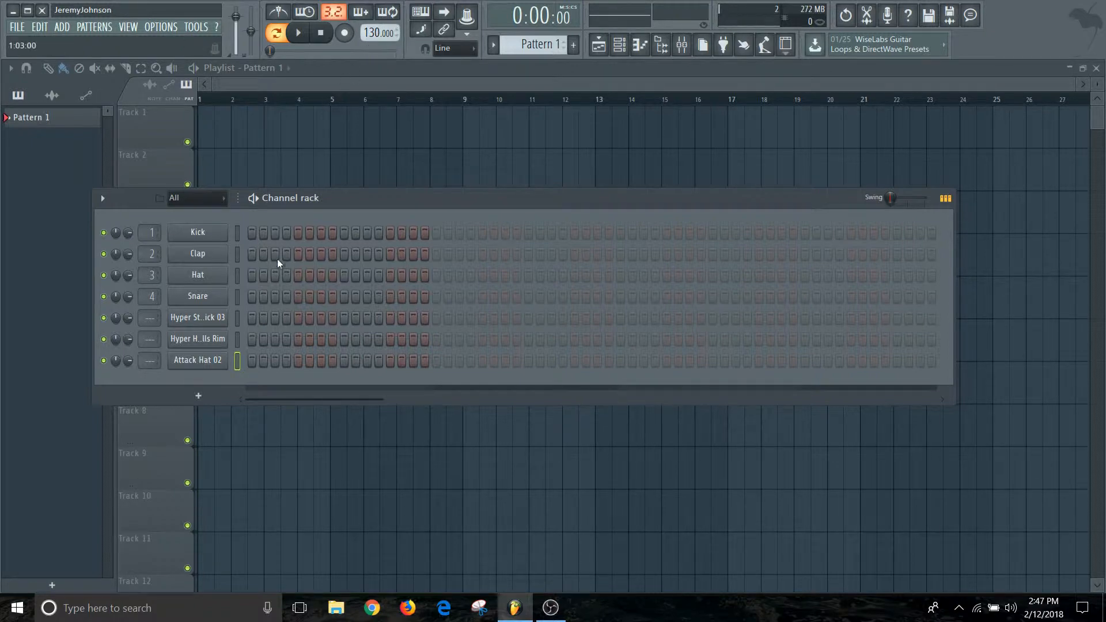
# Program the first two bars with Hyper StadiumHop kicks on steps 1, 17 and 21 and HollywoodHills rims on steps 9 and 25.
pyautogui.click(251, 318)
pyautogui.click(345, 339)
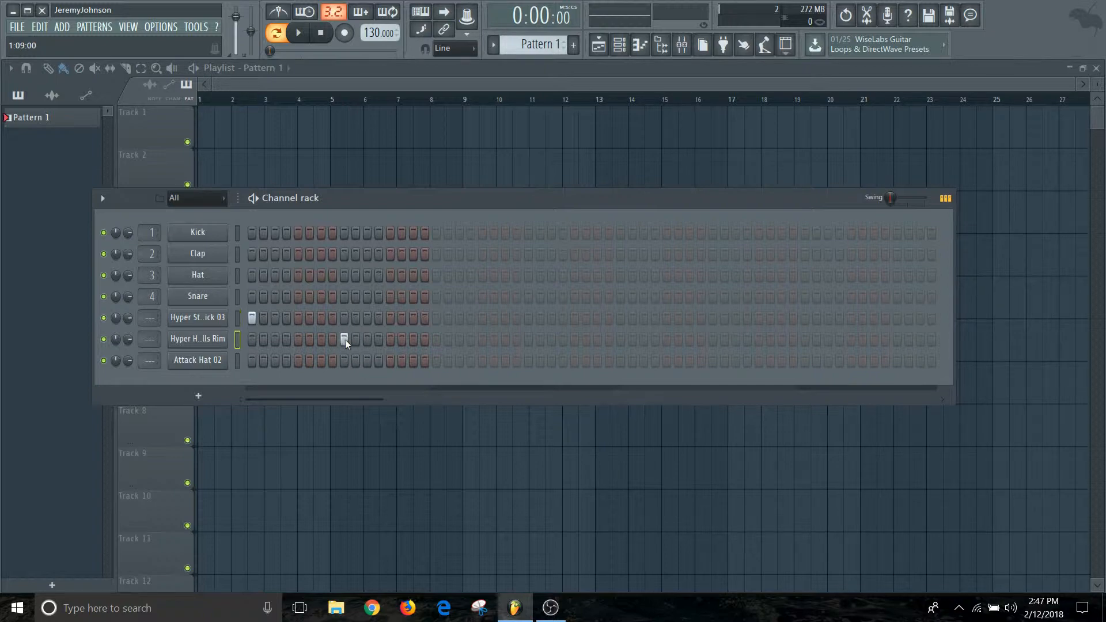
pyautogui.click(436, 318)
pyautogui.click(528, 340)
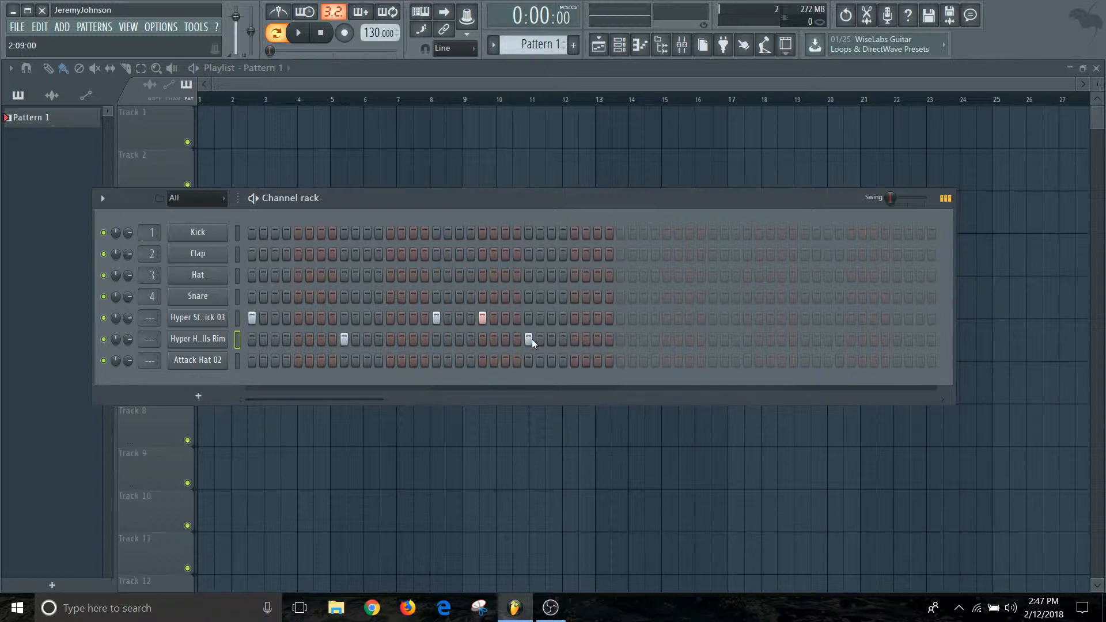
# Add kicks on steps 33, 49, 53 and 63 and rims on 41 and 57, widening the rack to 64 steps, and play the pattern.
pyautogui.click(621, 318)
pyautogui.click(713, 340)
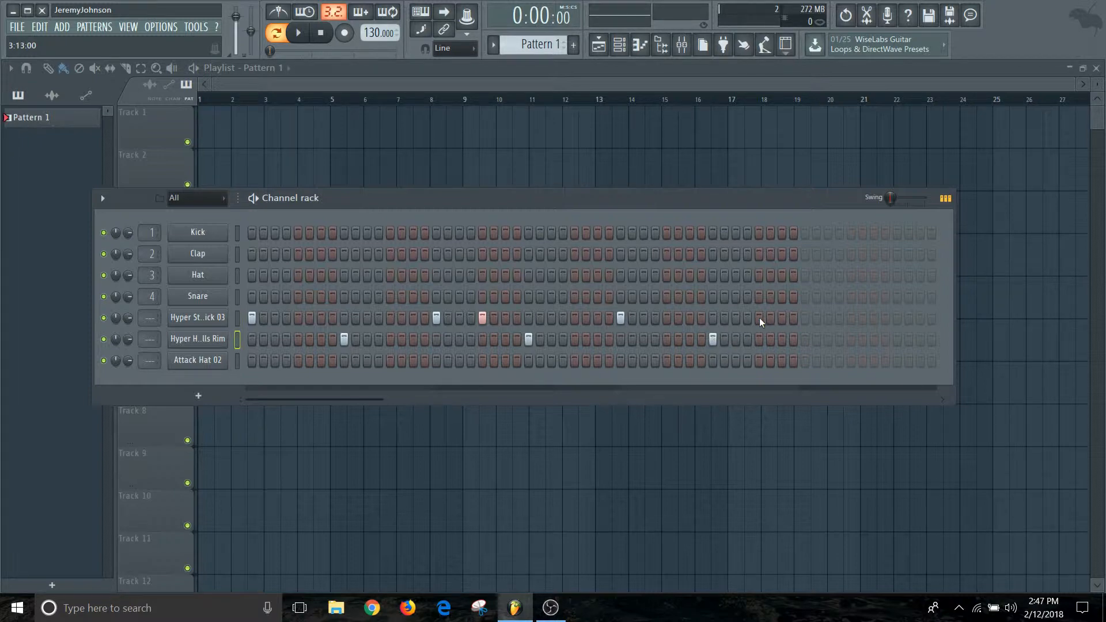
pyautogui.click(805, 319)
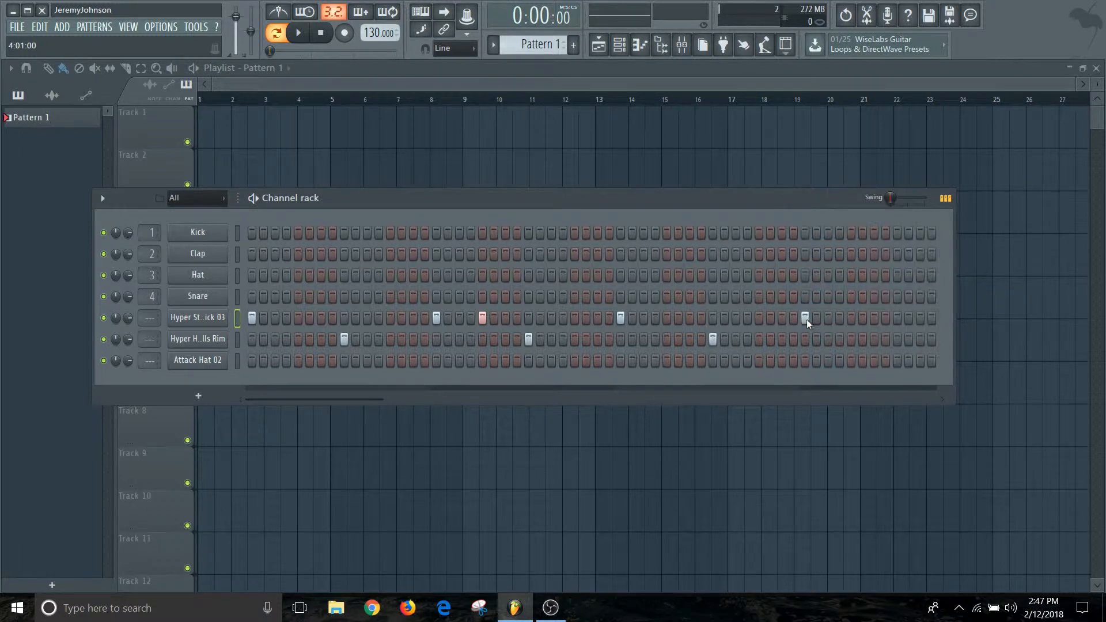
pyautogui.click(897, 339)
pyautogui.click(920, 318)
pyautogui.moveTo(955, 348); pyautogui.dragTo(1021, 348)
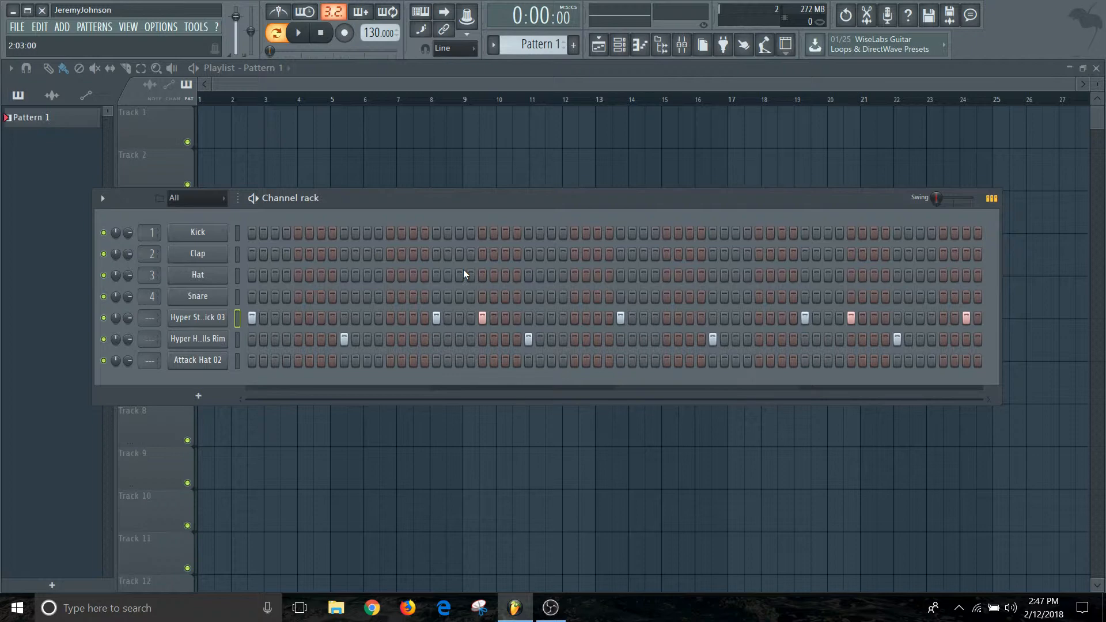
pyautogui.press('space')
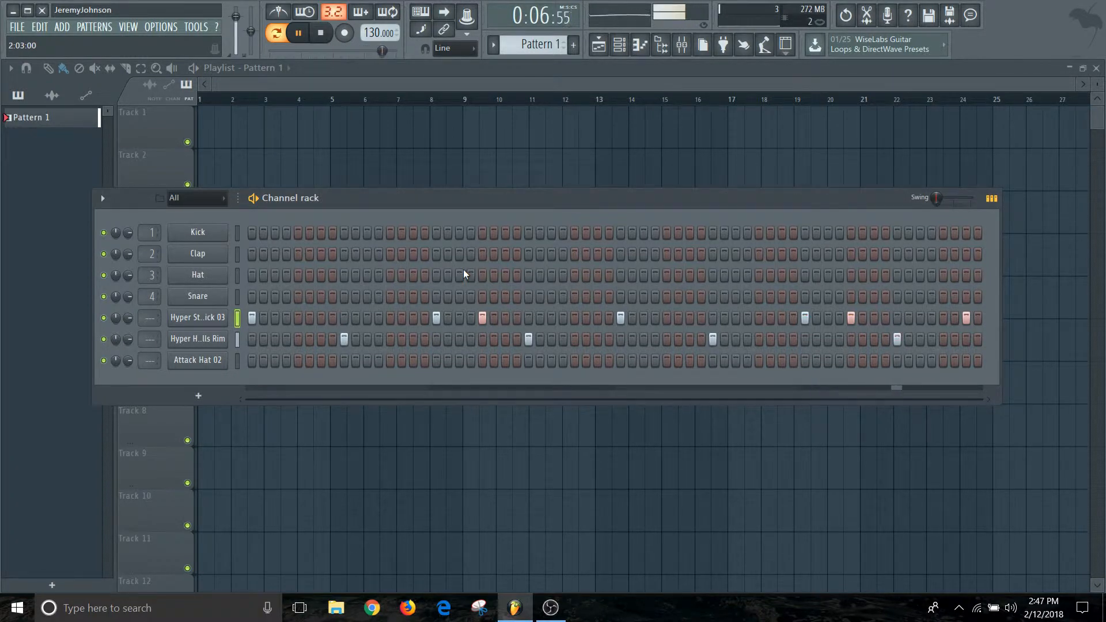
pyautogui.press('space')
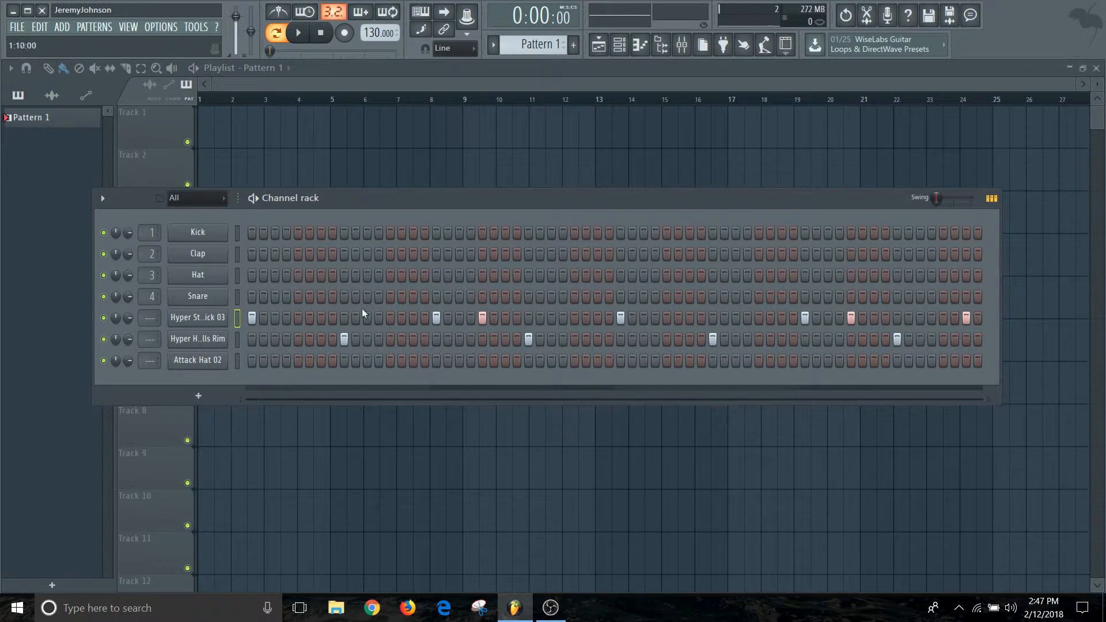
# Enable the typing keyboard as a piano keyboard and open the Attack Hat 02 channel in the piano roll.
pyautogui.click(425, 15)
pyautogui.rightClick(197, 363)
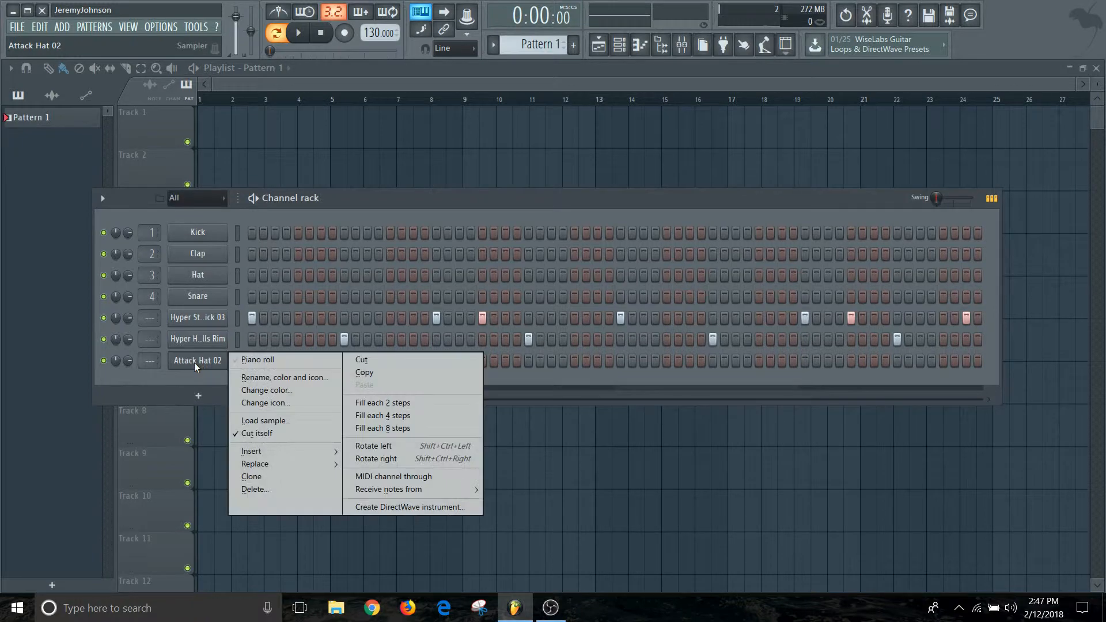
pyautogui.click(270, 362)
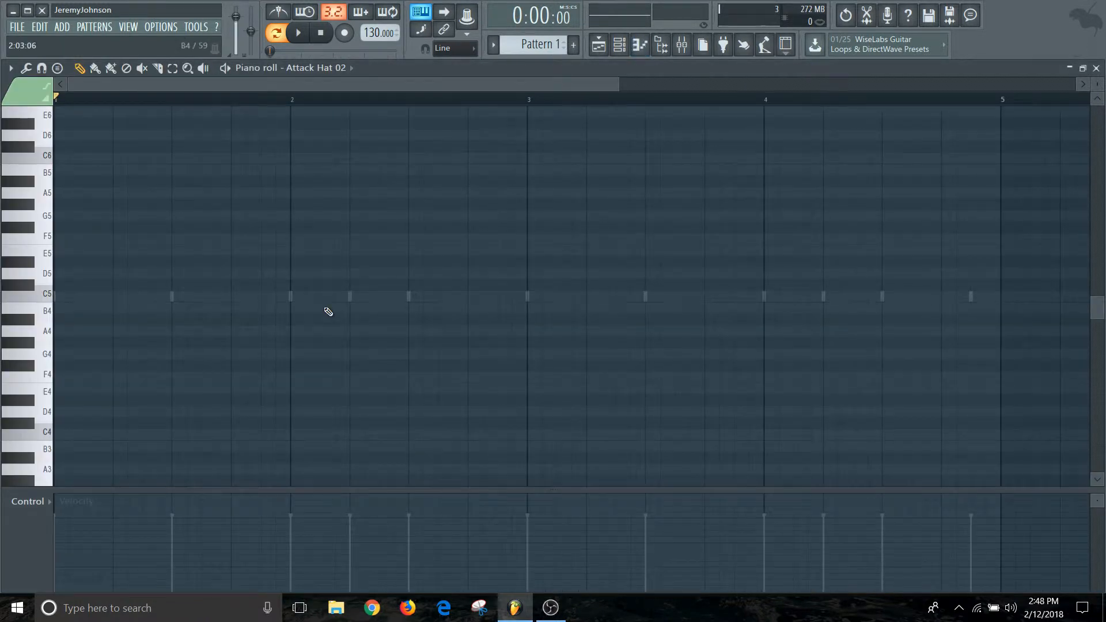
# Audition the Attack Hat 02 sample on note A#4.
pyautogui.scroll(-2, 329, 312)
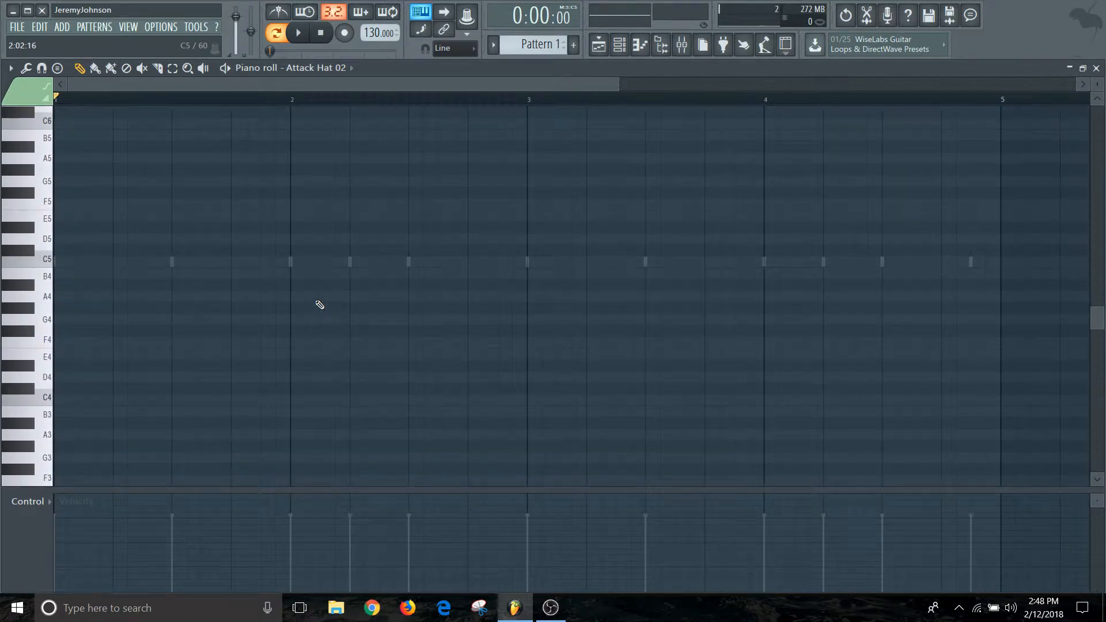
pyautogui.press('j')
pyautogui.press('j')
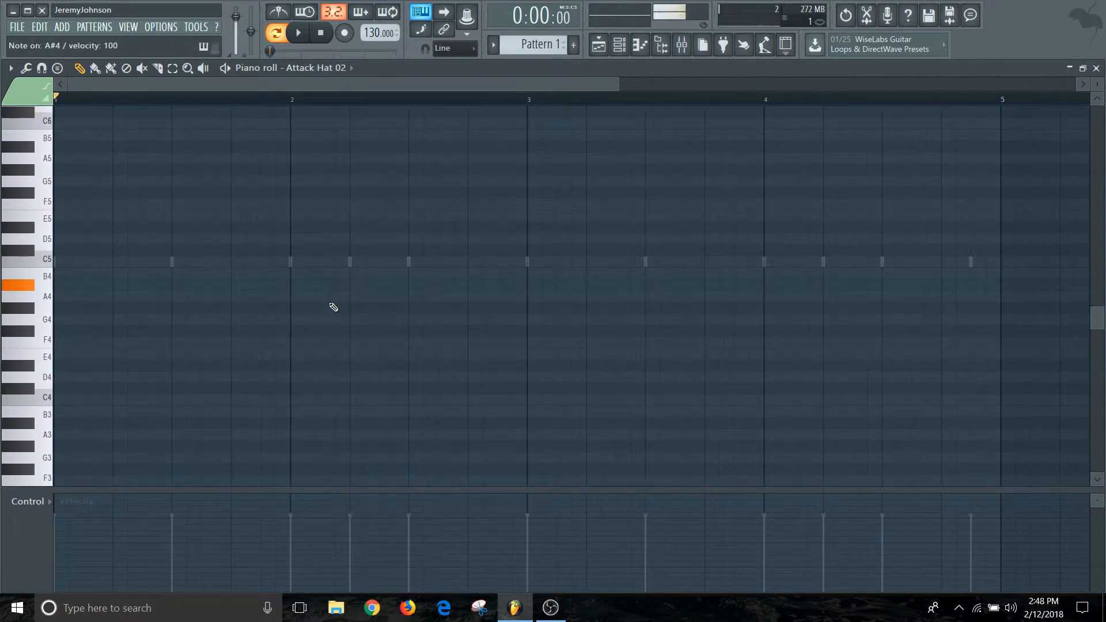
pyautogui.press('j')
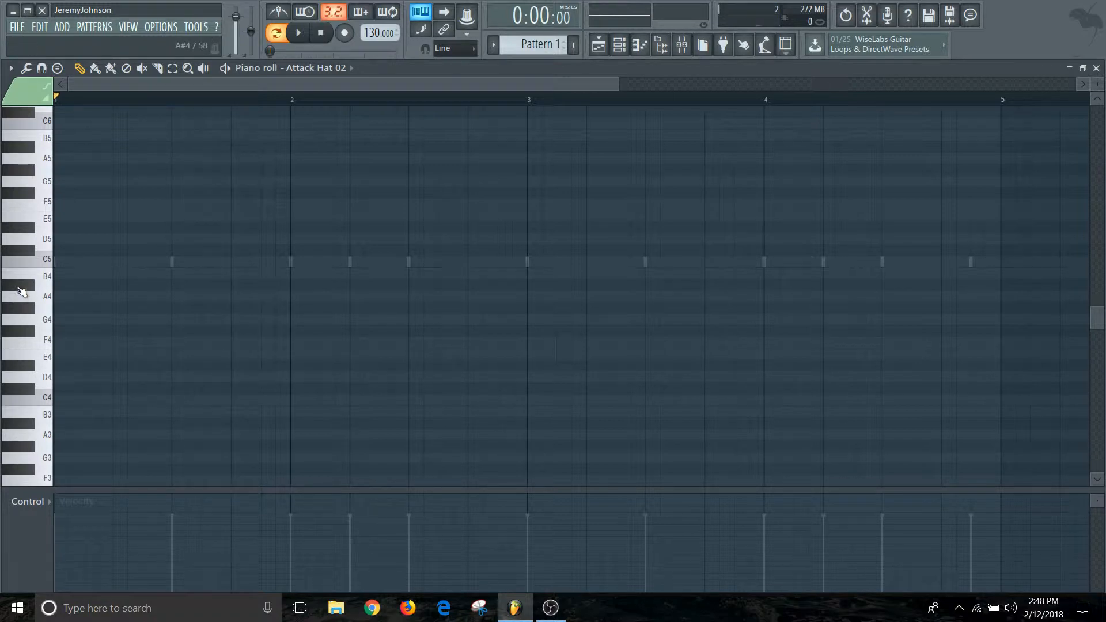
pyautogui.press('j')
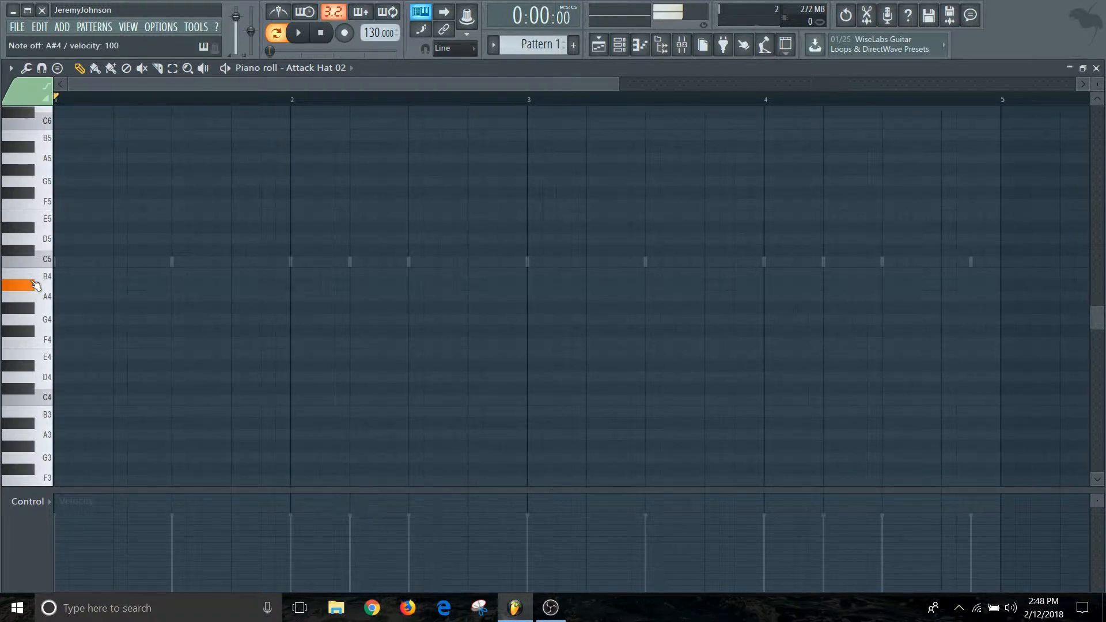
pyautogui.press('j')
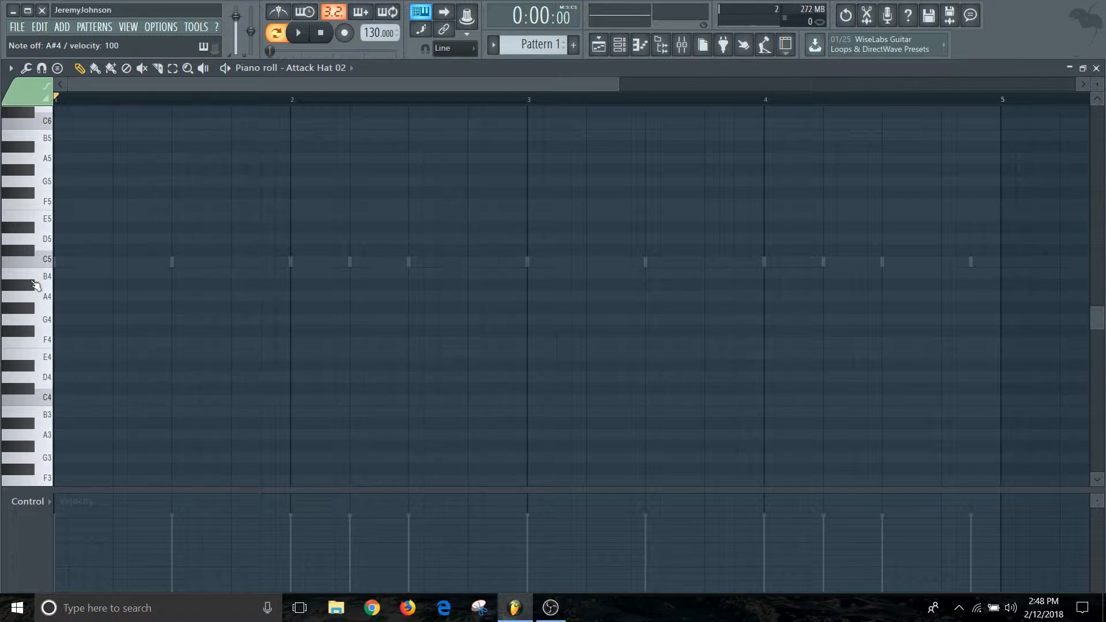
# Play the pattern and rehearse the hi-hat rhythm live on A#4 before stopping playback.
pyautogui.press('space')
pyautogui.press('j')
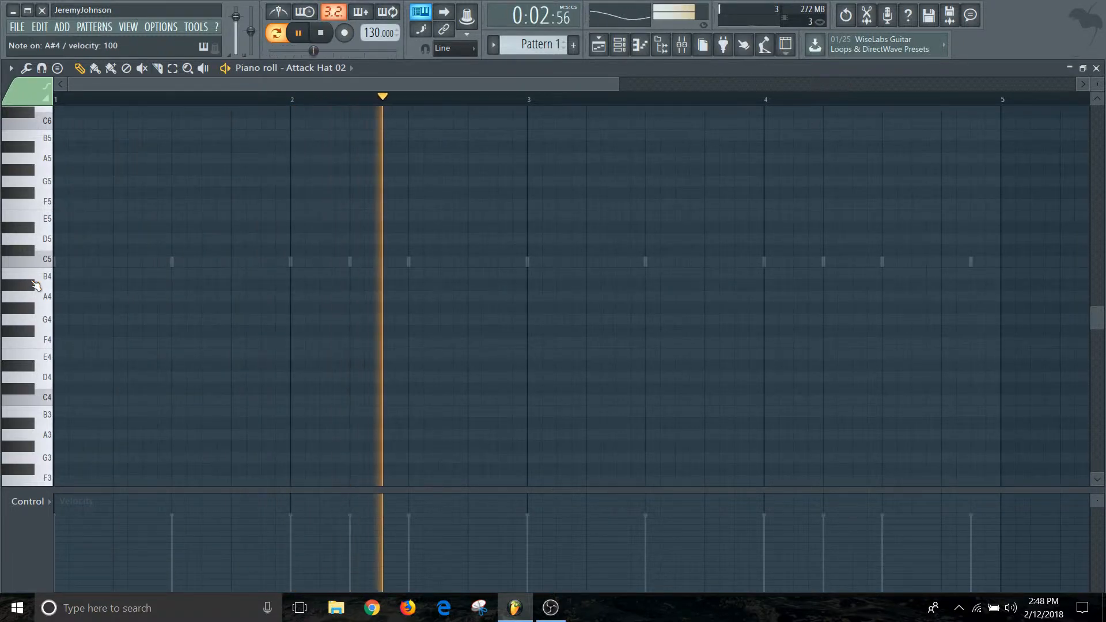
pyautogui.click(34, 283)
pyautogui.click(33, 282)
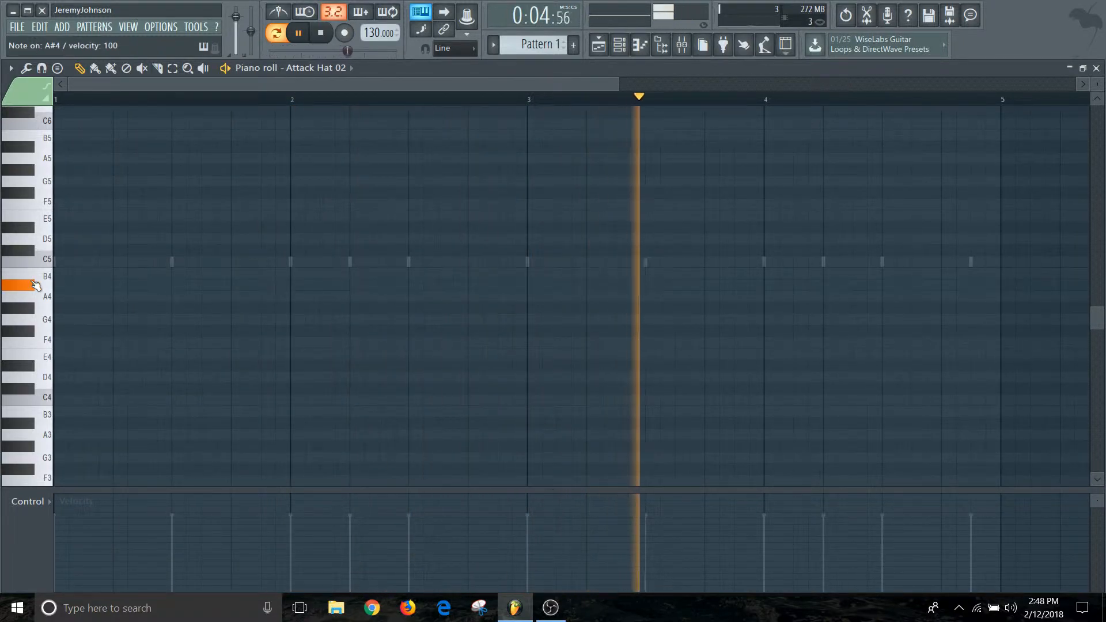
pyautogui.click(33, 282)
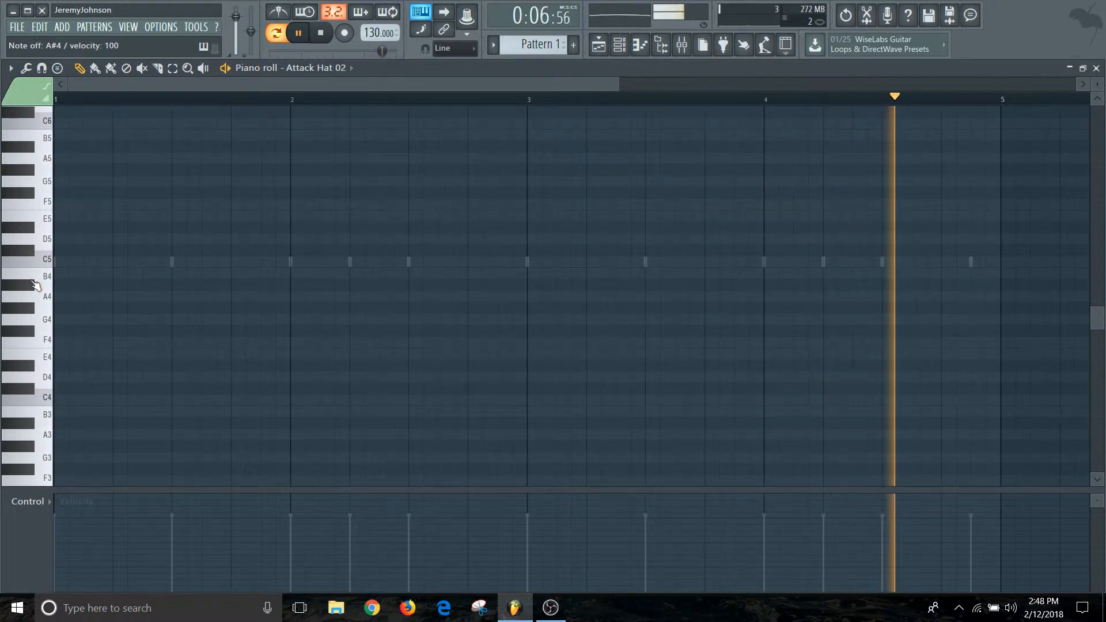
pyautogui.click(33, 283)
pyautogui.press('space')
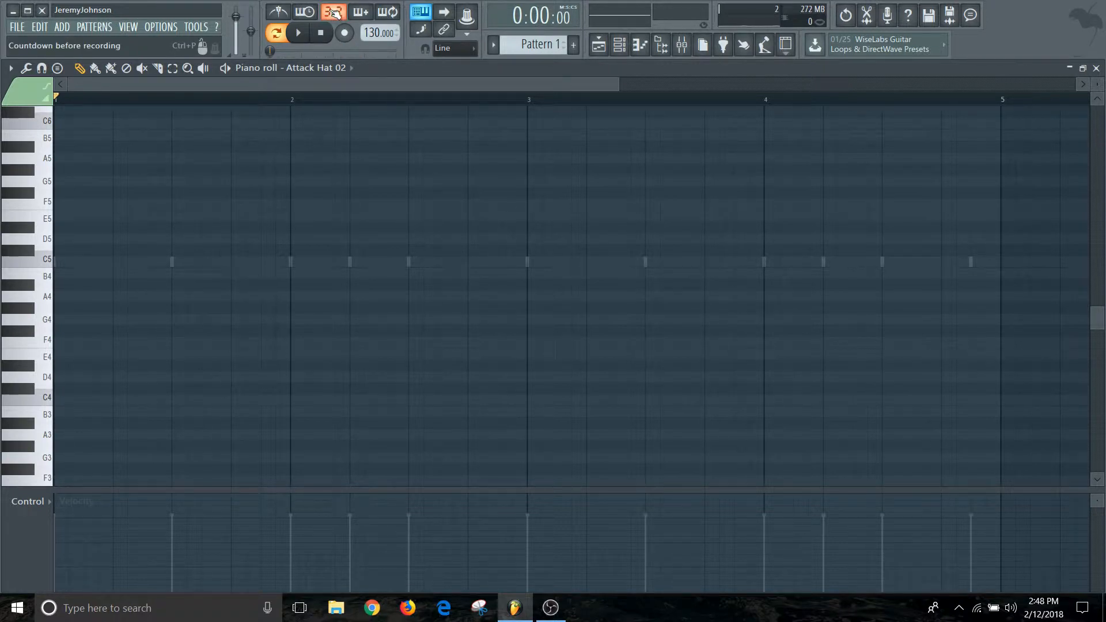
# Check the recording filter options, and record a live A#4 hi-hat rhythm across the four-bar pattern.
pyautogui.rightClick(346, 39)
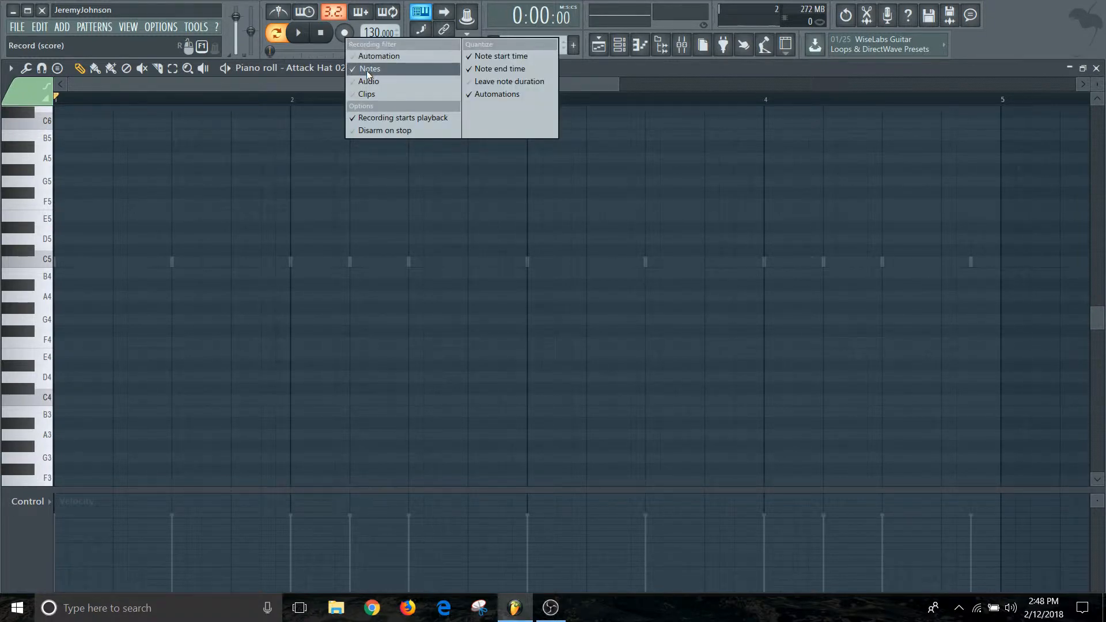
pyautogui.click(358, 32)
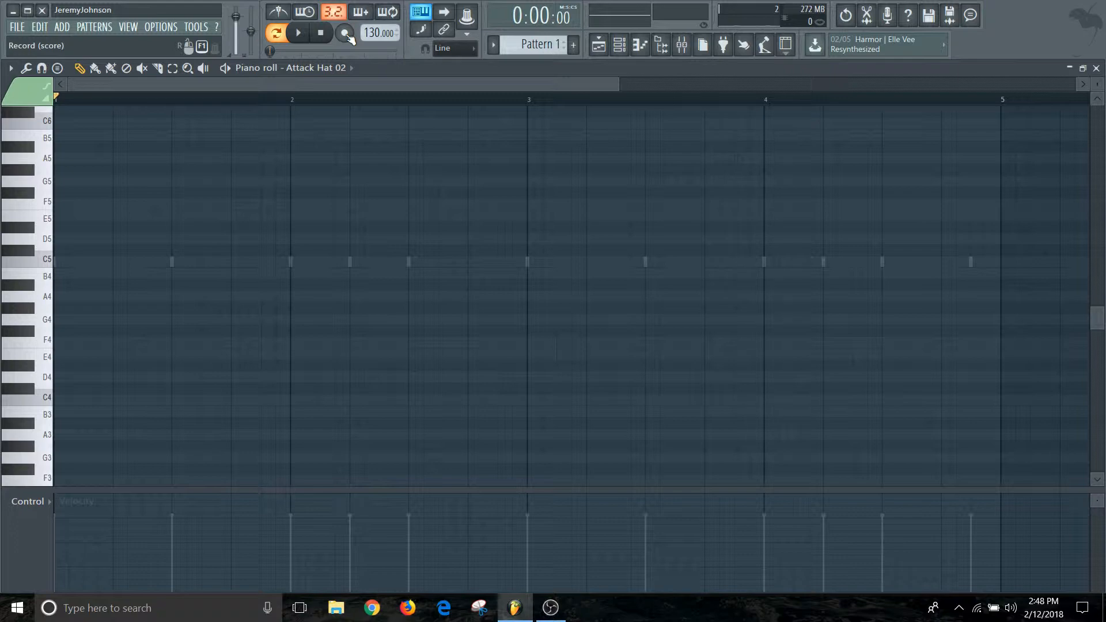
pyautogui.click(346, 35)
pyautogui.press('space')
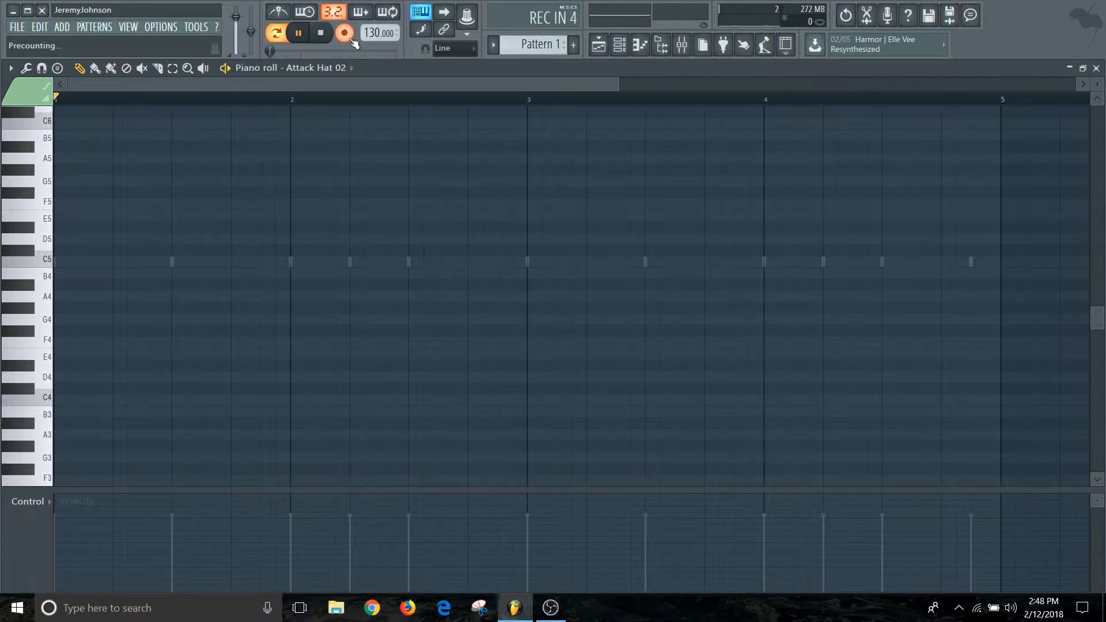
pyautogui.press('j')
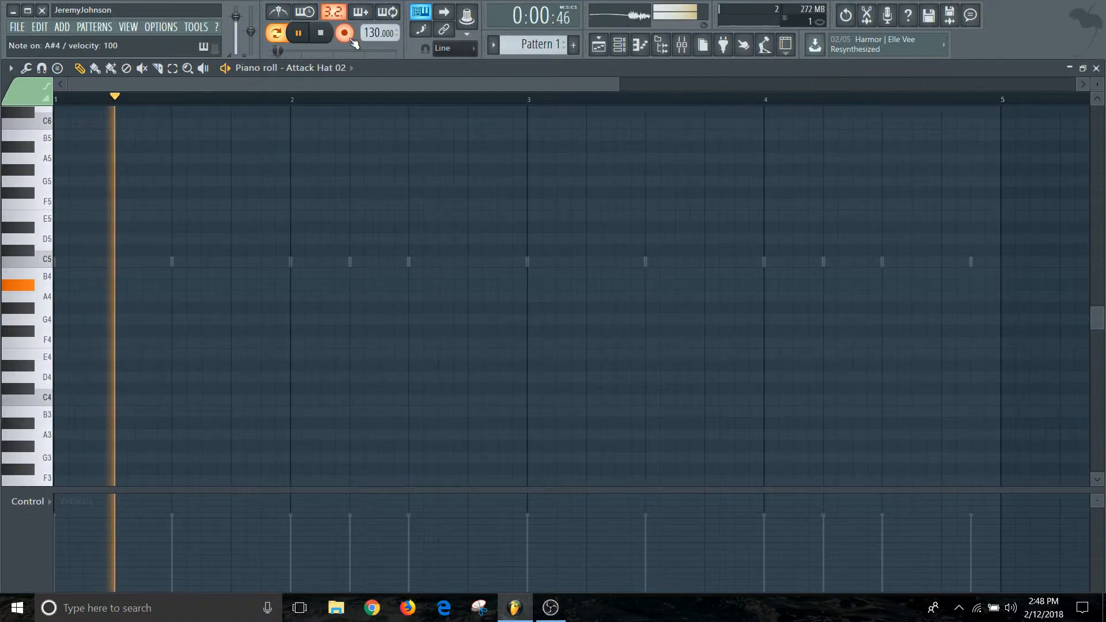
pyautogui.press('j')
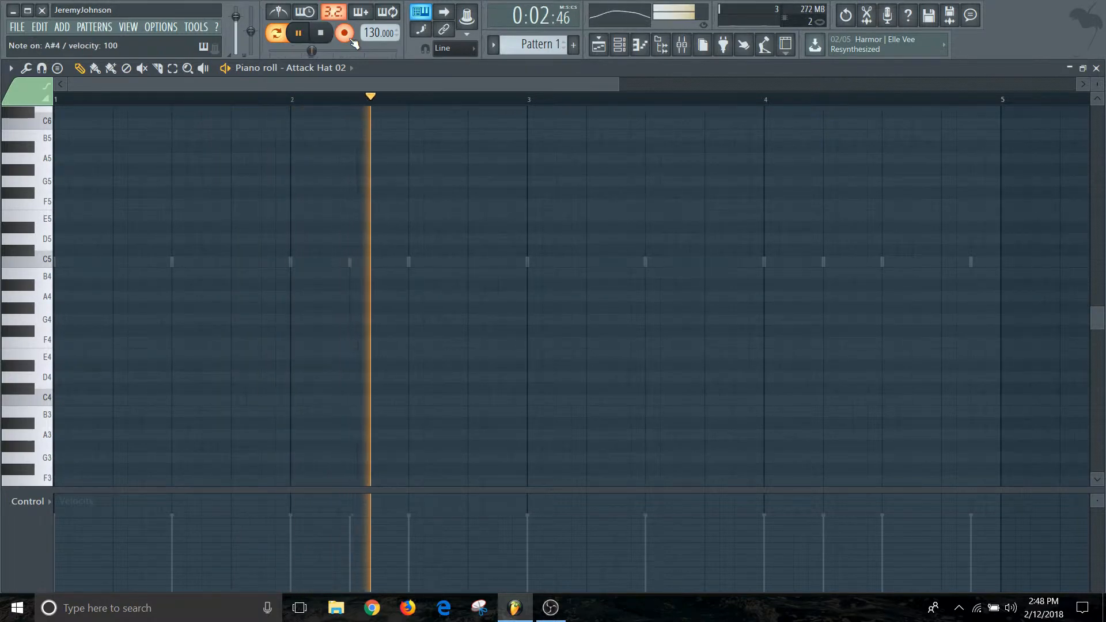
pyautogui.press('j')
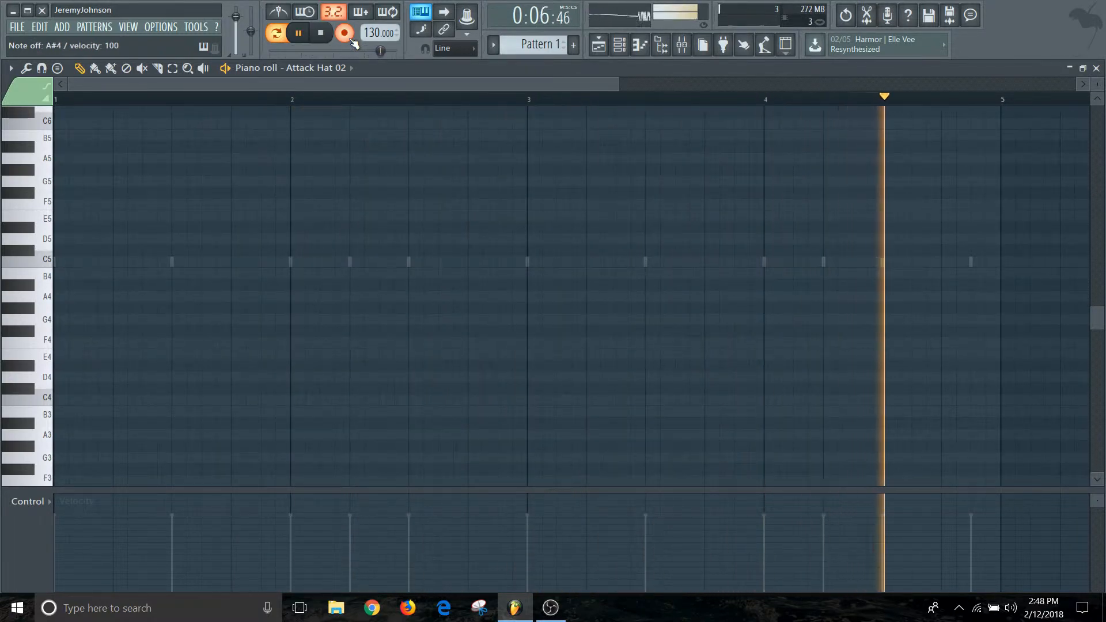
pyautogui.press('j')
pyautogui.press('j')
pyautogui.press('space')
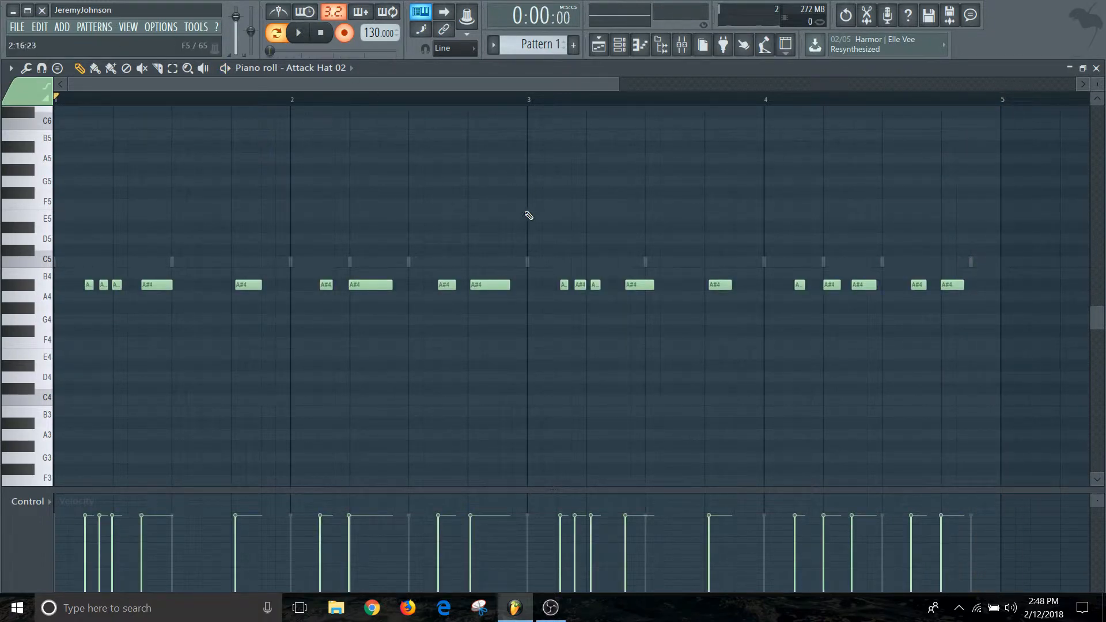
# Disarm recording and play back the pattern with the recorded hats.
pyautogui.click(344, 32)
pyautogui.press('space')
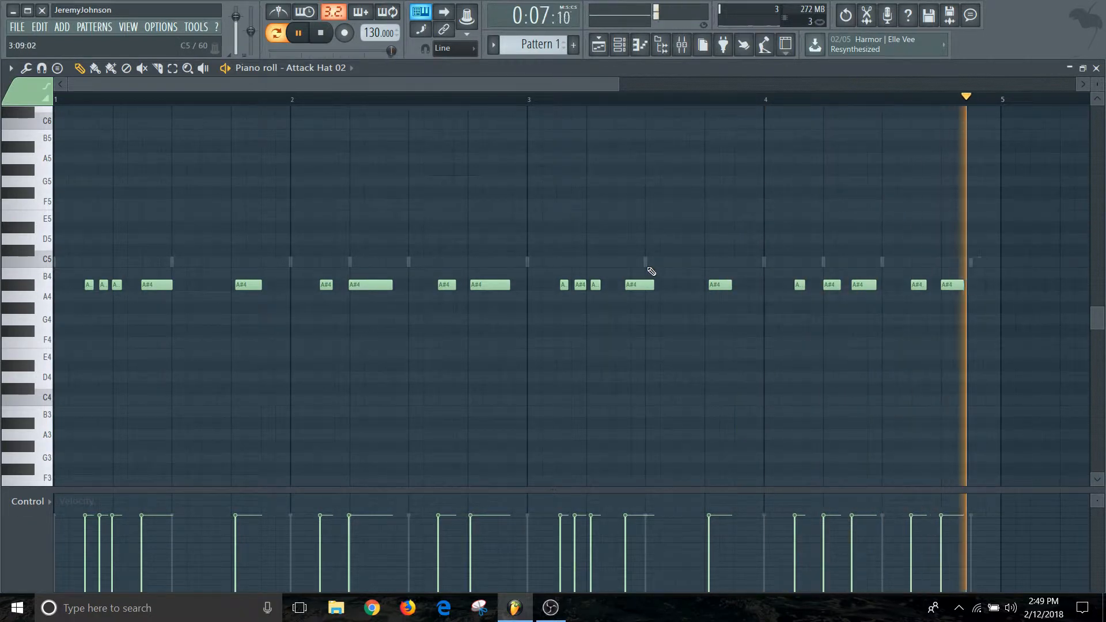
pyautogui.press('space')
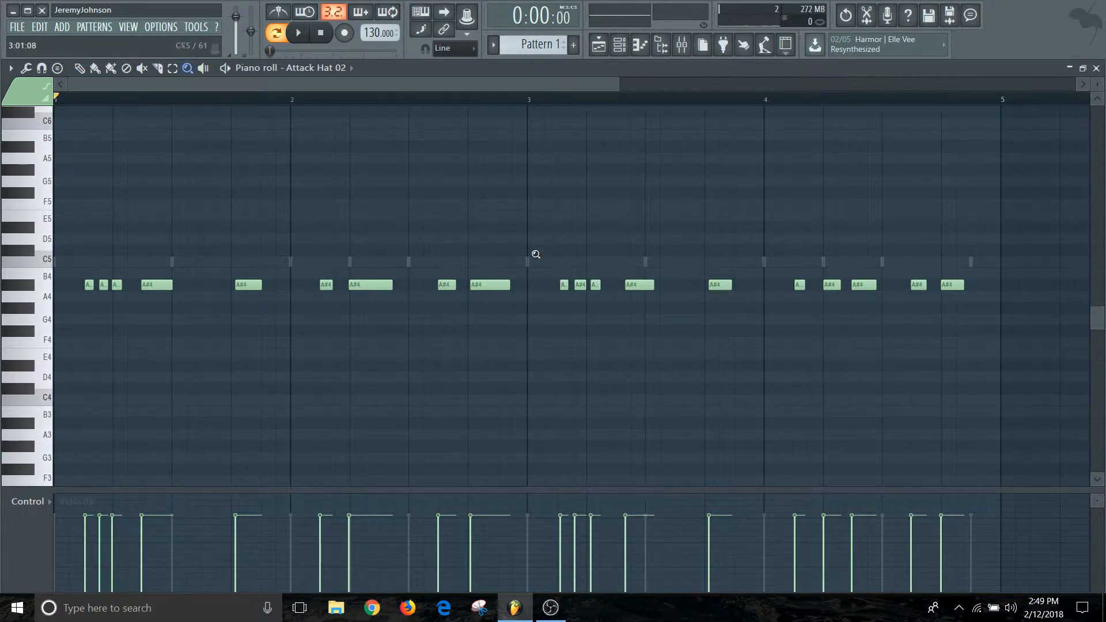
# Shift bar 3's three short hats slightly earlier so the first starts at 3:03:00, and play the pattern.
pyautogui.moveTo(531, 244); pyautogui.dragTo(674, 336)
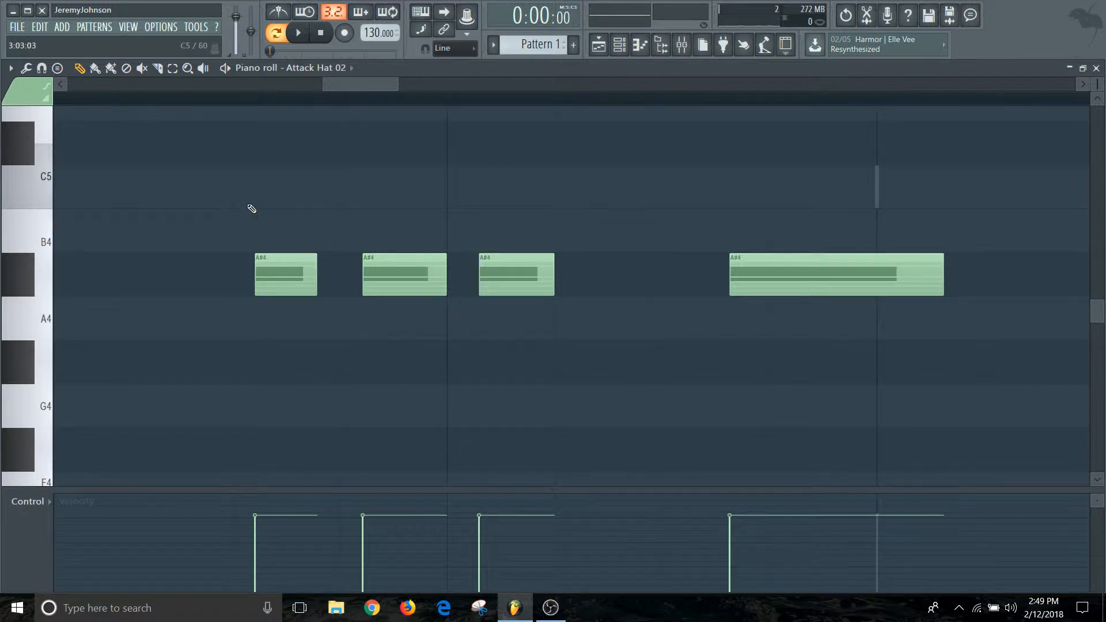
pyautogui.moveTo(247, 165); pyautogui.dragTo(578, 337)
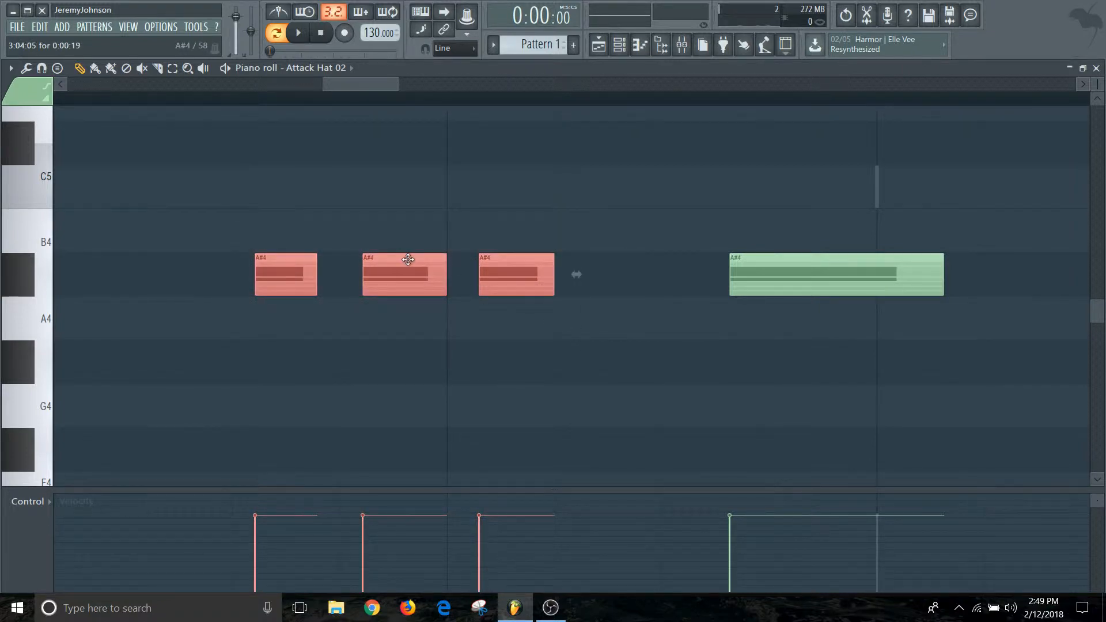
pyautogui.moveTo(290, 280); pyautogui.dragTo(269, 281)
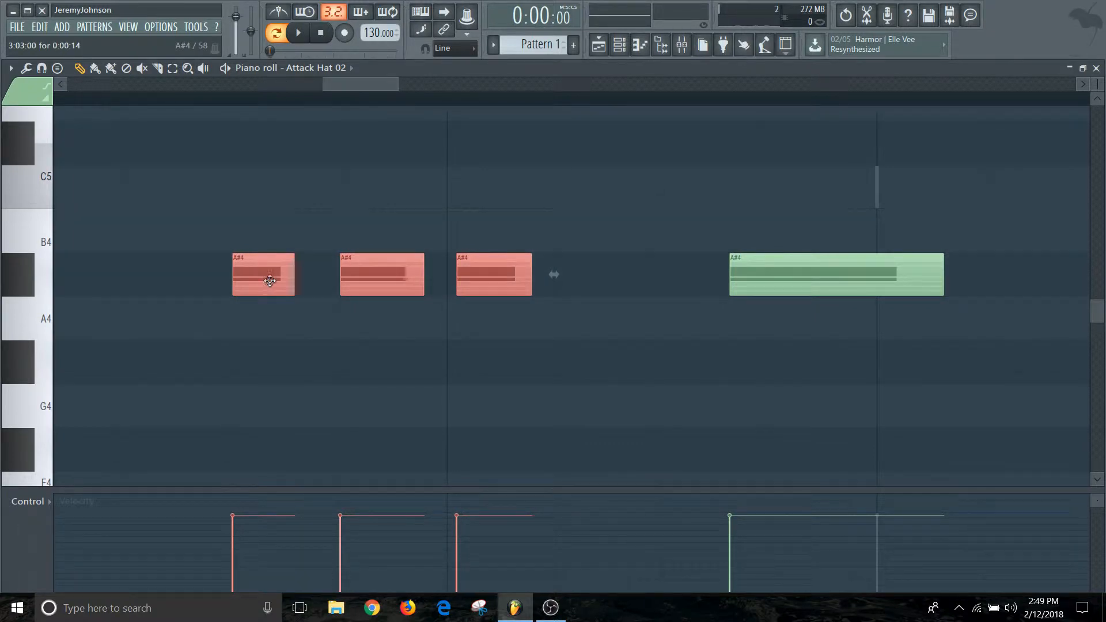
pyautogui.scroll(-5, 471, 224)
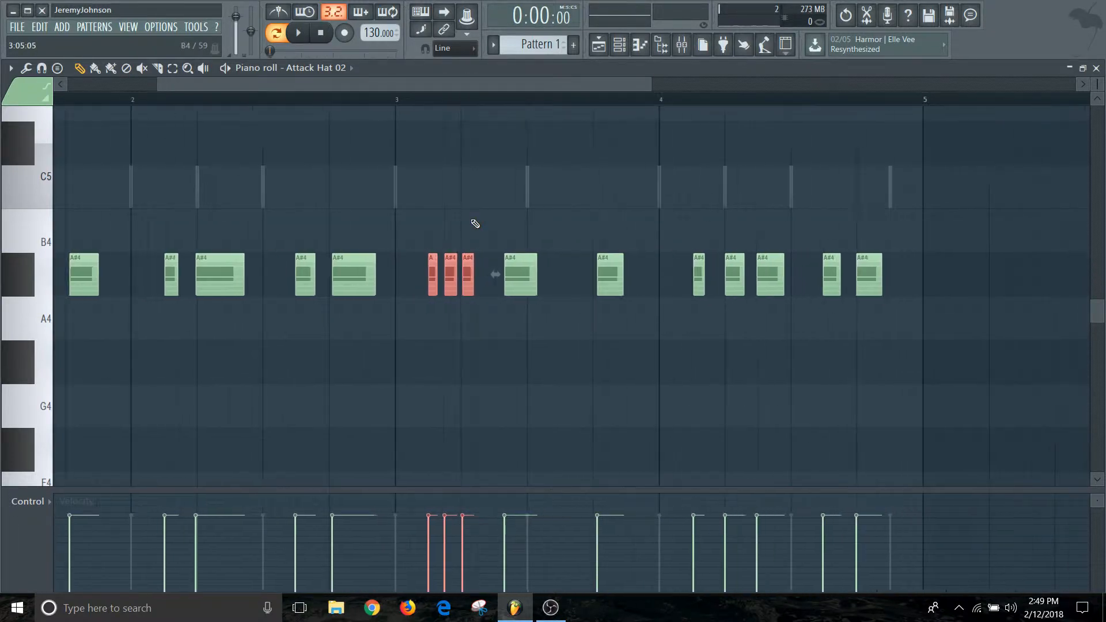
pyautogui.scroll(-2, 472, 222)
pyautogui.moveTo(491, 90); pyautogui.dragTo(344, 125)
pyautogui.press('space')
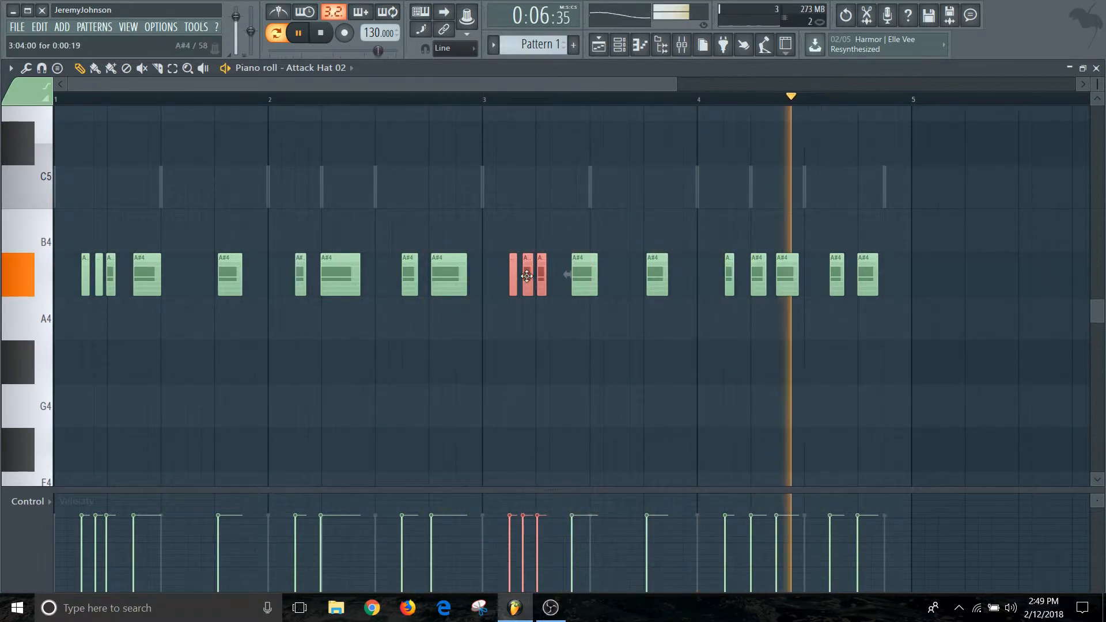
pyautogui.scroll(-1, 541, 279)
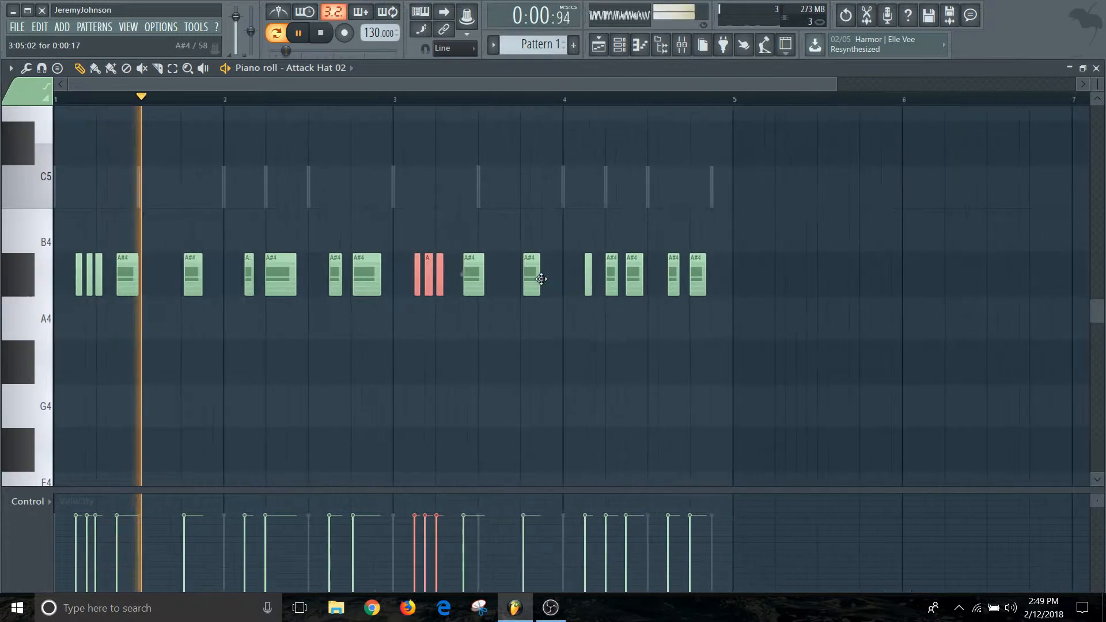
# Align the third short hat in bar 3 with the second beat, and move the bar's remaining two hats slightly earlier.
pyautogui.scroll(7, 492, 279)
pyautogui.moveTo(408, 86); pyautogui.dragTo(364, 88)
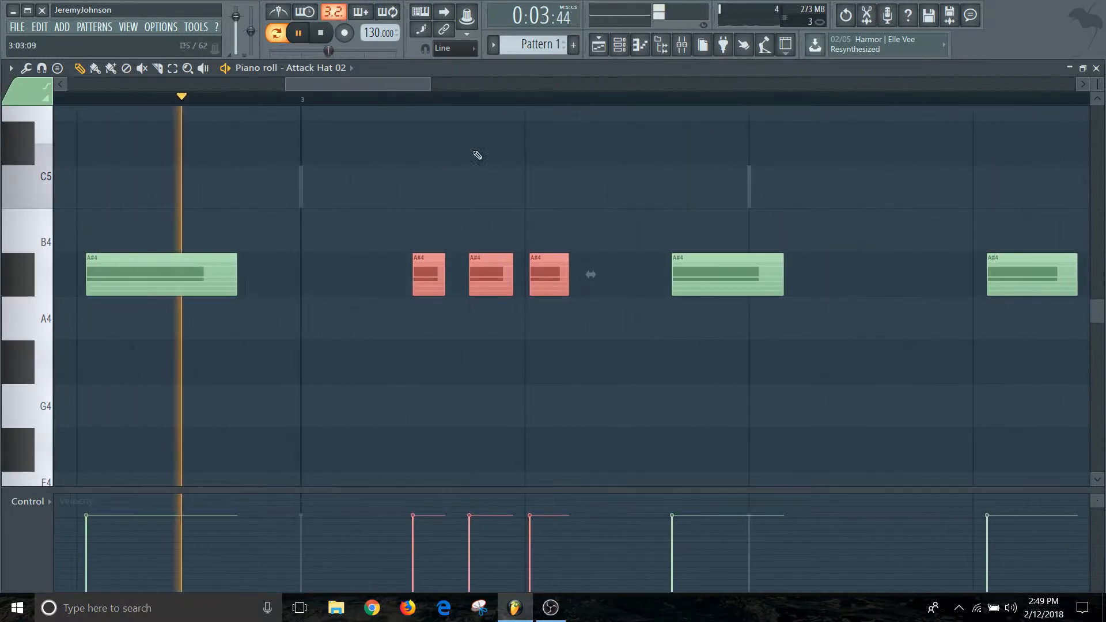
pyautogui.click(557, 277)
pyautogui.moveTo(557, 277); pyautogui.dragTo(552, 277)
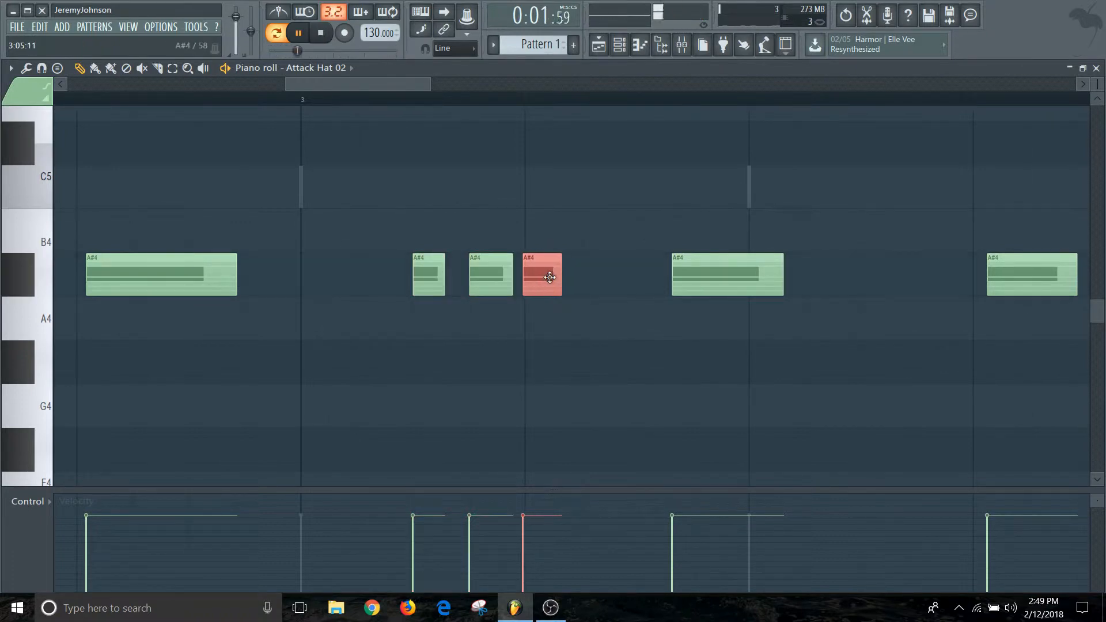
pyautogui.keyDown('ctrl'); pyautogui.click(566, 230); pyautogui.keyUp('ctrl')
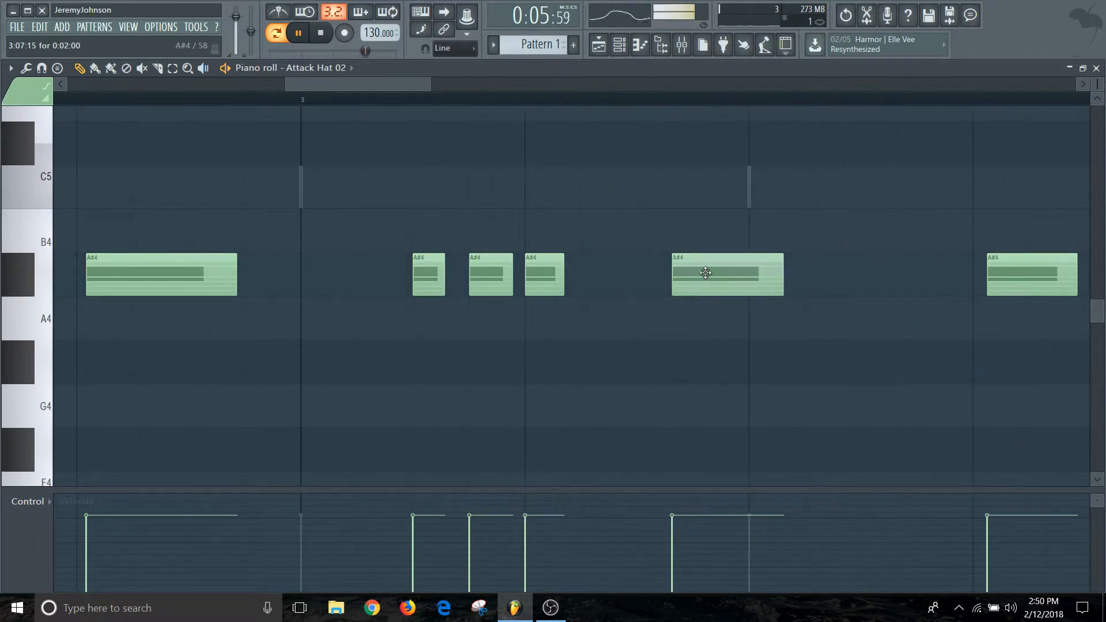
pyautogui.moveTo(704, 273); pyautogui.dragTo(671, 273)
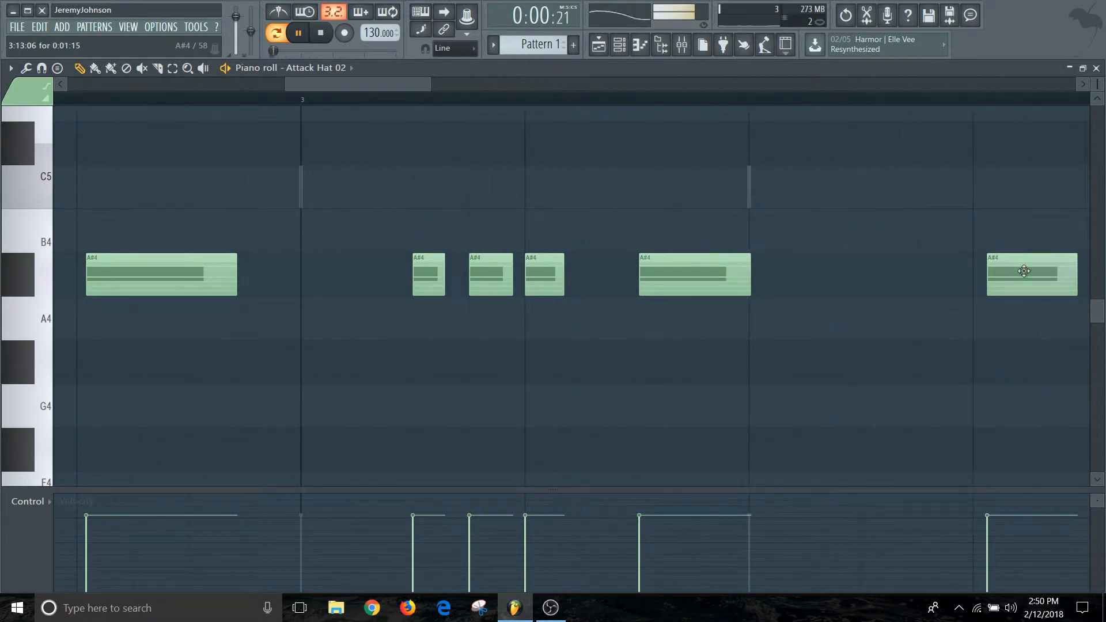
pyautogui.moveTo(1025, 272); pyautogui.dragTo(1017, 273)
# Nudge the last three hats of bar 4 slightly later, placing the final one at 4:13:01.
pyautogui.moveTo(408, 86); pyautogui.dragTo(450, 86)
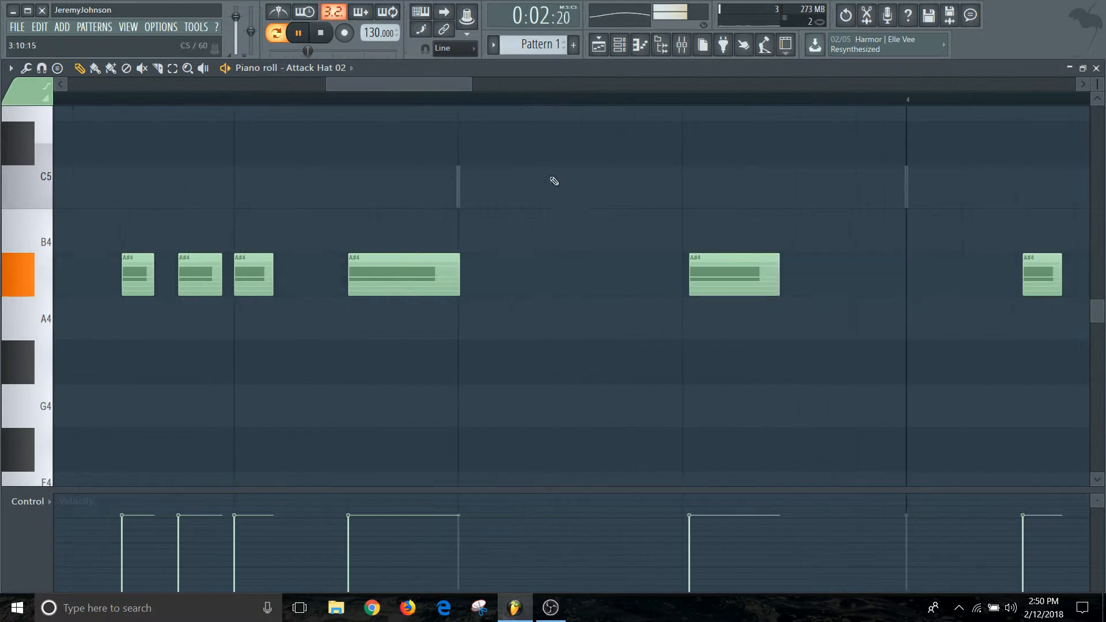
pyautogui.scroll(-4, 577, 198)
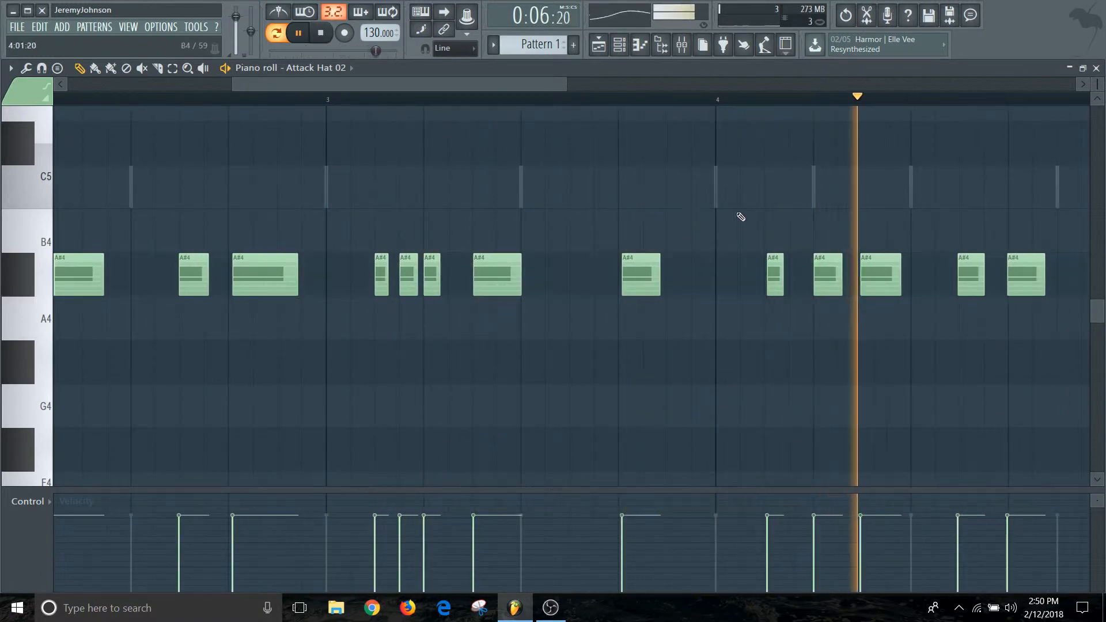
pyautogui.moveTo(873, 275); pyautogui.dragTo(877, 277)
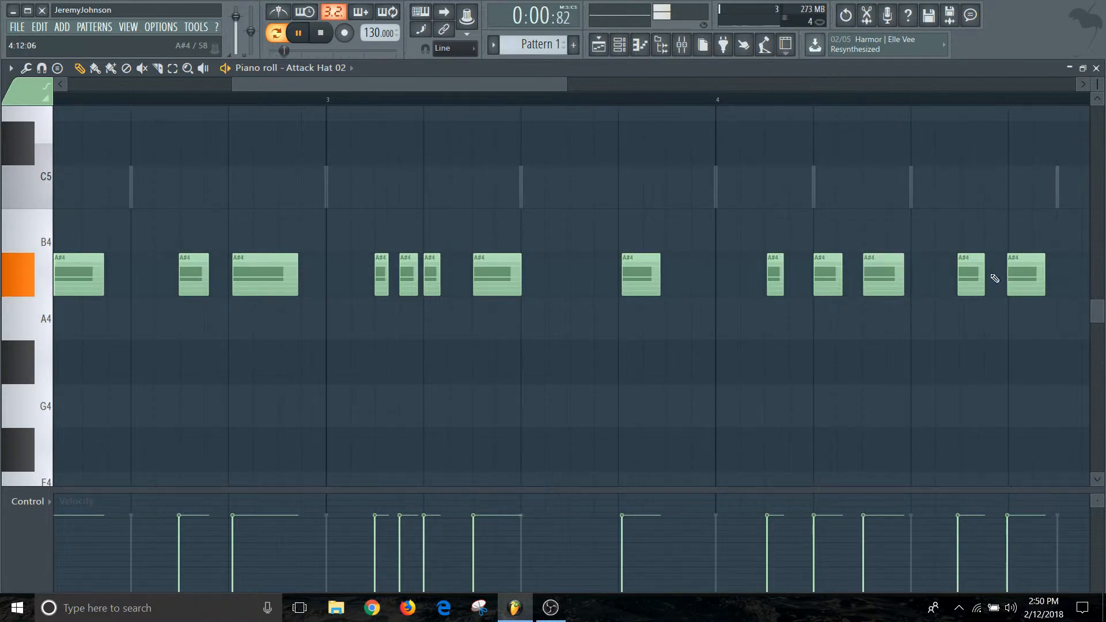
pyautogui.moveTo(974, 271); pyautogui.dragTo(976, 272)
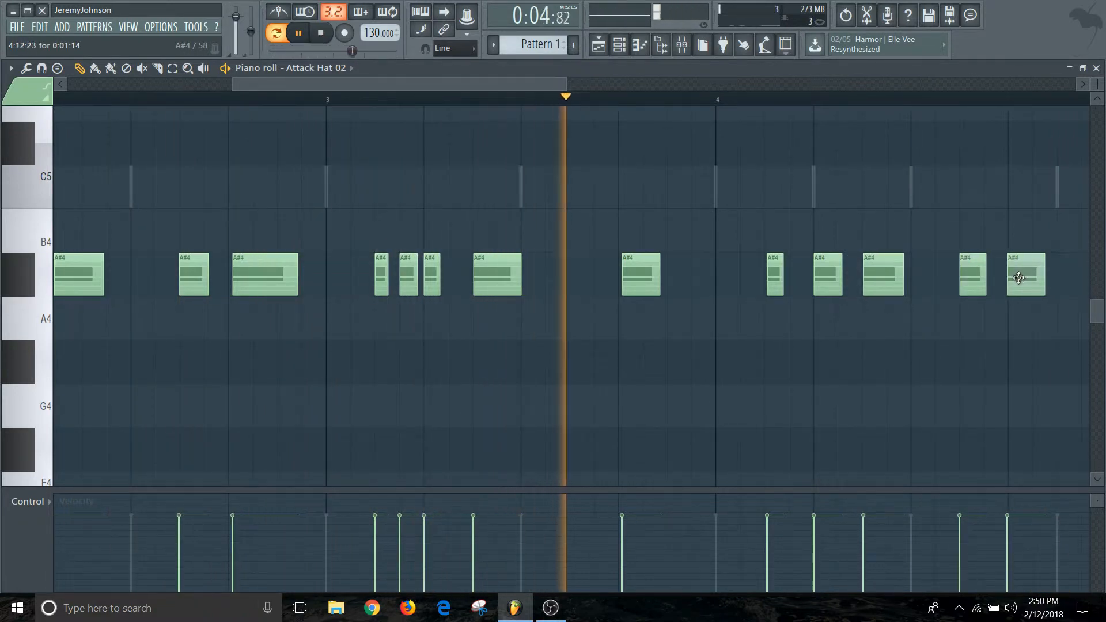
pyautogui.moveTo(1019, 277); pyautogui.dragTo(1020, 278)
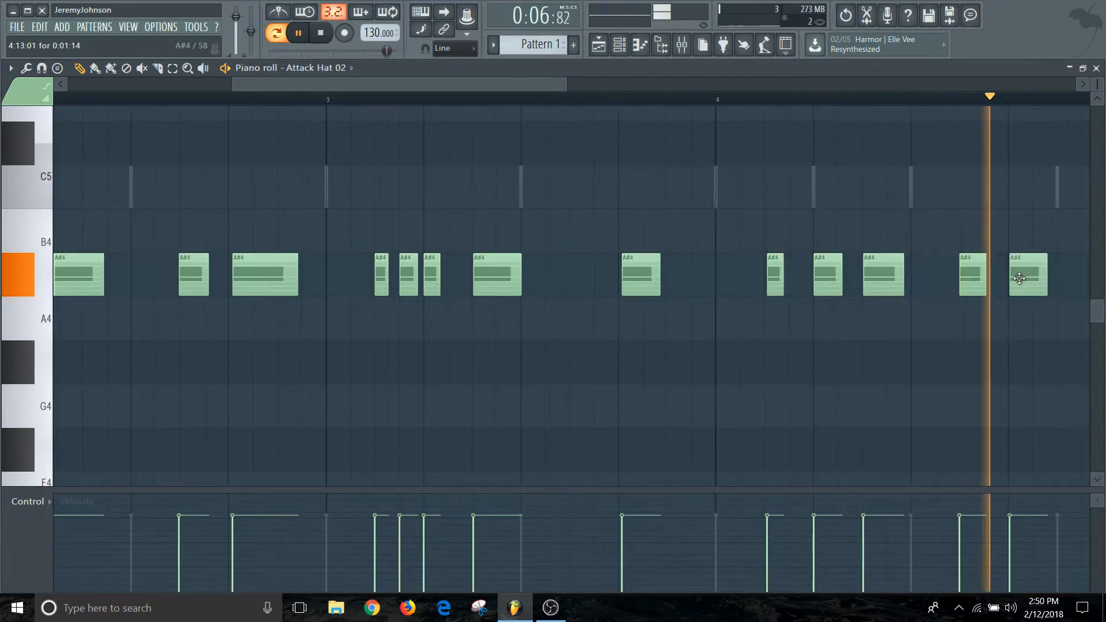
# Stop playback and reopen the Attack Hat 02 piano roll to view all four bars.
pyautogui.press('space')
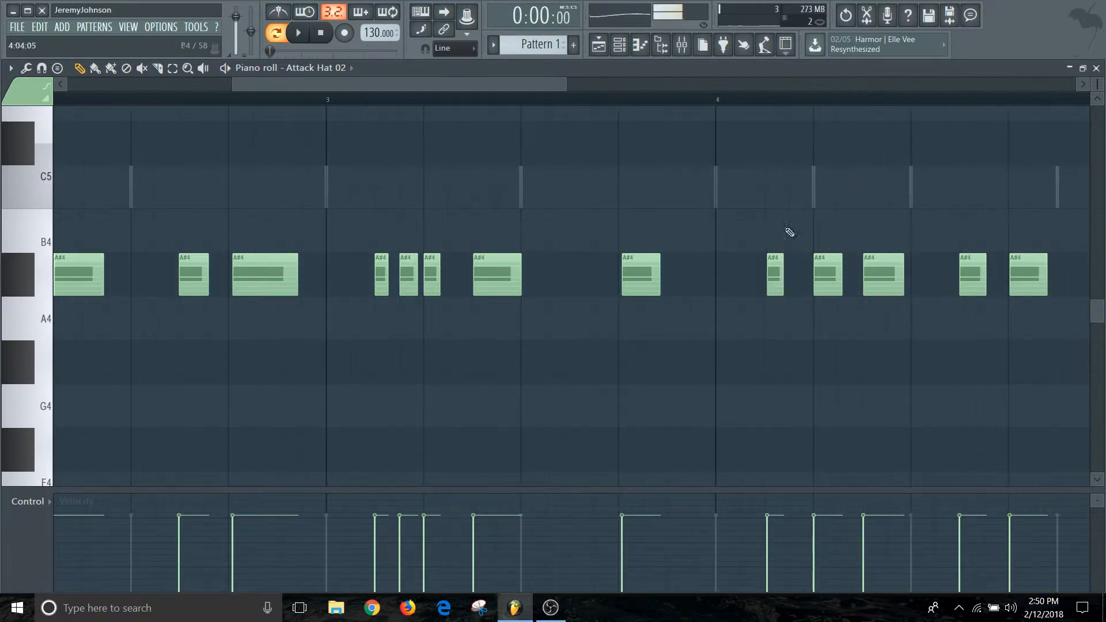
pyautogui.click(1097, 68)
pyautogui.click(625, 370)
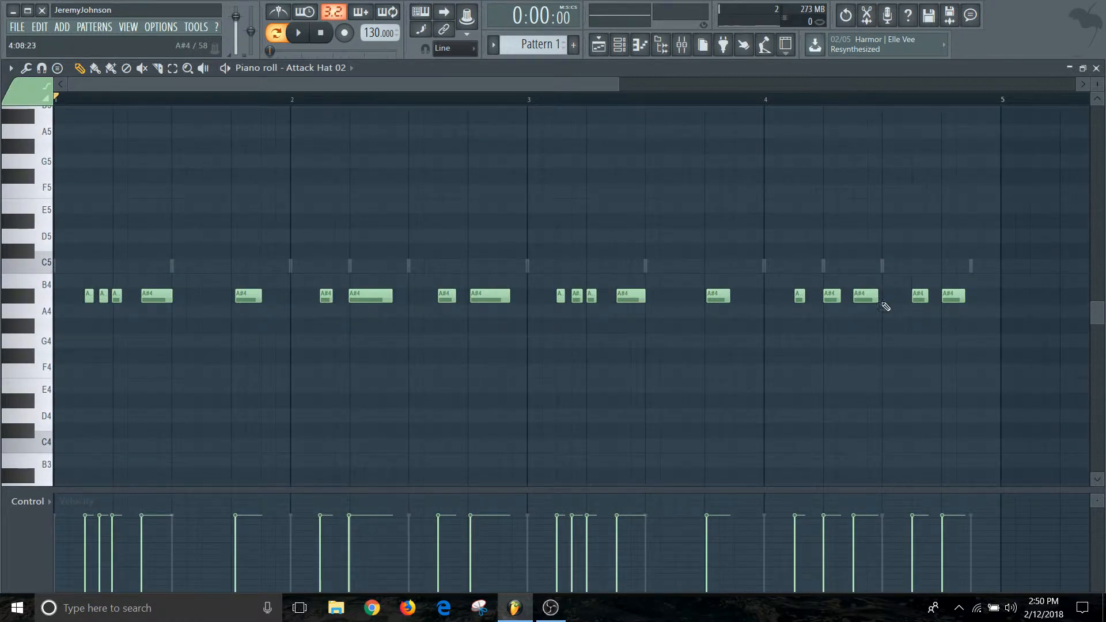
# Nudge the second-to-last hat of bar 4 slightly later to 4:11:02 and close the piano roll.
pyautogui.moveTo(919, 298); pyautogui.dragTo(922, 299)
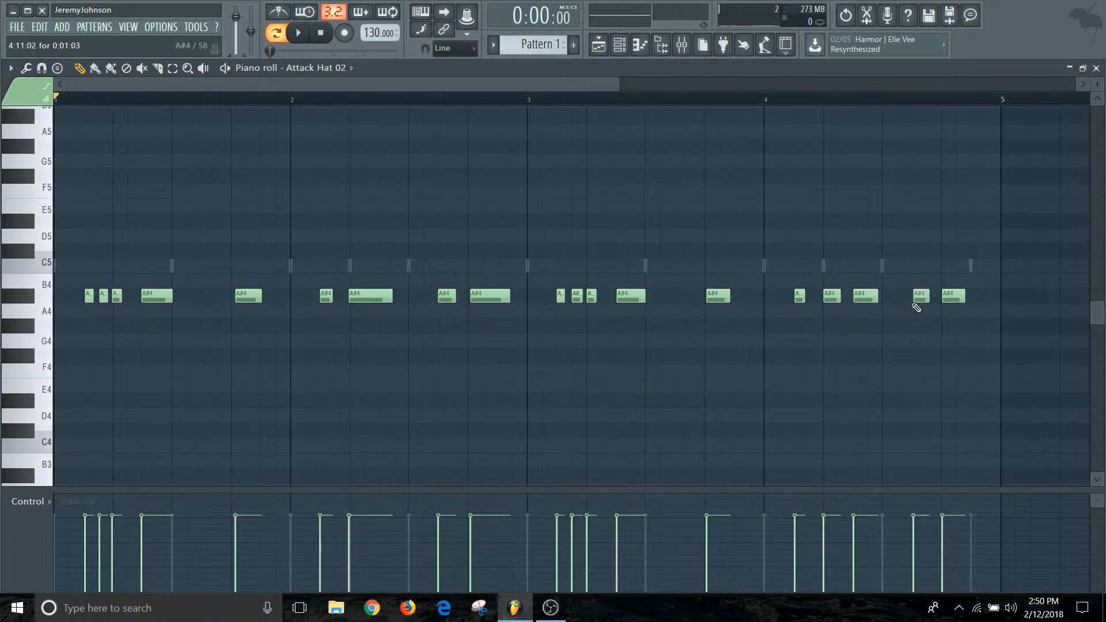
pyautogui.click(1097, 68)
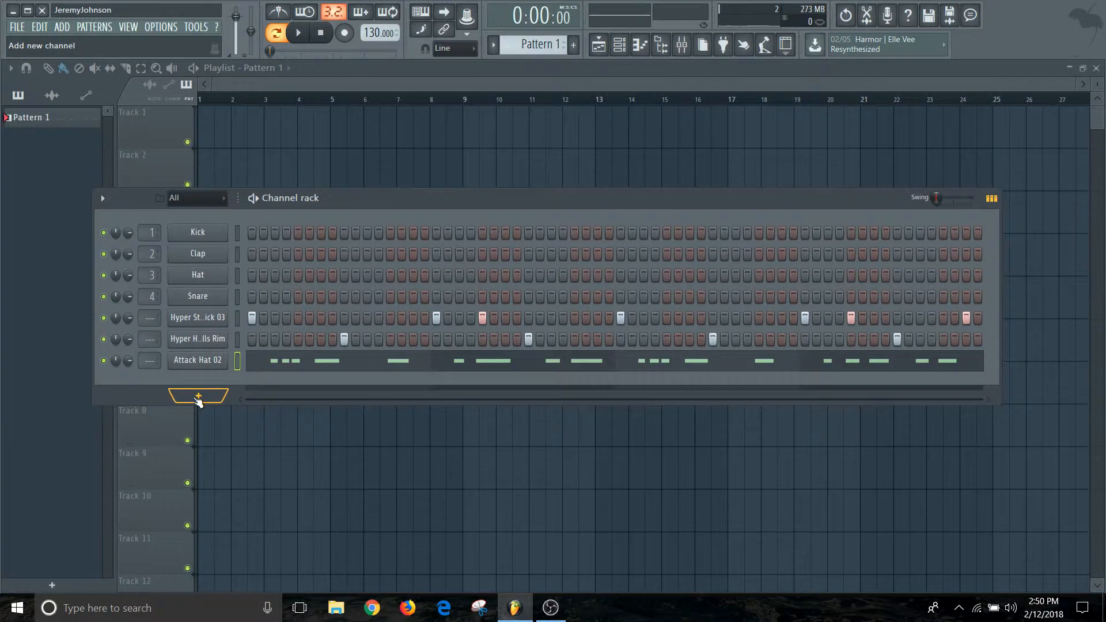
# Add a Sytrus channel to the rack and load its Greasy 2 brass preset.
pyautogui.click(187, 396)
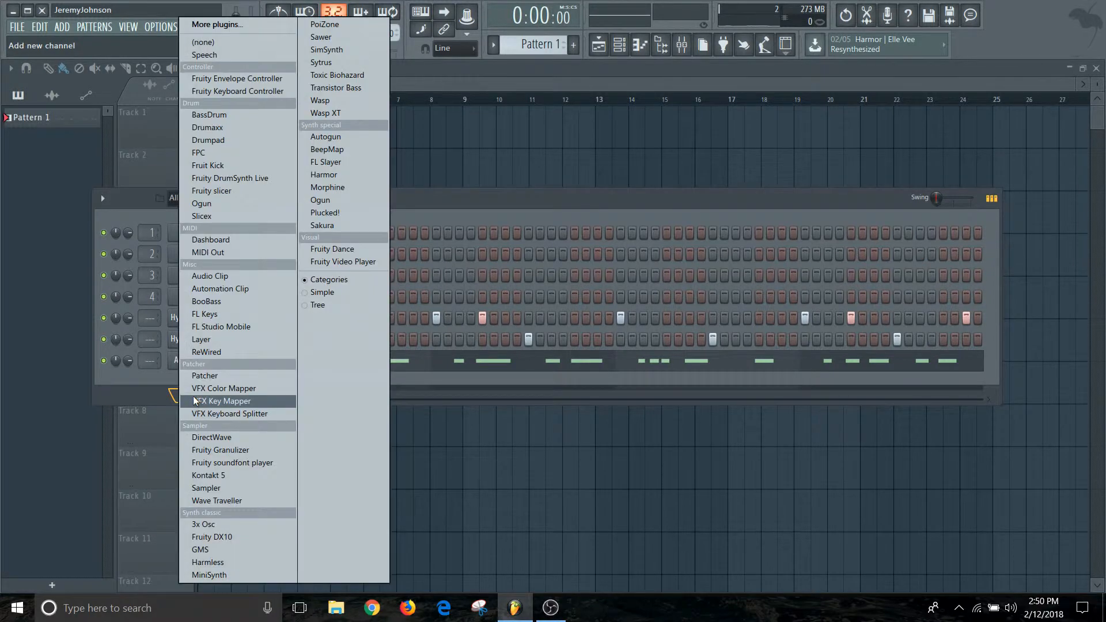
pyautogui.click(341, 63)
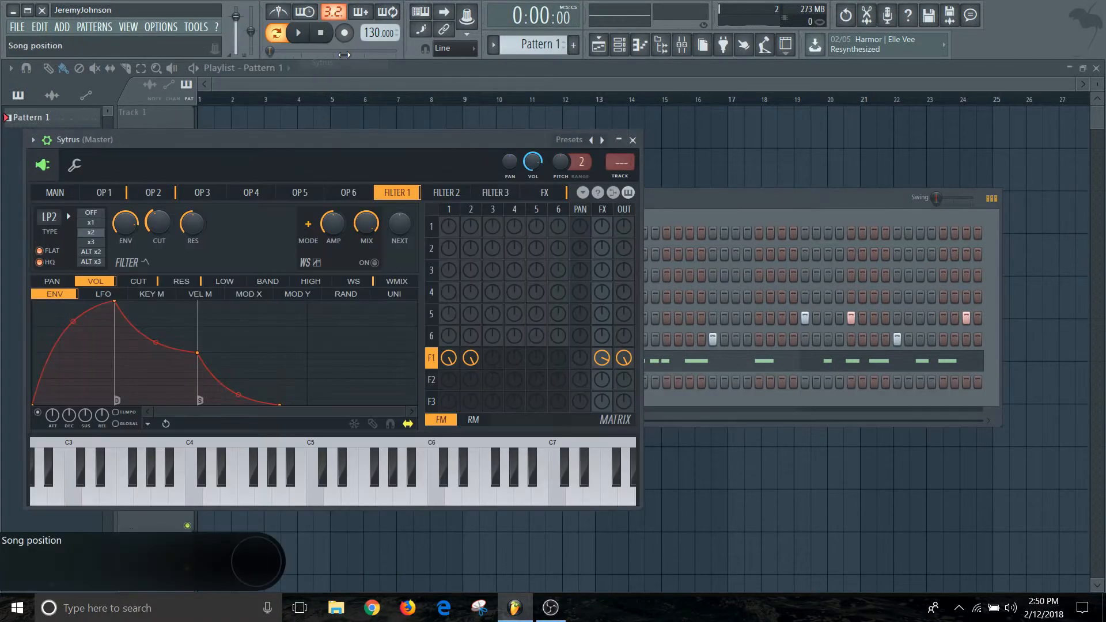
pyautogui.click(33, 140)
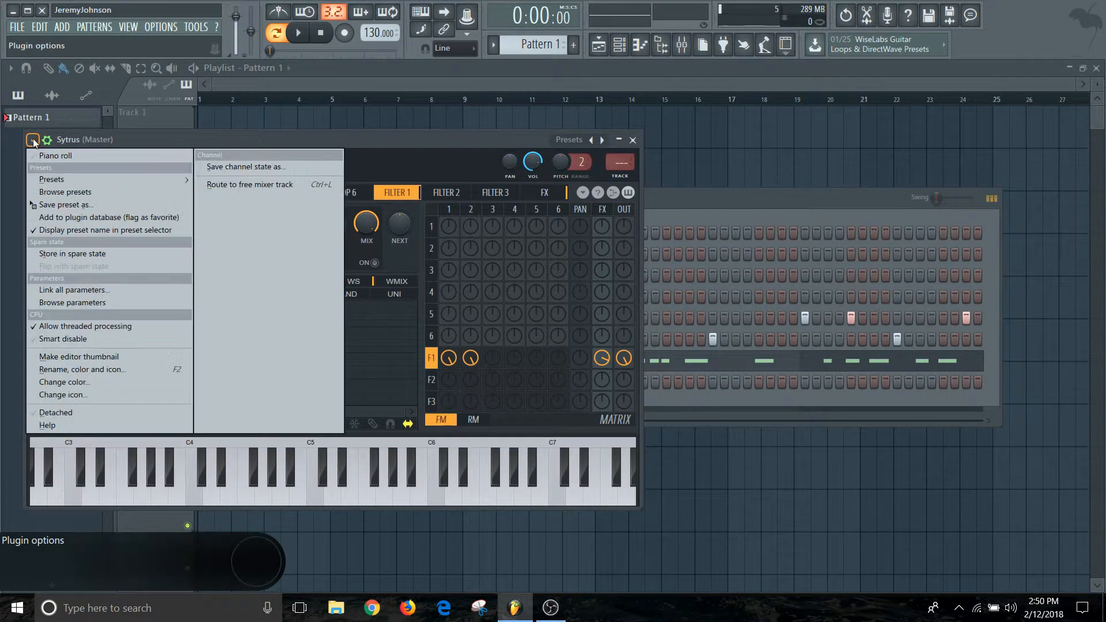
pyautogui.moveTo(47, 181)
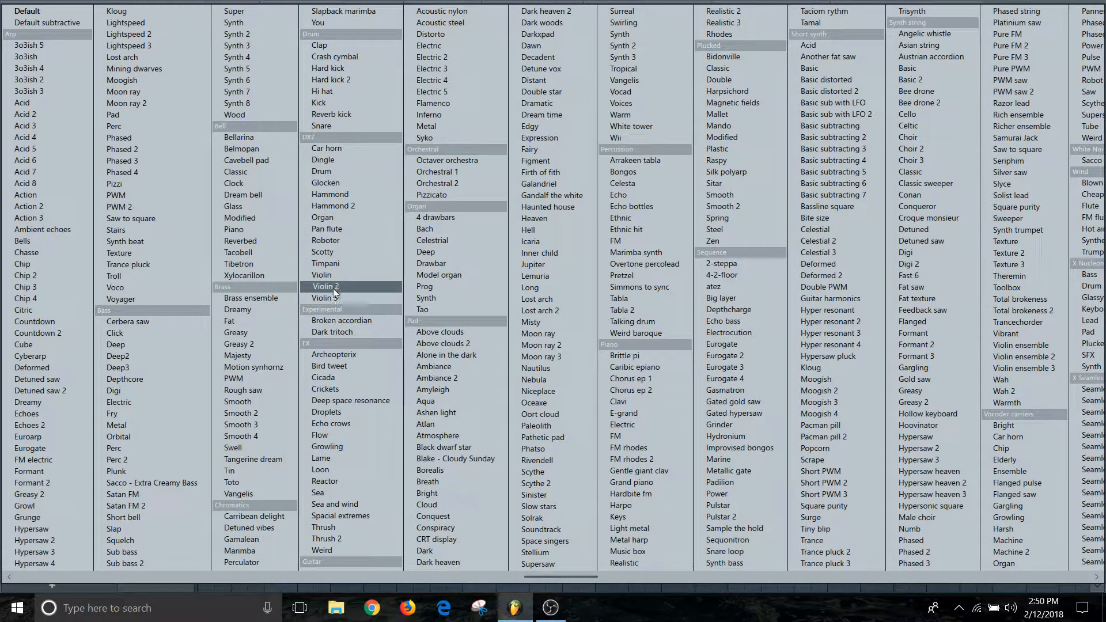
pyautogui.click(238, 344)
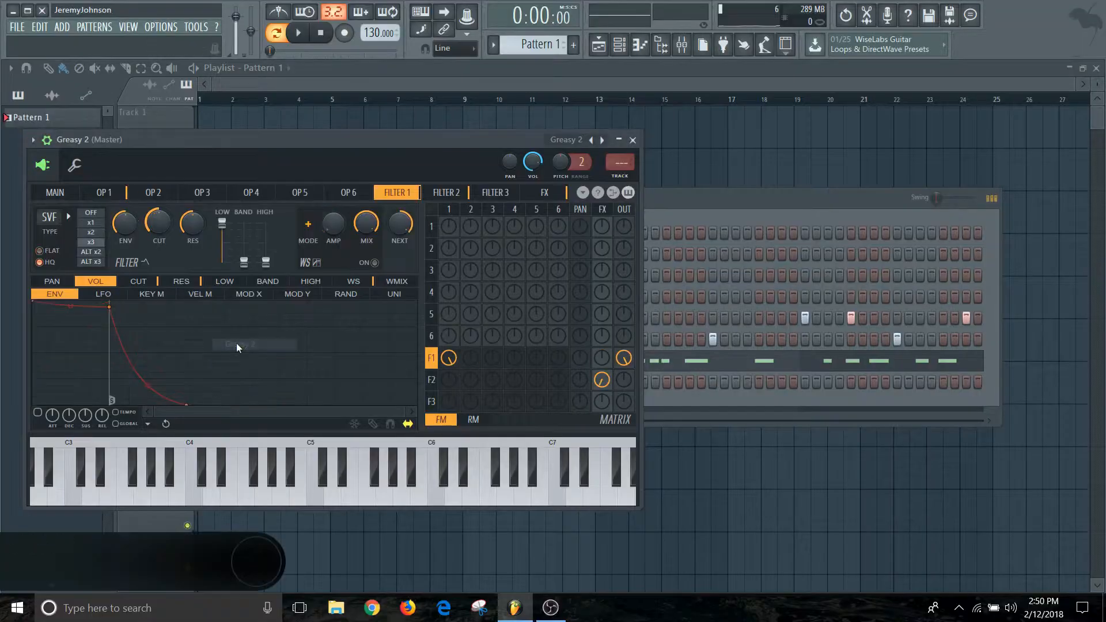
# Audition Greasy 2 on the plugin's keyboard and close its window.
pyautogui.moveTo(381, 139); pyautogui.dragTo(482, 109)
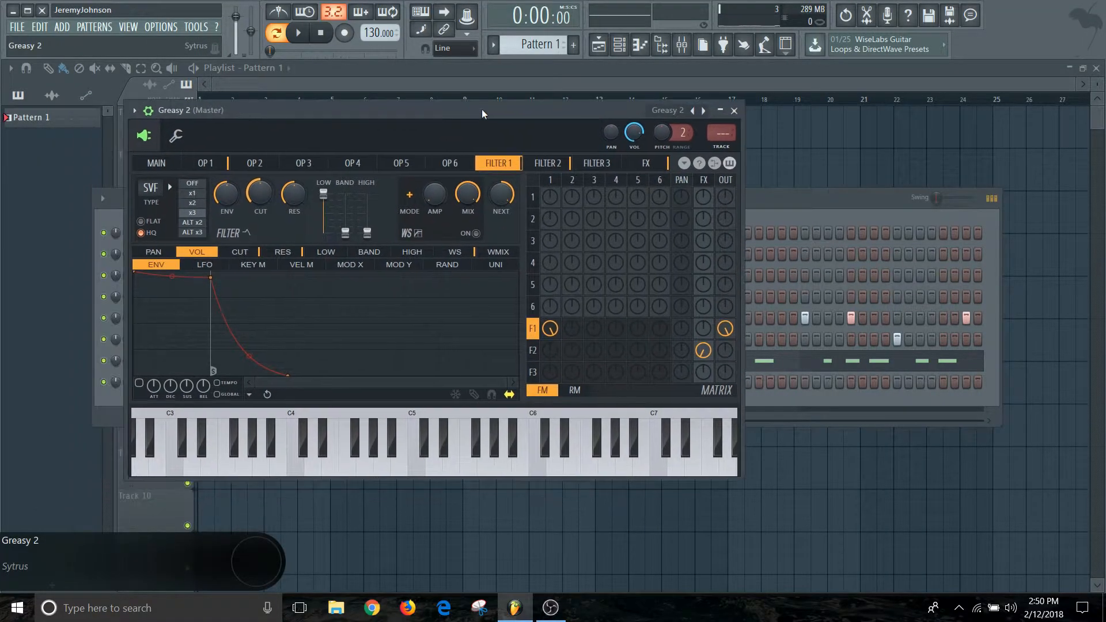
pyautogui.moveTo(476, 444)
pyautogui.mouseDown()
pyautogui.moveTo(599, 469)
pyautogui.moveTo(610, 461)
pyautogui.mouseUp()
pyautogui.click(721, 111)
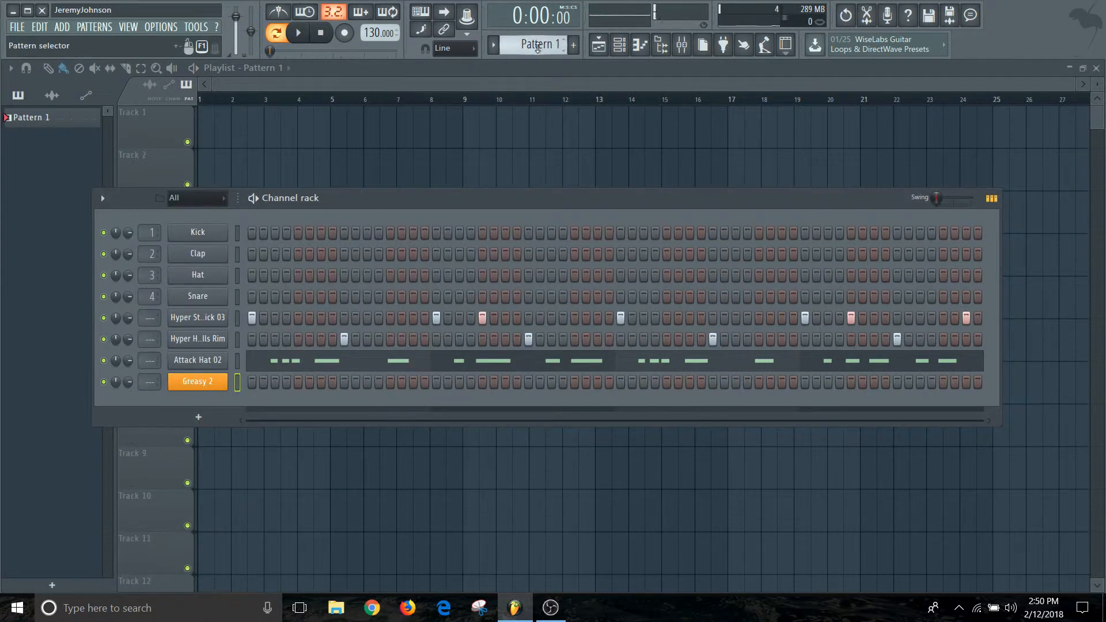
# Switch to Pattern 2 and open the Greasy 2 piano roll with four bars in view.
pyautogui.moveTo(533, 44); pyautogui.dragTo(533, 36)
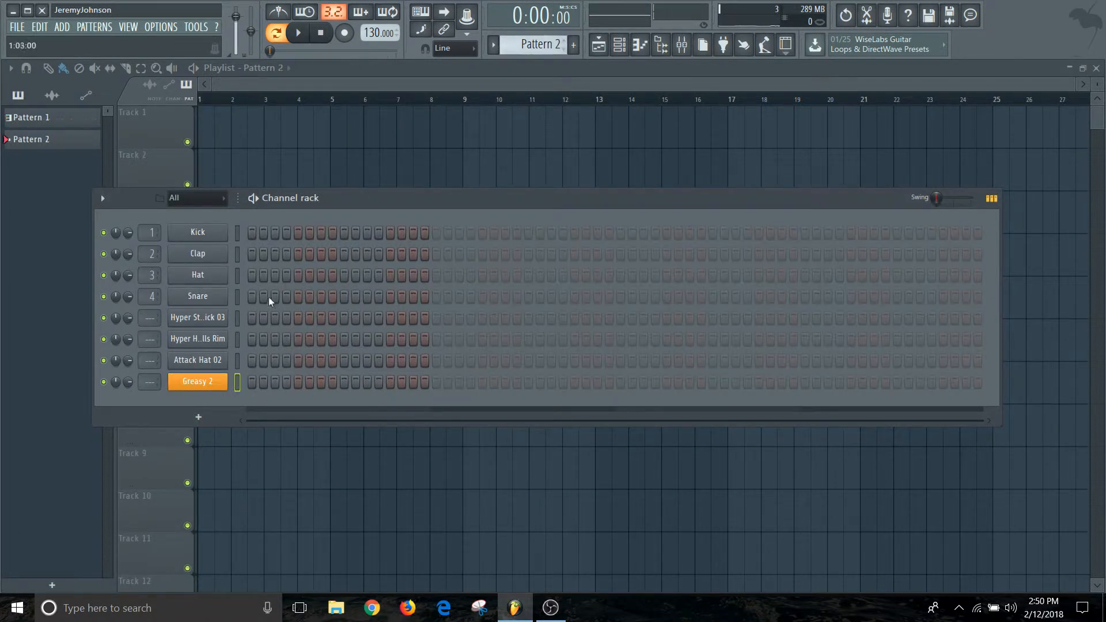
pyautogui.click(200, 385)
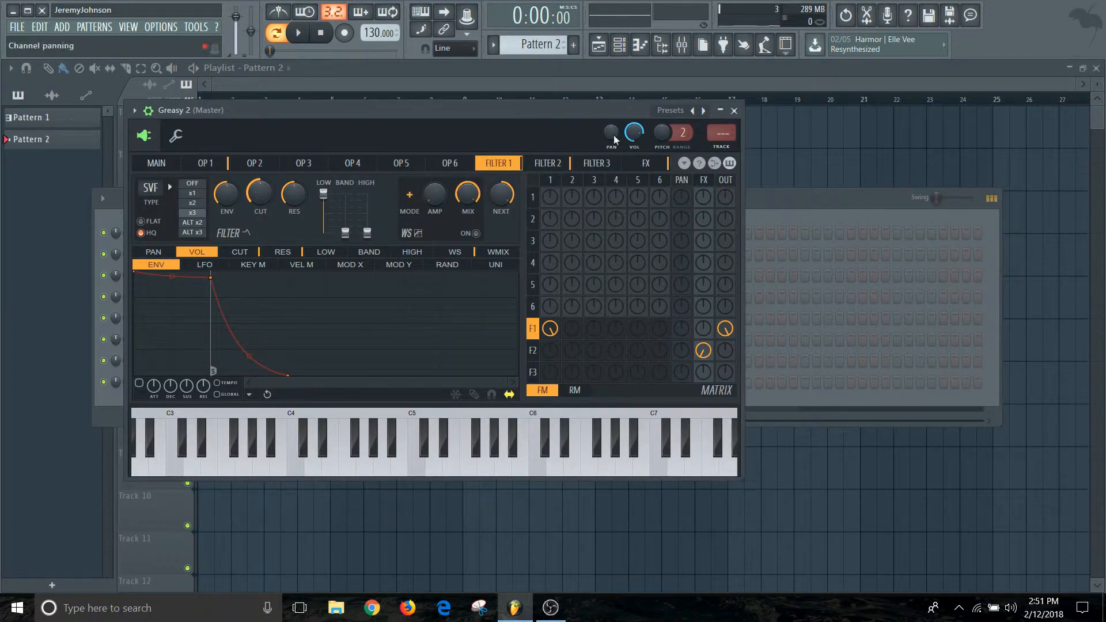
pyautogui.click(734, 110)
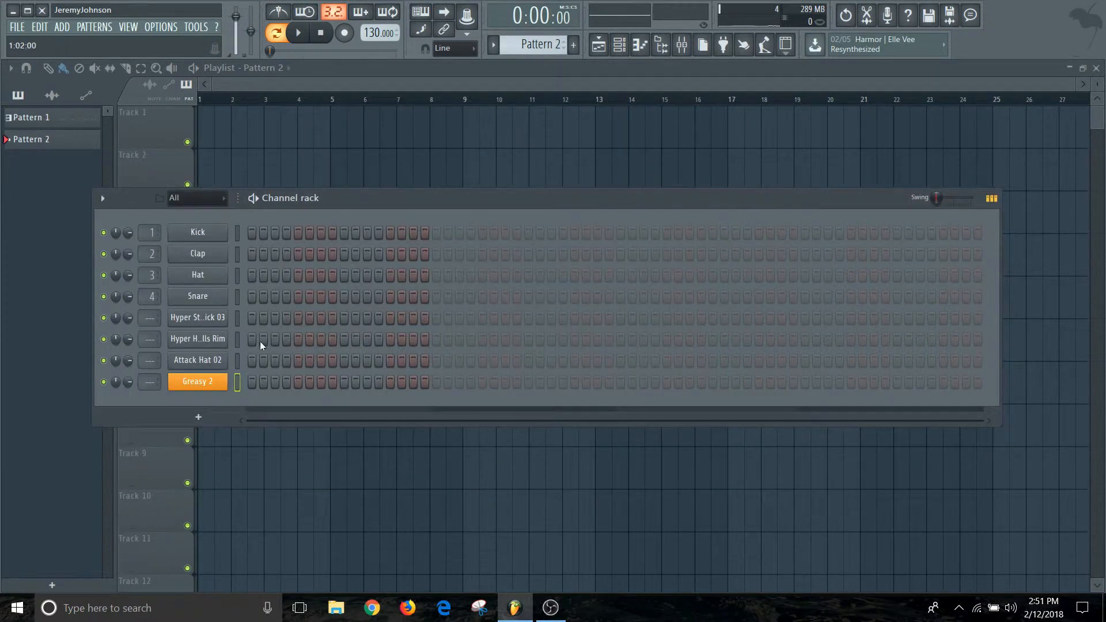
pyautogui.rightClick(206, 385)
pyautogui.click(275, 382)
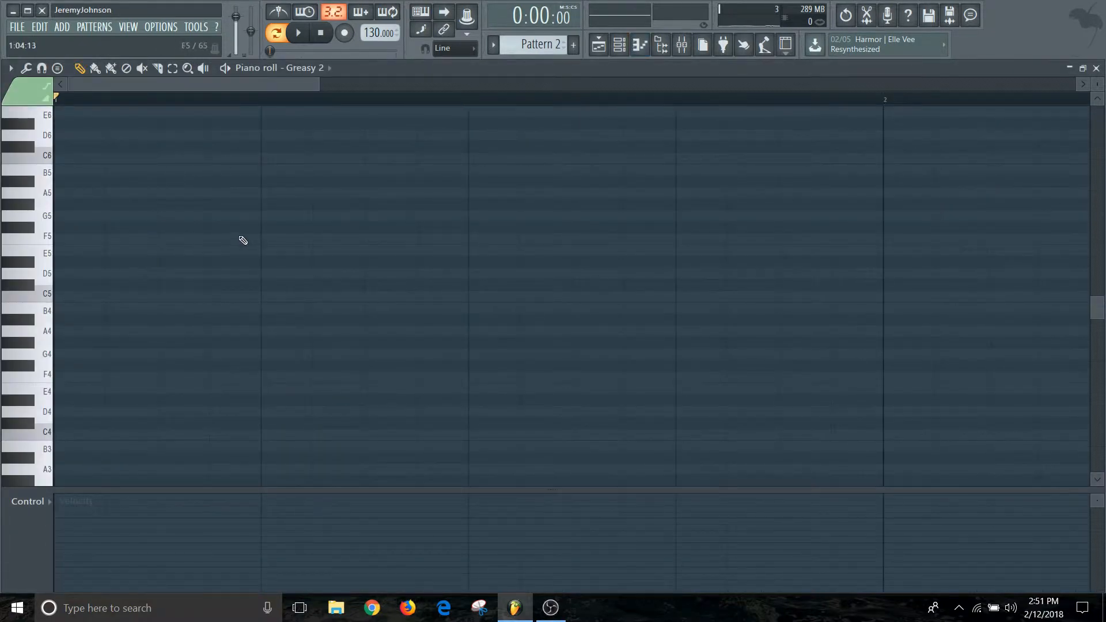
pyautogui.scroll(-5, 593, 210)
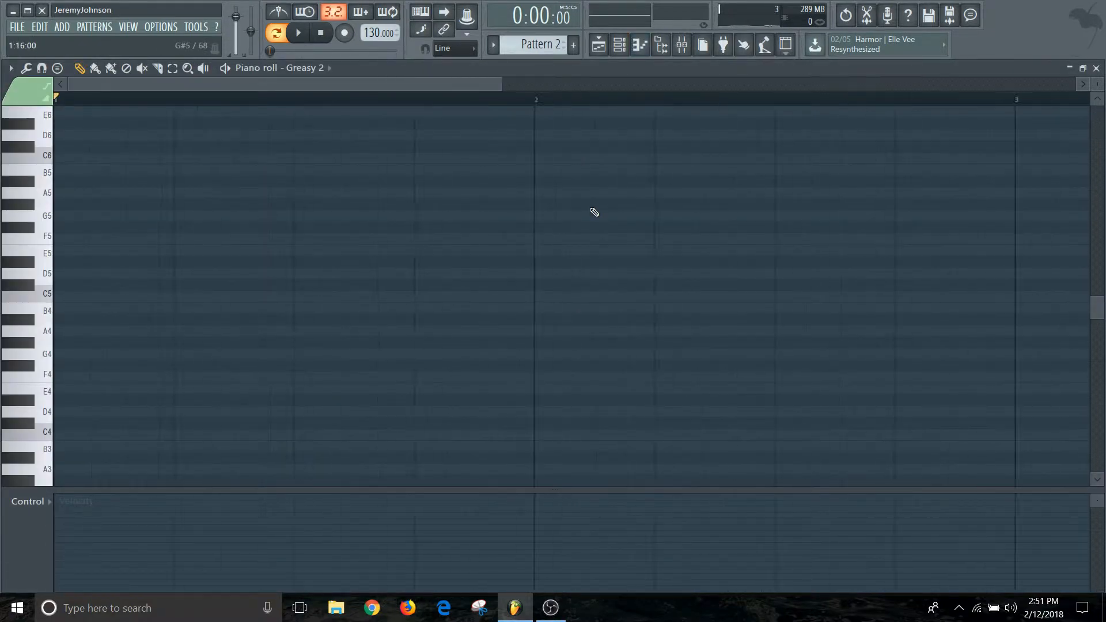
pyautogui.scroll(-2, 499, 253)
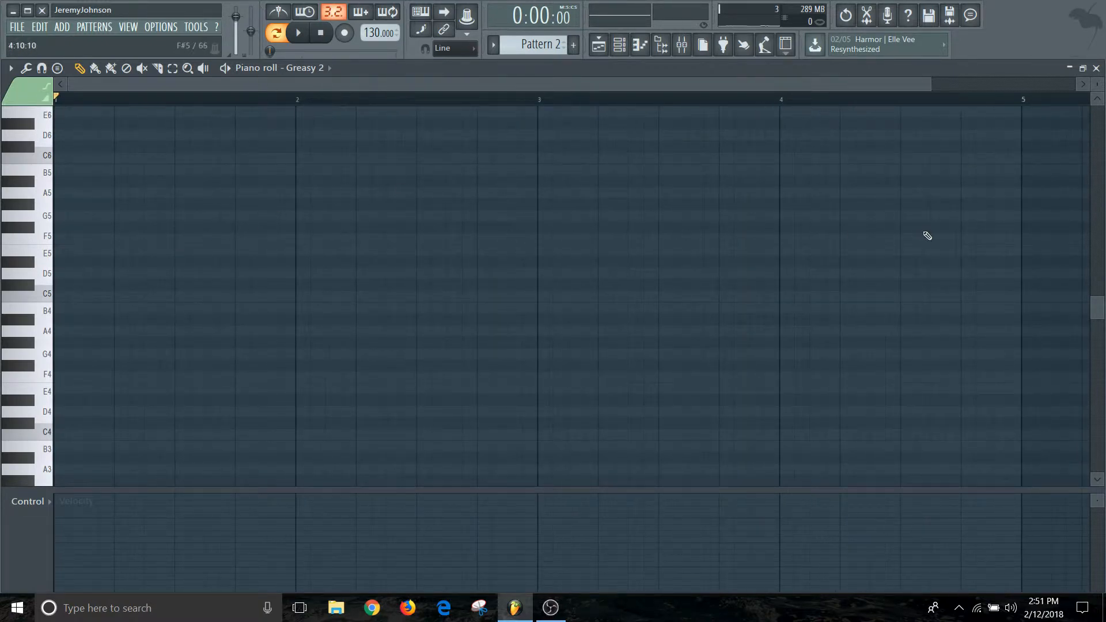
# Draw a one-bar C5, E5 and G5 chord starting at the beginning of bar 1.
pyautogui.click(59, 295)
pyautogui.moveTo(69, 296); pyautogui.dragTo(293, 301)
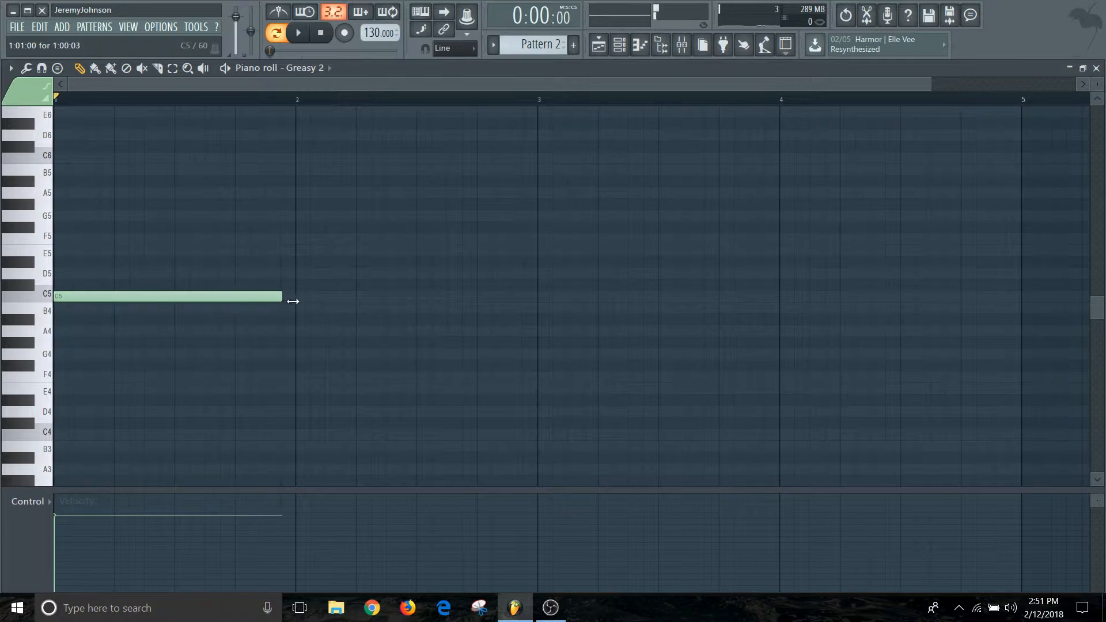
pyautogui.click(63, 252)
pyautogui.click(72, 216)
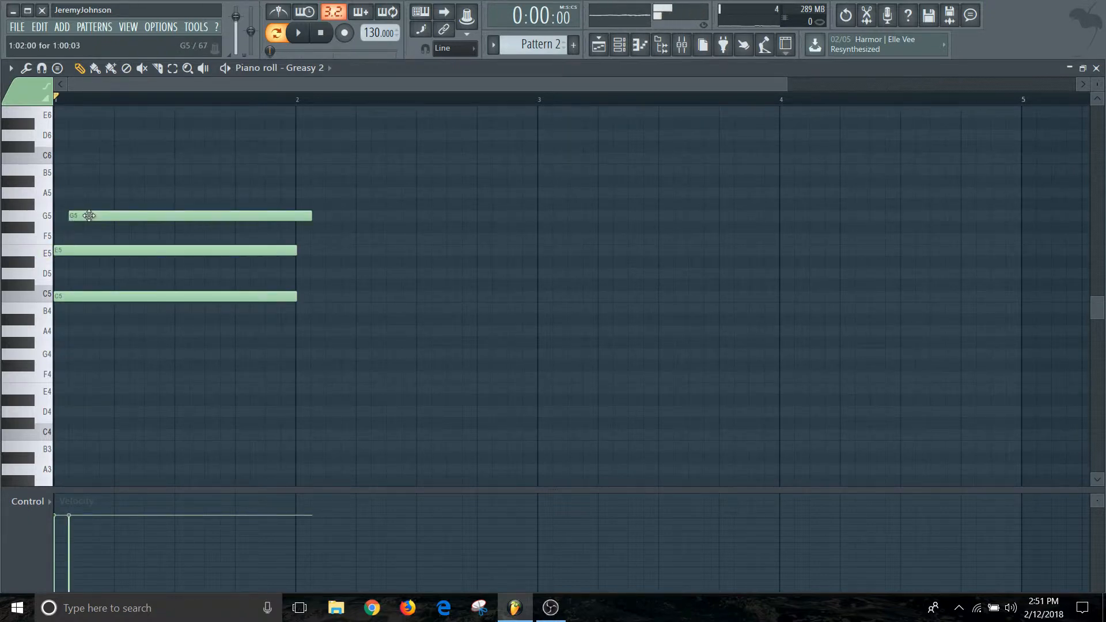
pyautogui.moveTo(89, 215); pyautogui.dragTo(74, 215)
# Copy the chord into bar 2 with its root on A4, and lower the copy's middle note to C5.
pyautogui.moveTo(198, 186)
pyautogui.mouseDown()
pyautogui.moveTo(193, 331)
pyautogui.moveTo(286, 296)
pyautogui.moveTo(442, 296)
pyautogui.moveTo(382, 311)
pyautogui.moveTo(377, 334)
pyautogui.mouseUp()
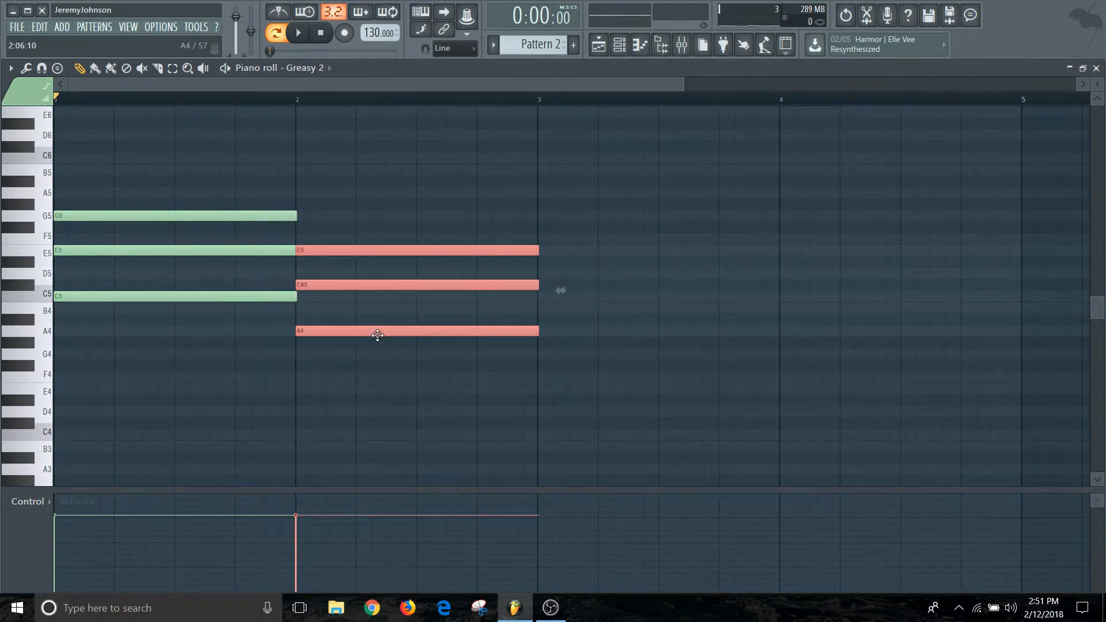
pyautogui.click(346, 287)
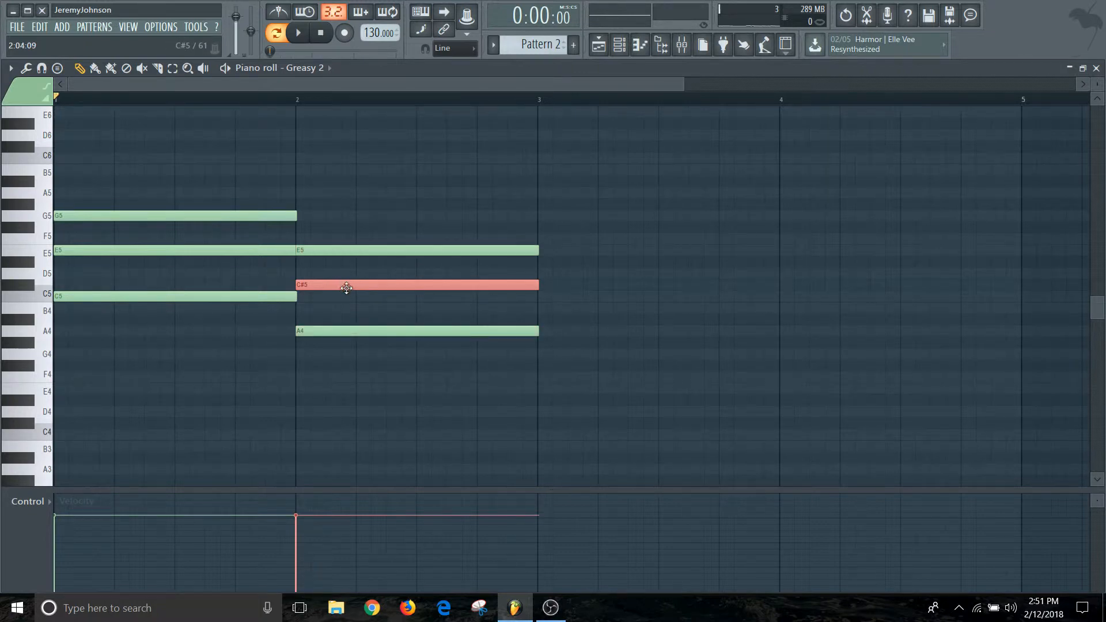
pyautogui.moveTo(347, 287); pyautogui.dragTo(347, 300)
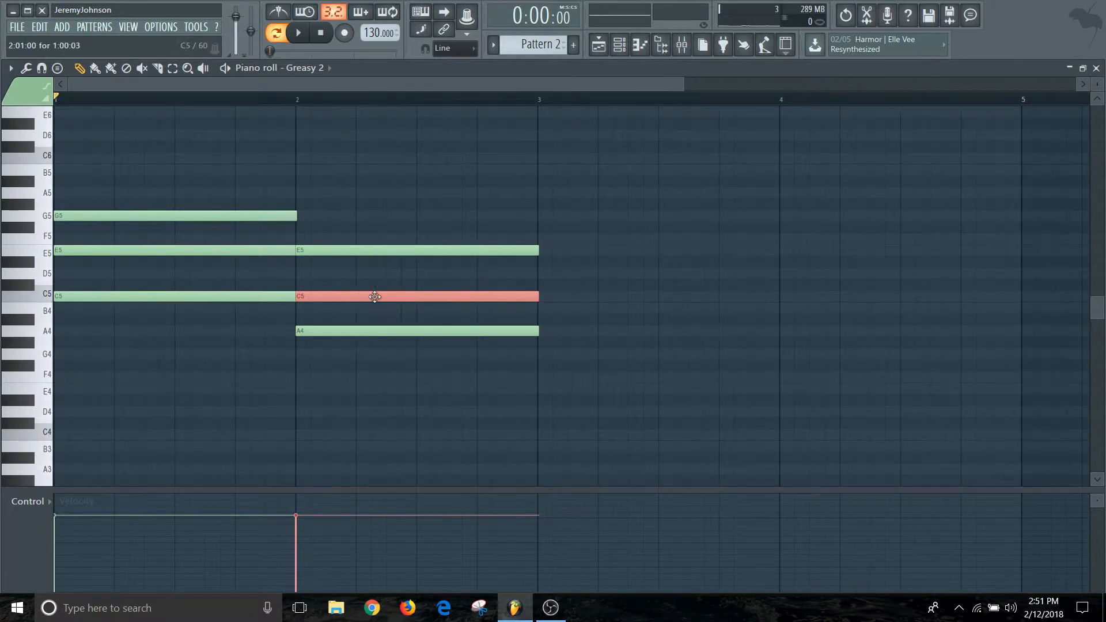
# Add one-bar chords G4, B4, D5 in bar 3 and F4, A4, C5 in bar 4, and play back the progression.
pyautogui.moveTo(180, 199); pyautogui.dragTo(870, 383)
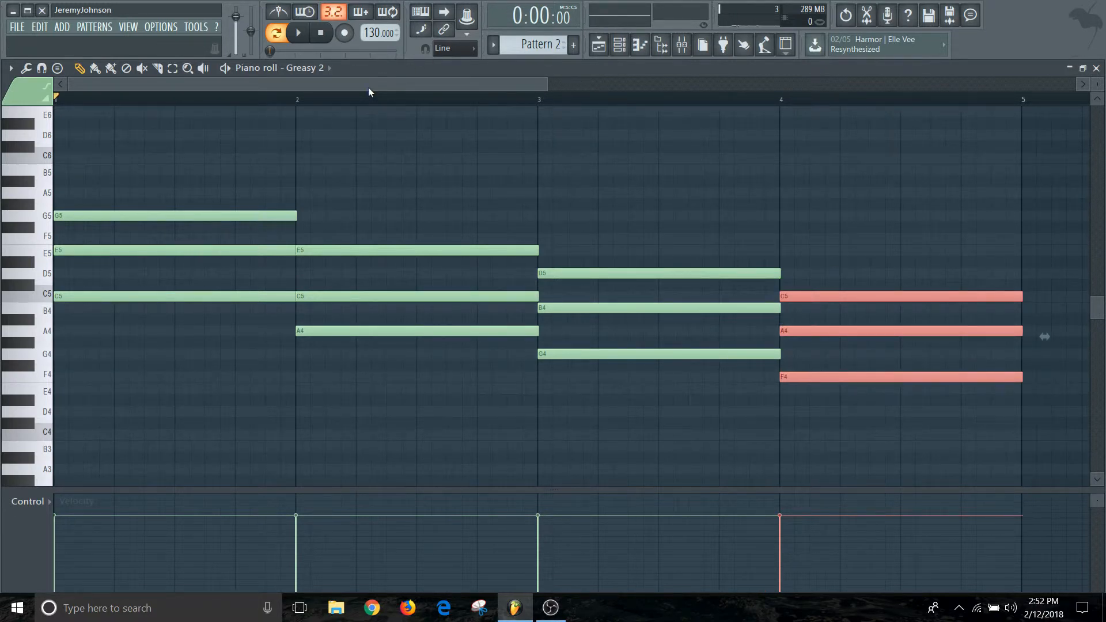
pyautogui.moveTo(369, 88); pyautogui.dragTo(406, 86)
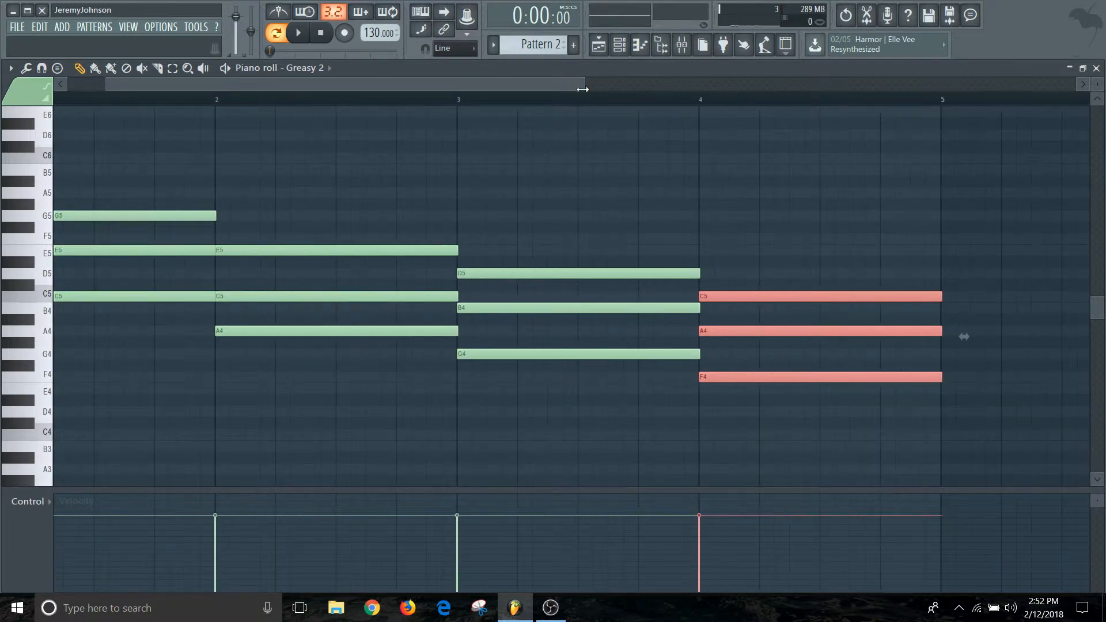
pyautogui.moveTo(583, 89); pyautogui.dragTo(914, 97)
pyautogui.press('space')
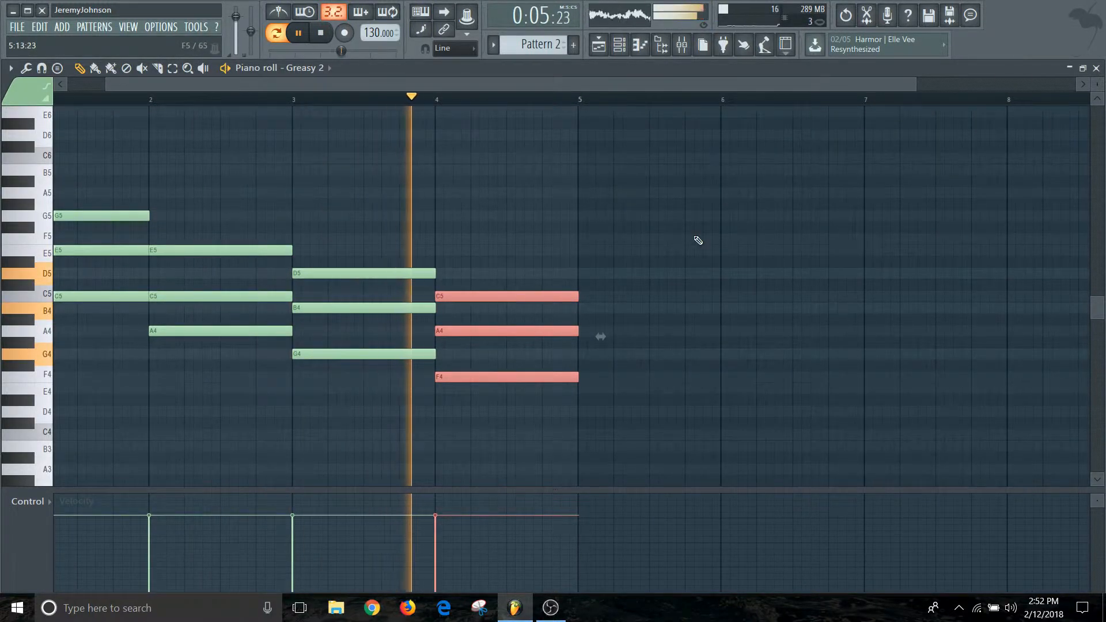
pyautogui.press('space')
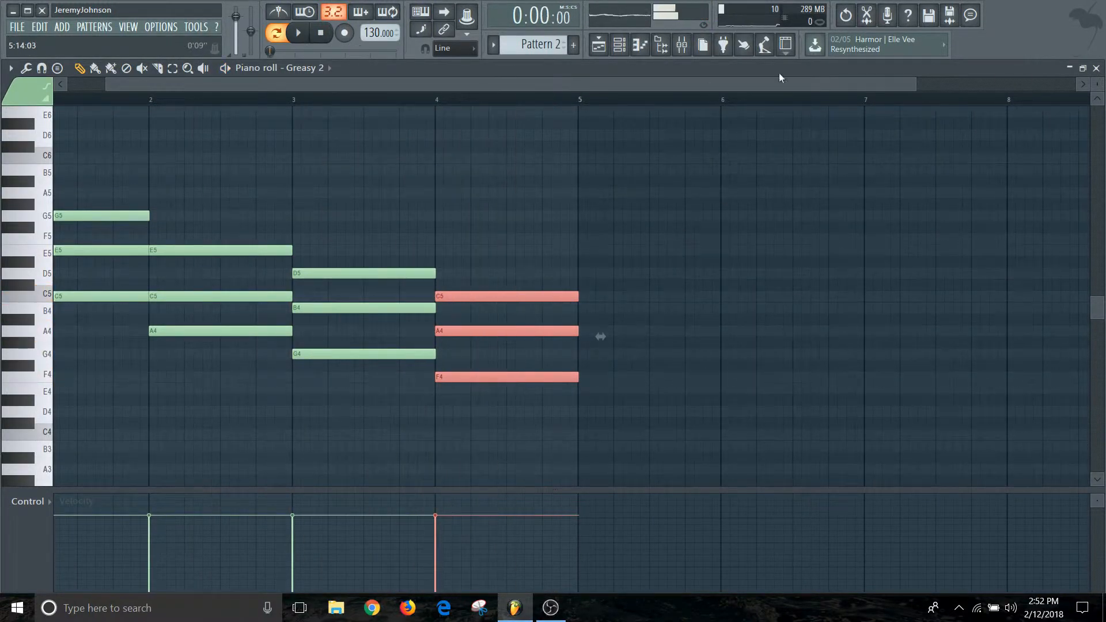
# Duplicate the whole four-bar chord progression into bars 5 to 8.
pyautogui.moveTo(915, 84); pyautogui.dragTo(1018, 87)
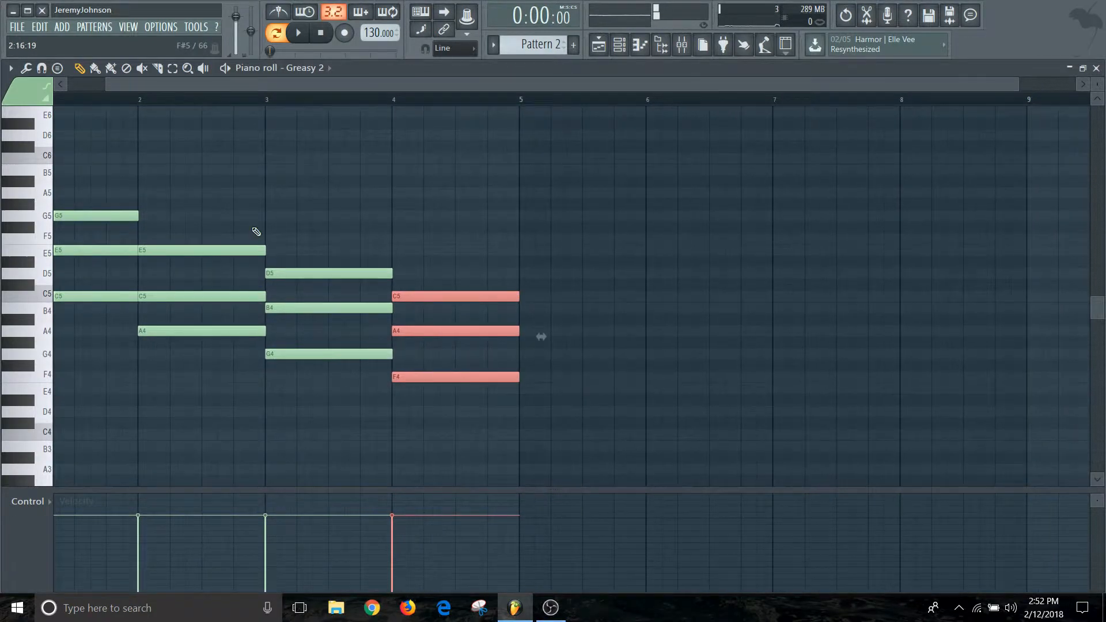
pyautogui.moveTo(196, 89); pyautogui.dragTo(144, 88)
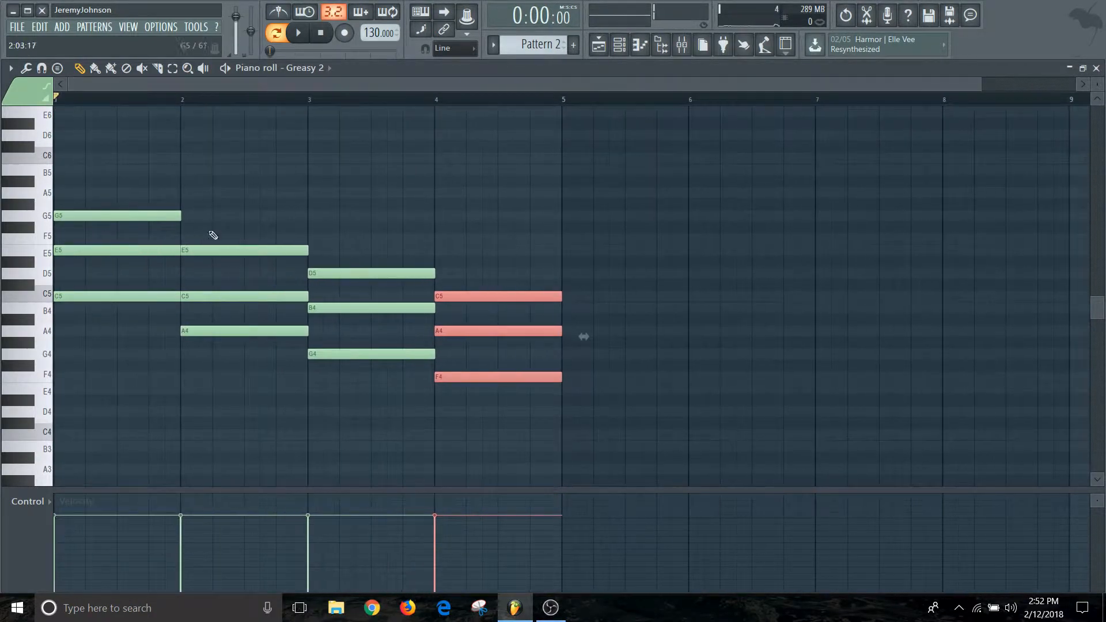
pyautogui.moveTo(88, 168); pyautogui.dragTo(556, 429)
pyautogui.hotkey('ctrl', 'b')
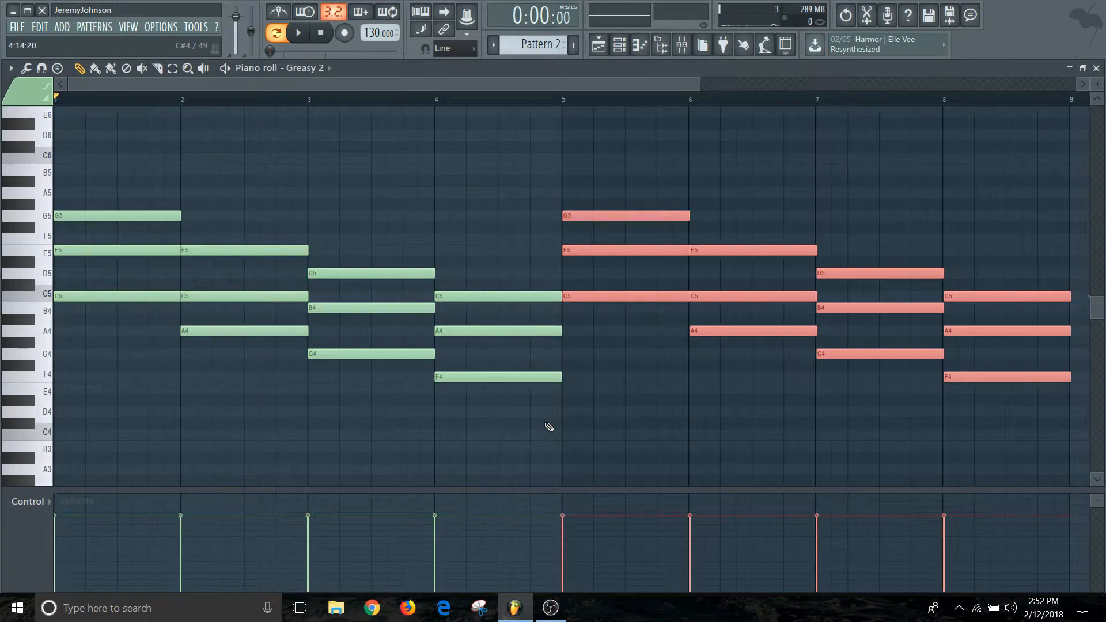
# Revoice the repeated chords by lowering bar 5's G5 an octave to G4 and adding G5 in bar 7 and F5 in bar 8.
pyautogui.click(619, 217)
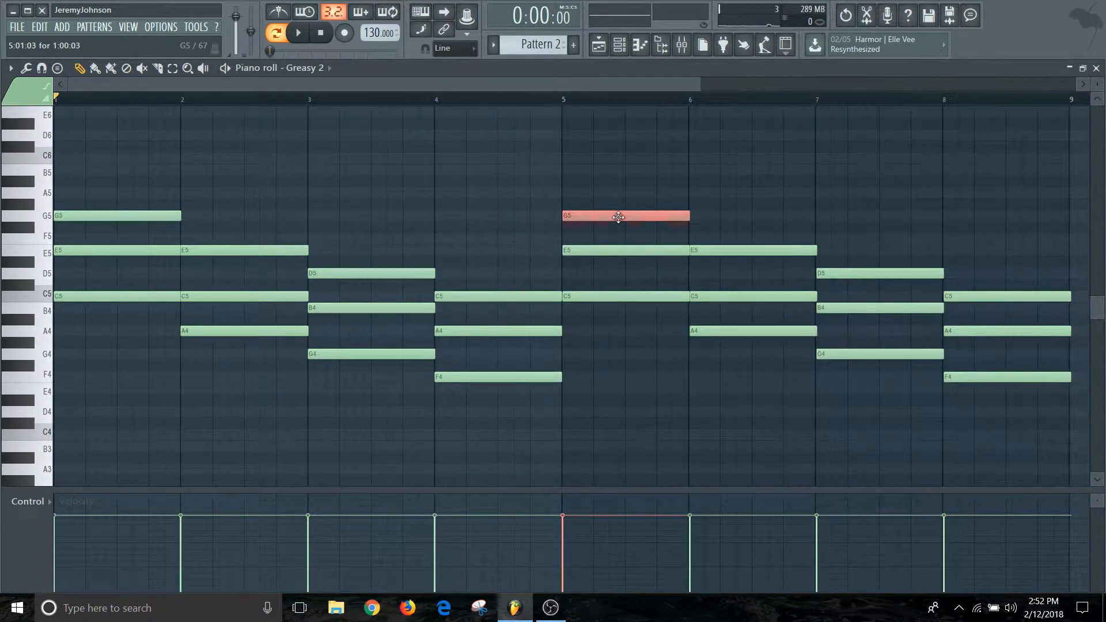
pyautogui.hotkey('ctrl', 'Down')
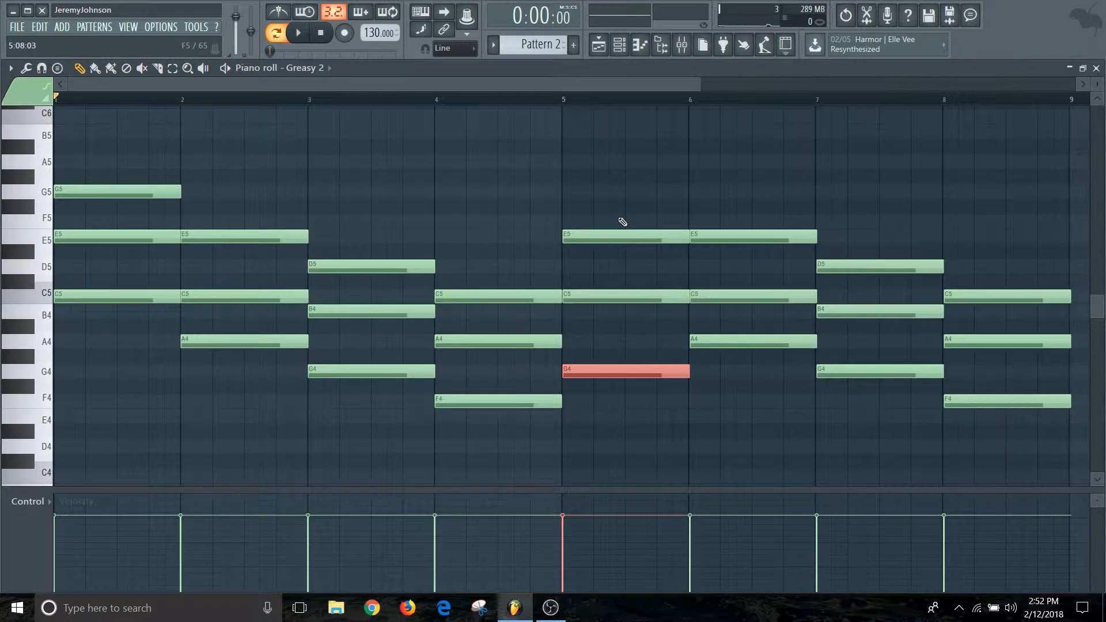
pyautogui.click(823, 195)
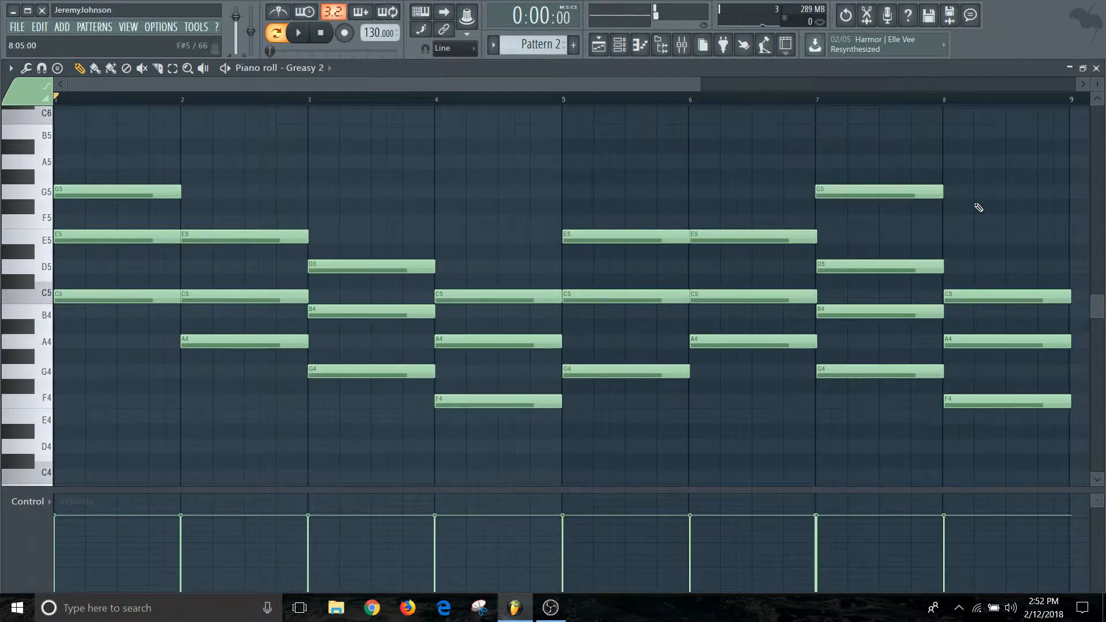
pyautogui.click(953, 218)
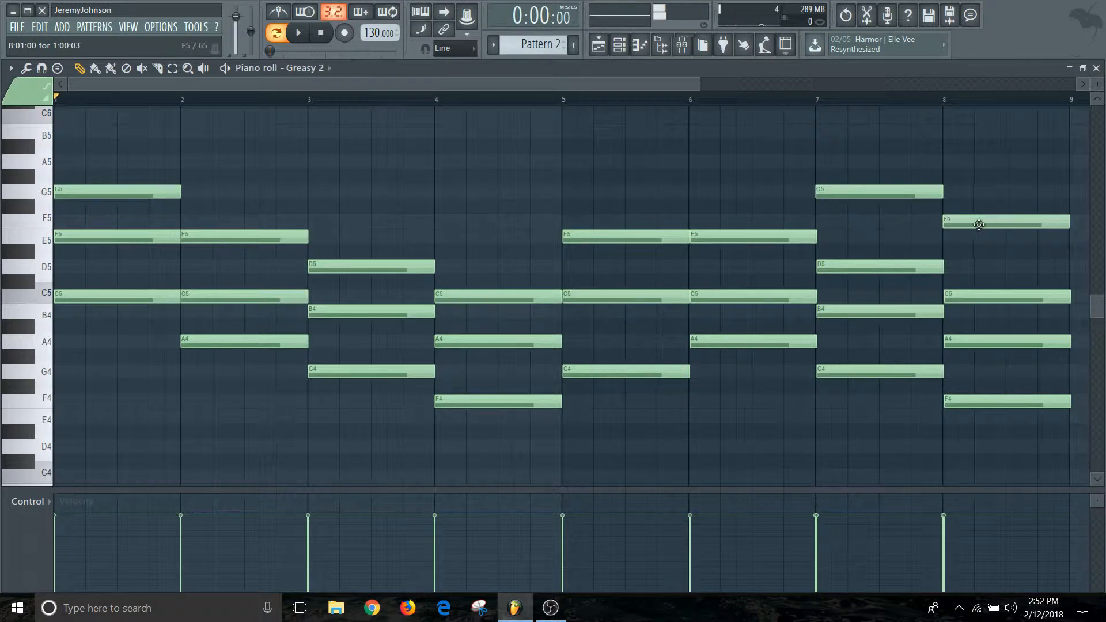
# Add a one-bar B5 note above the chord in bar 1.
pyautogui.scroll(2, 979, 226)
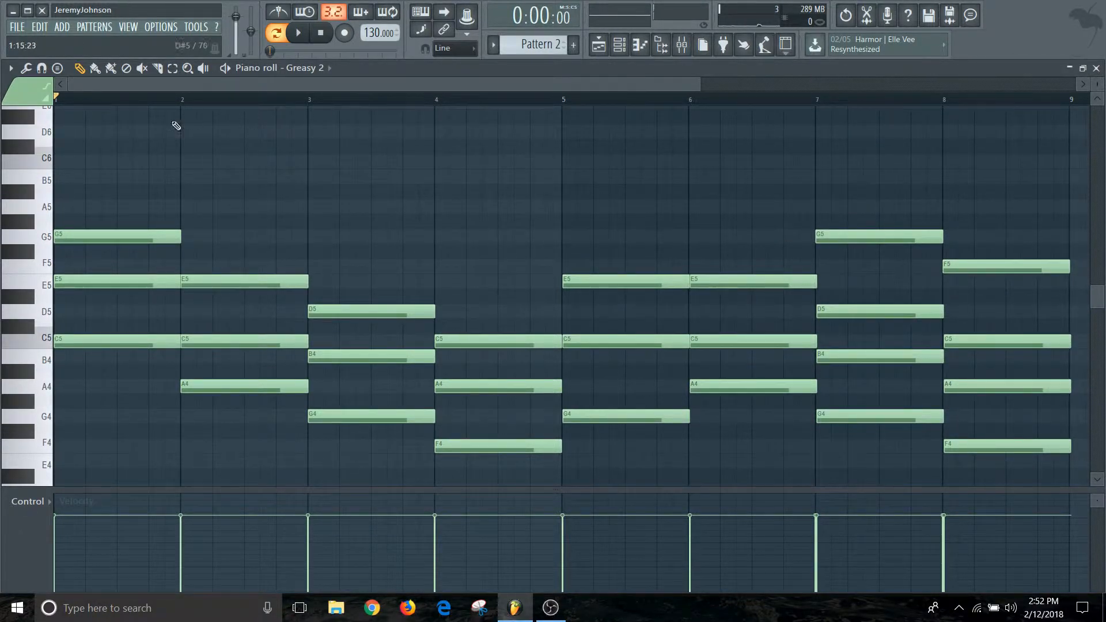
pyautogui.scroll(-1, 416, 163)
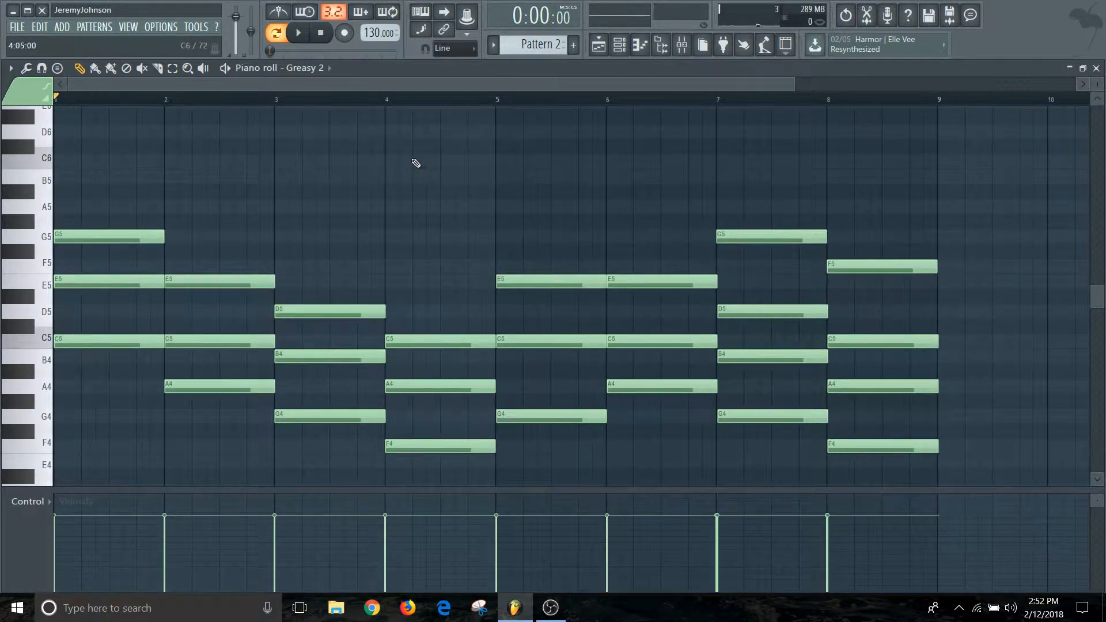
pyautogui.scroll(3, 413, 151)
pyautogui.moveTo(403, 86); pyautogui.dragTo(140, 99)
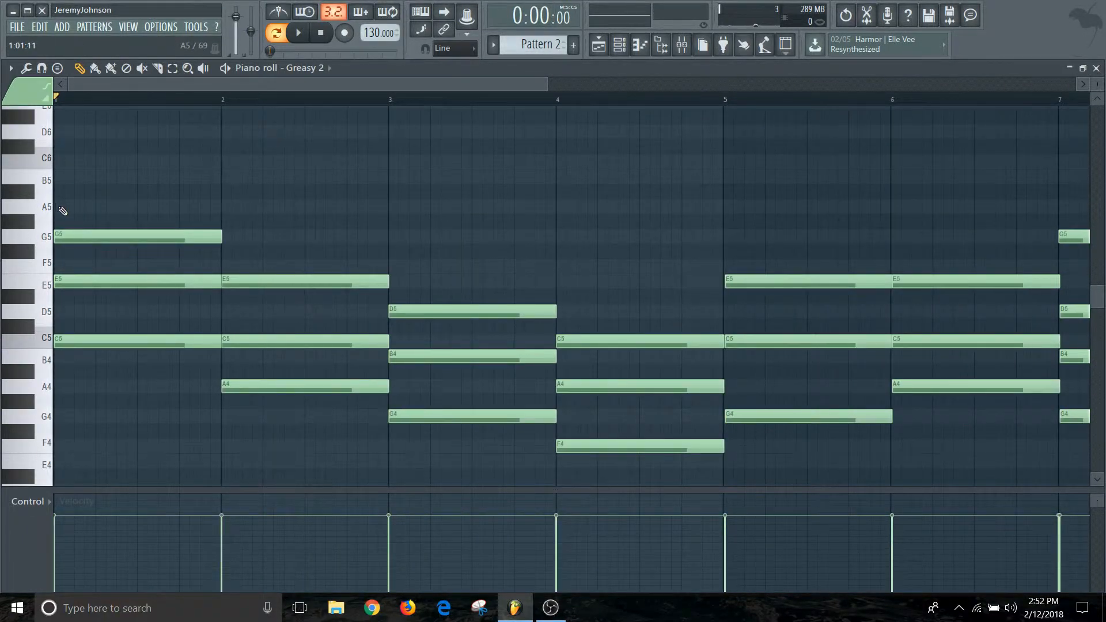
pyautogui.click(62, 182)
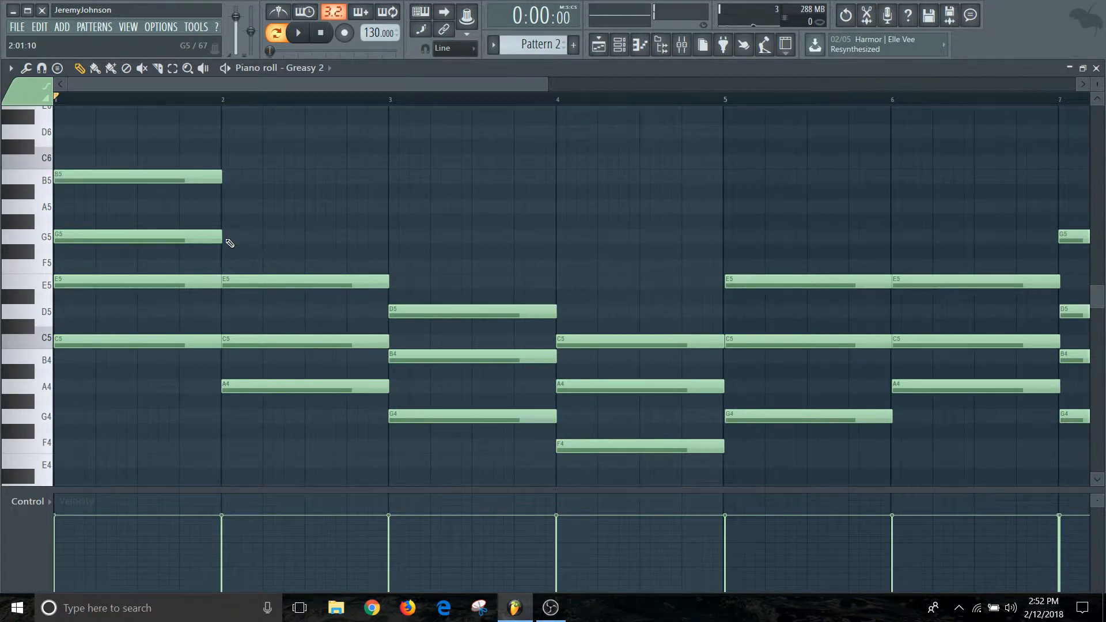
# Add one-bar top notes above the chords: G5 in bar 2, A5 in bar 3 and G5 in bar 4.
pyautogui.click(228, 239)
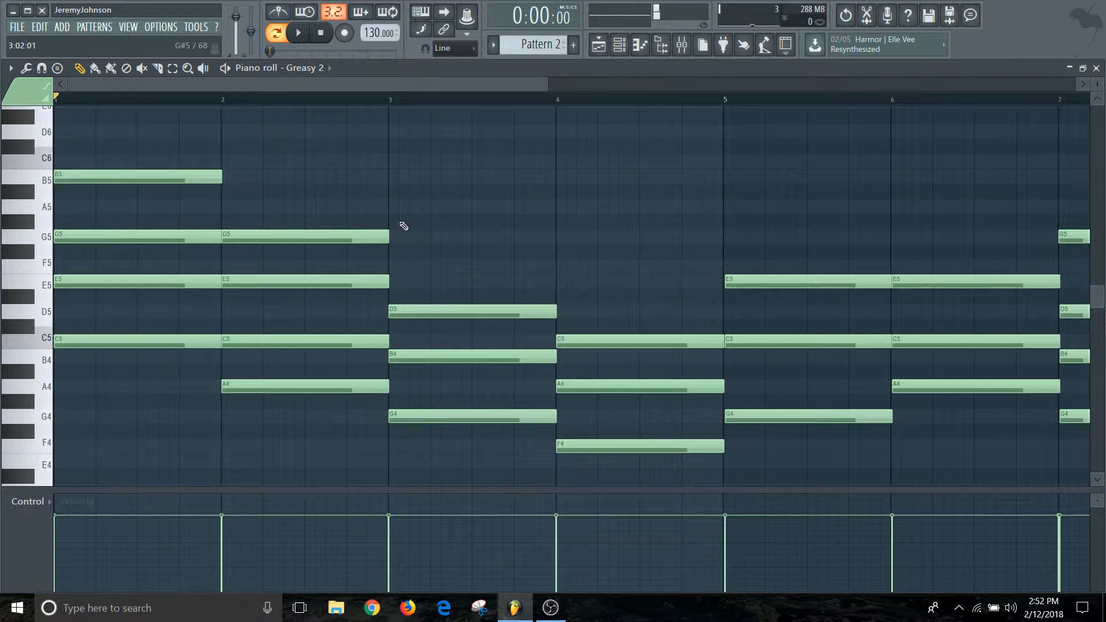
pyautogui.click(394, 208)
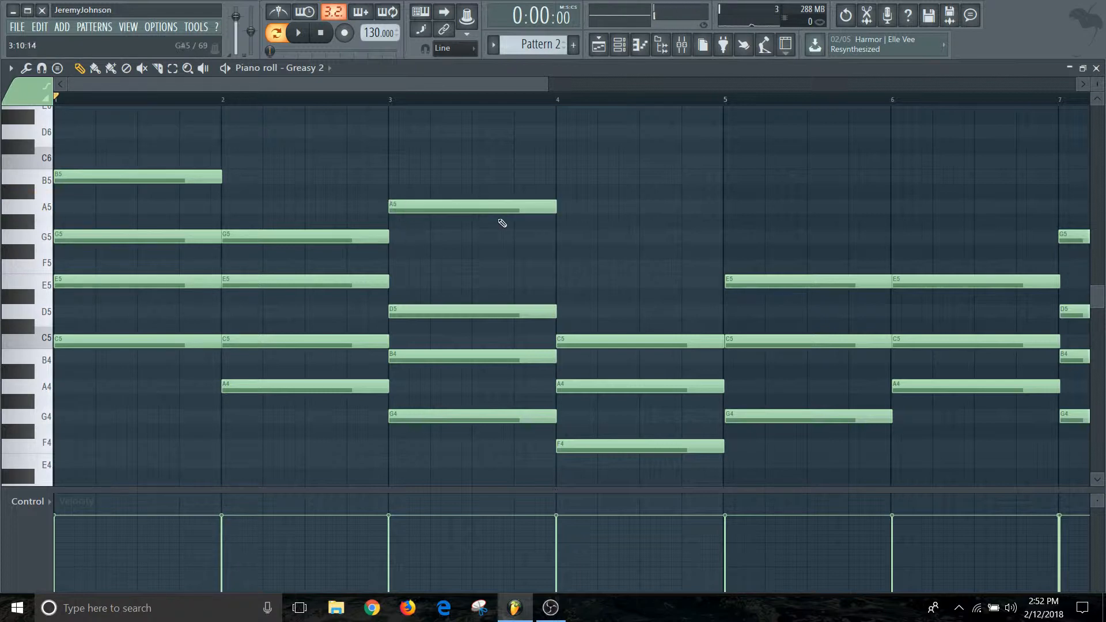
pyautogui.click(563, 242)
# Add one-bar top notes B5 in bar 5, C6 in bar 6, D6 in bar 7 and C6 in bar 8.
pyautogui.moveTo(508, 83); pyautogui.dragTo(576, 98)
pyautogui.scroll(-4, 563, 185)
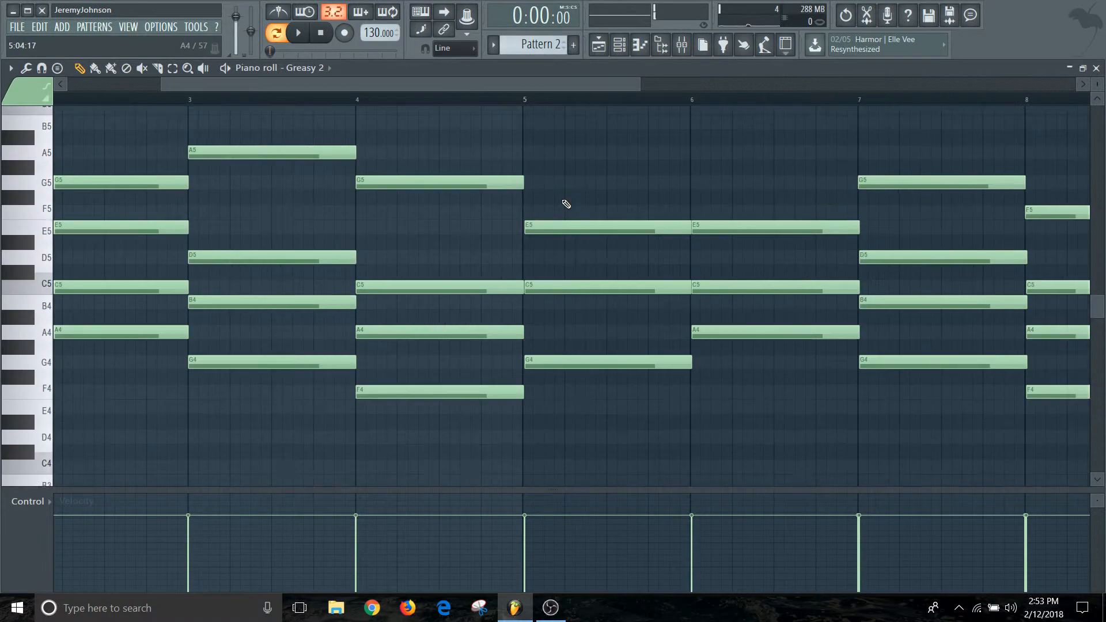
pyautogui.scroll(4, 563, 210)
pyautogui.scroll(5, 536, 191)
pyautogui.scroll(-2, 538, 226)
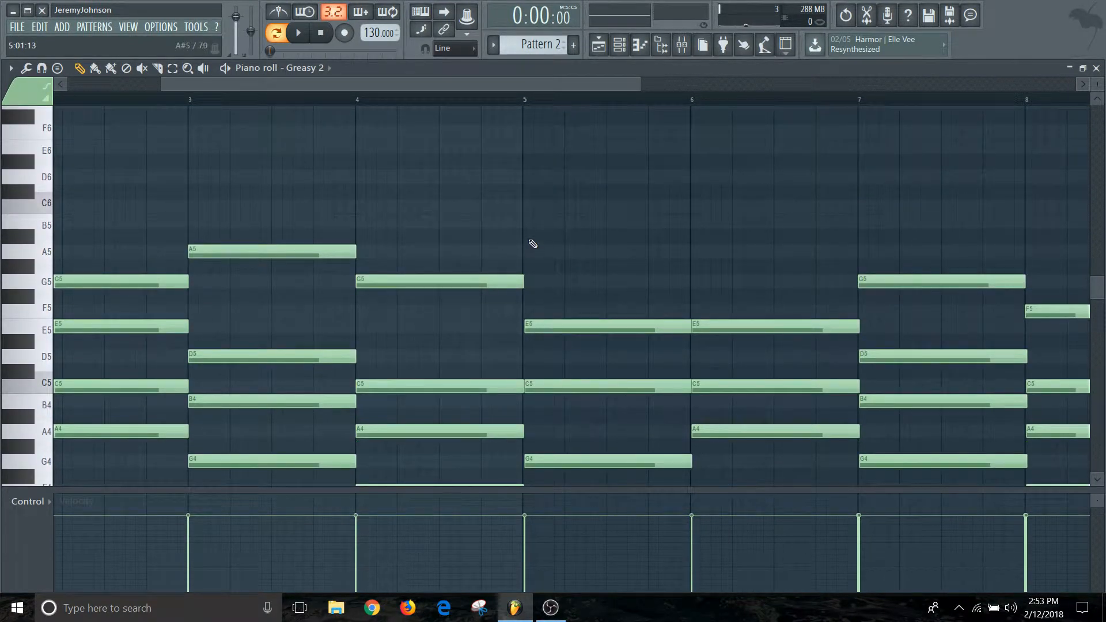
pyautogui.click(526, 222)
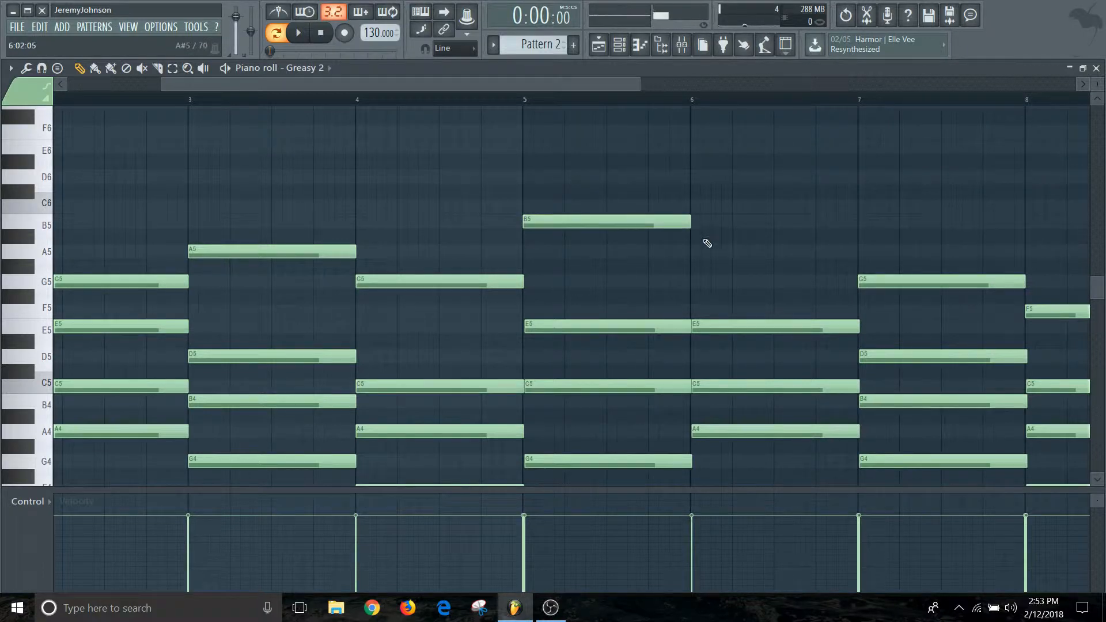
pyautogui.click(695, 207)
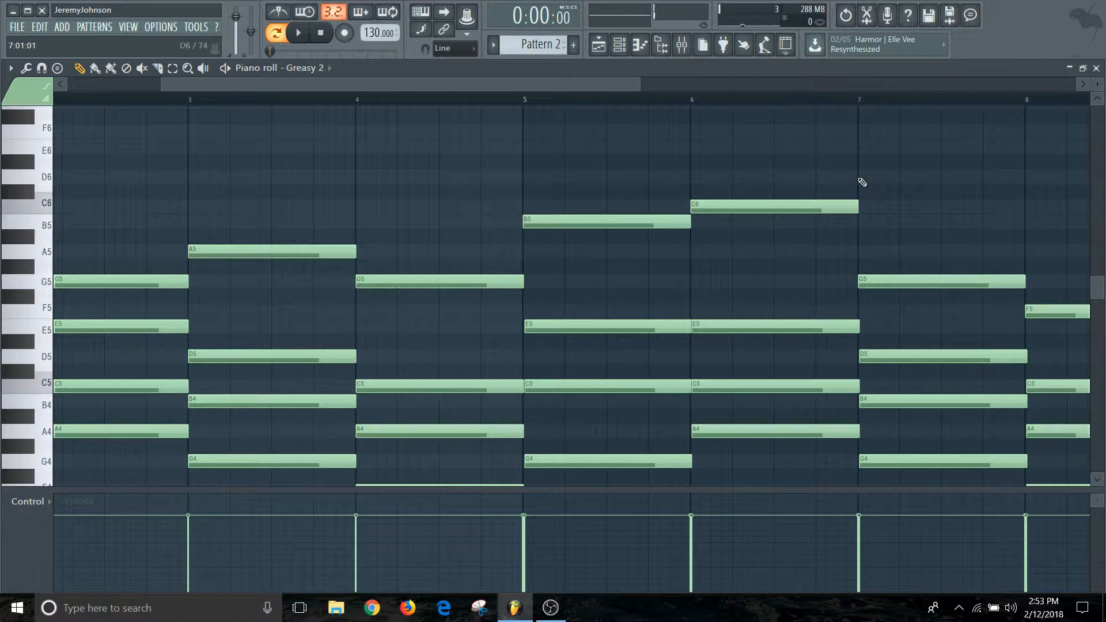
pyautogui.click(861, 177)
pyautogui.hscroll(2, 739, 117)
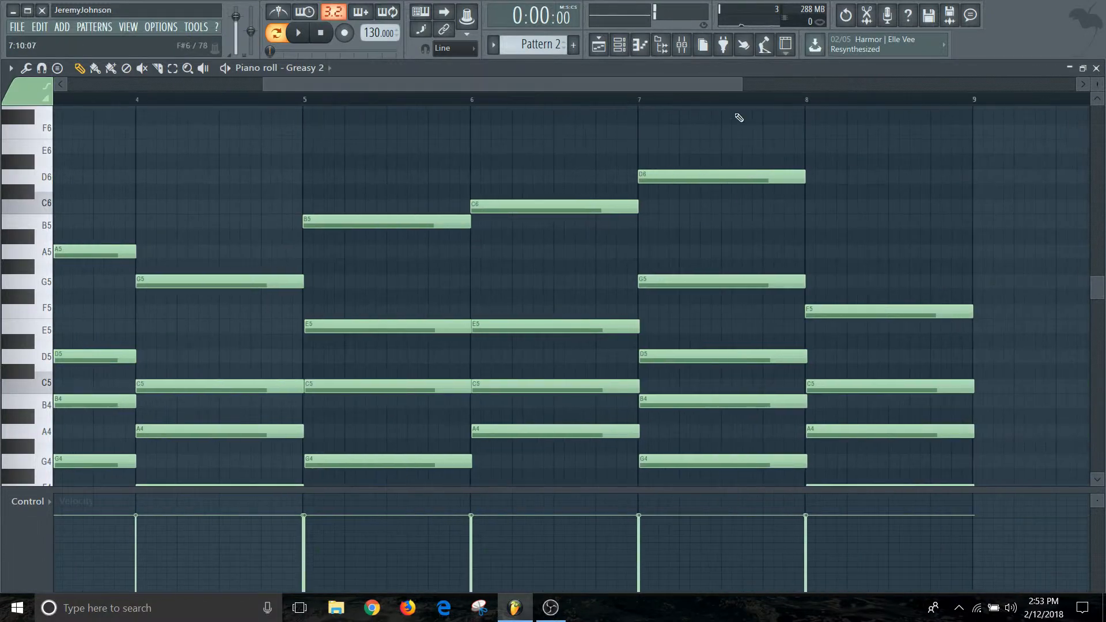
pyautogui.click(817, 209)
# Play back the eight-bar chord progression with its top notes, and close the piano roll.
pyautogui.press('space')
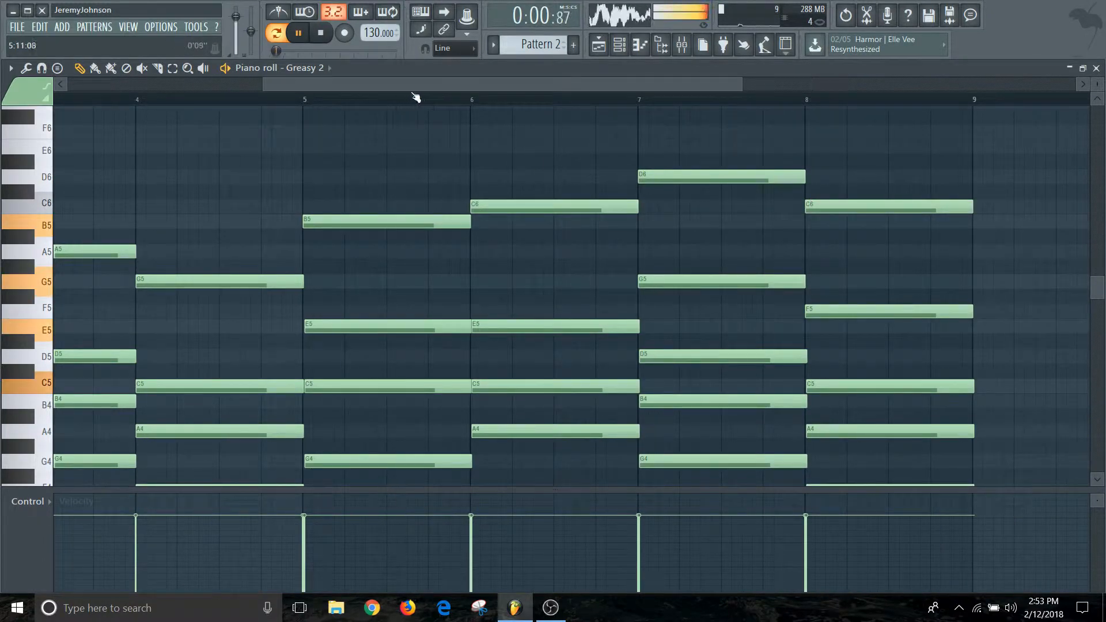
pyautogui.moveTo(415, 86); pyautogui.dragTo(282, 85)
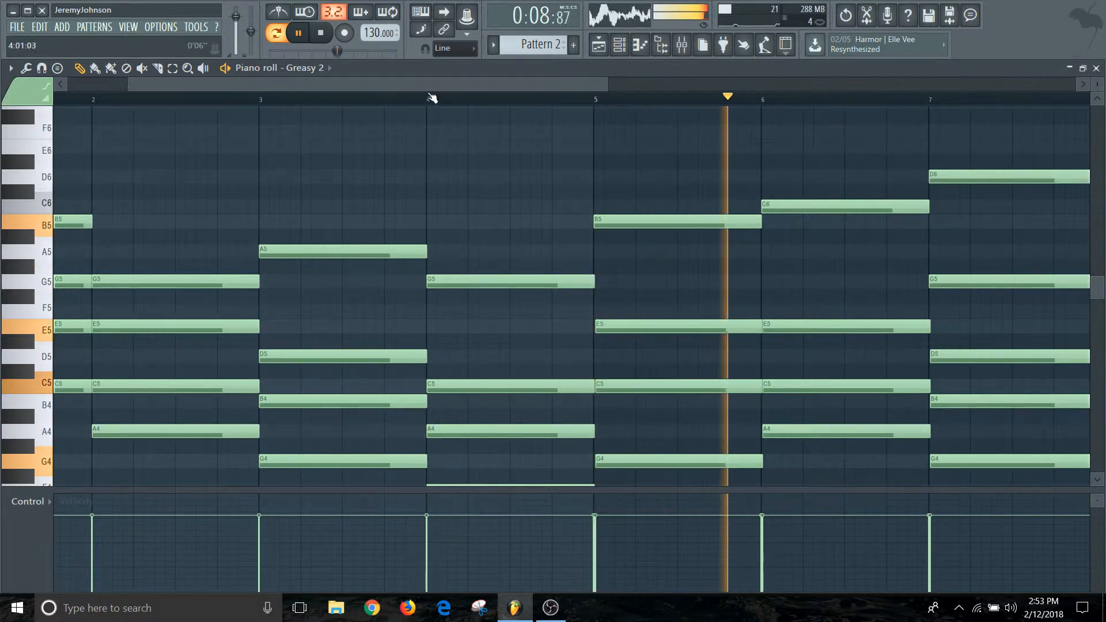
pyautogui.moveTo(438, 86); pyautogui.dragTo(662, 100)
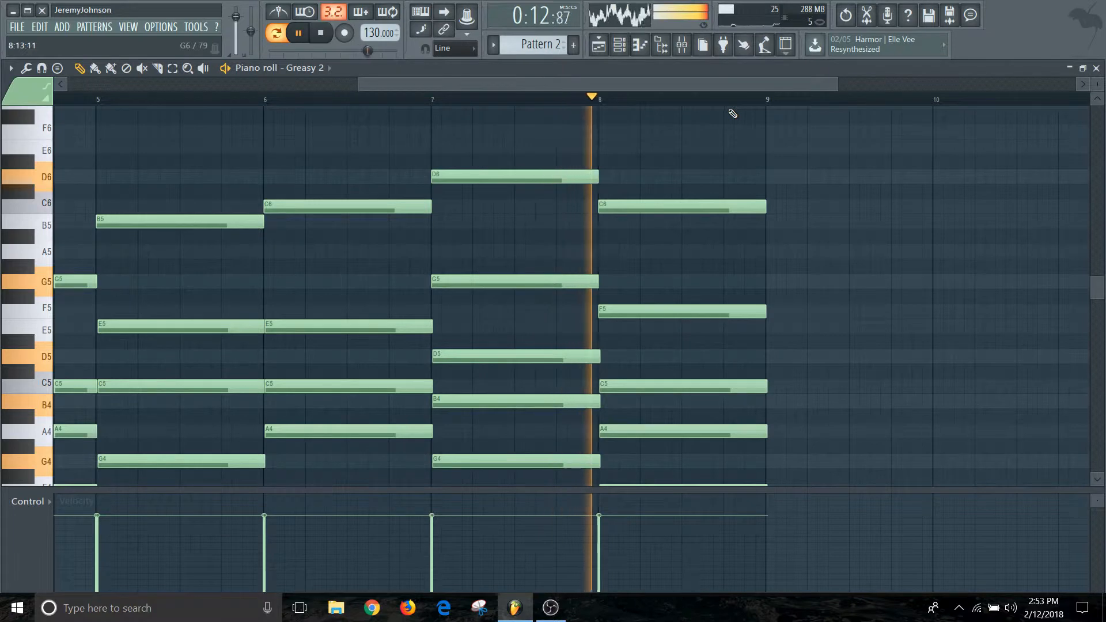
pyautogui.press('space')
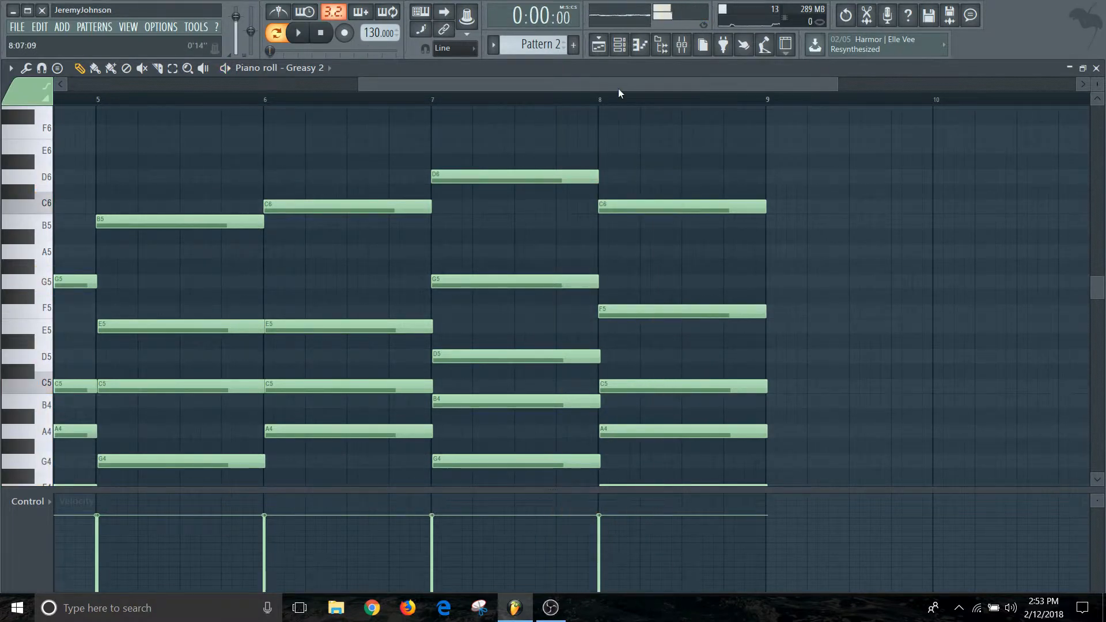
pyautogui.click(1097, 68)
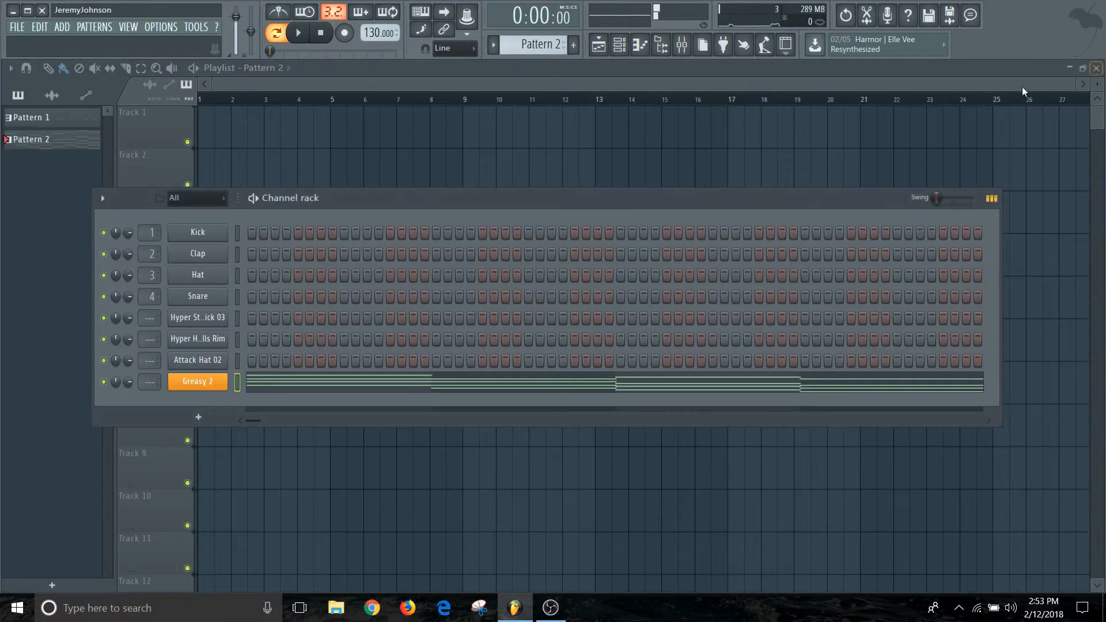
# Add a 3x Osc instrument channel to the channel rack and close its plugin window.
pyautogui.click(195, 419)
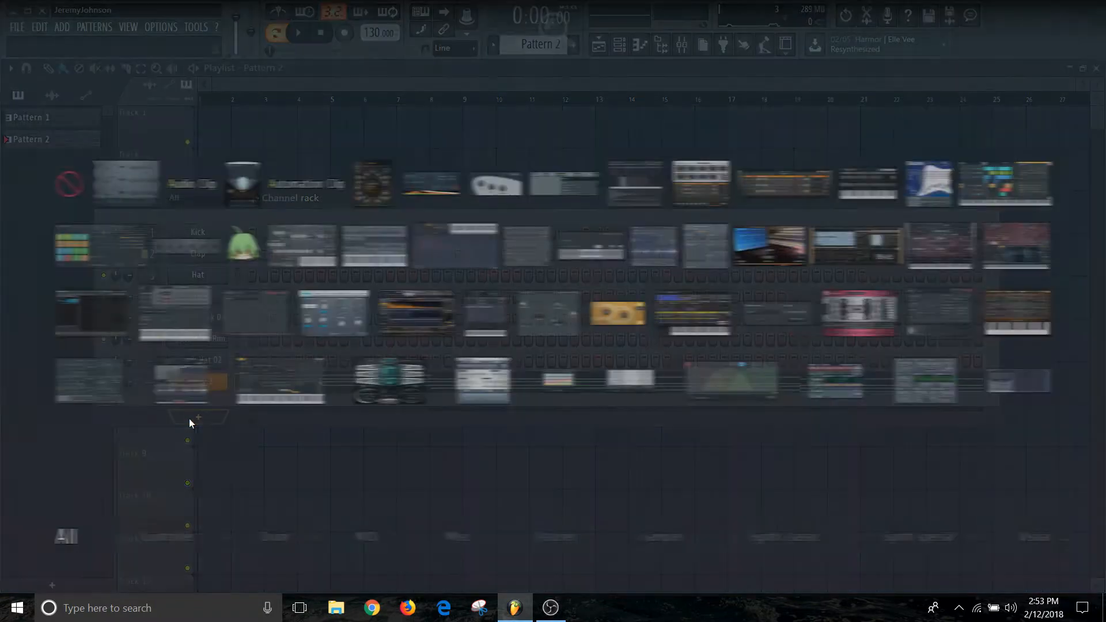
pyautogui.click(189, 419)
pyautogui.click(189, 419)
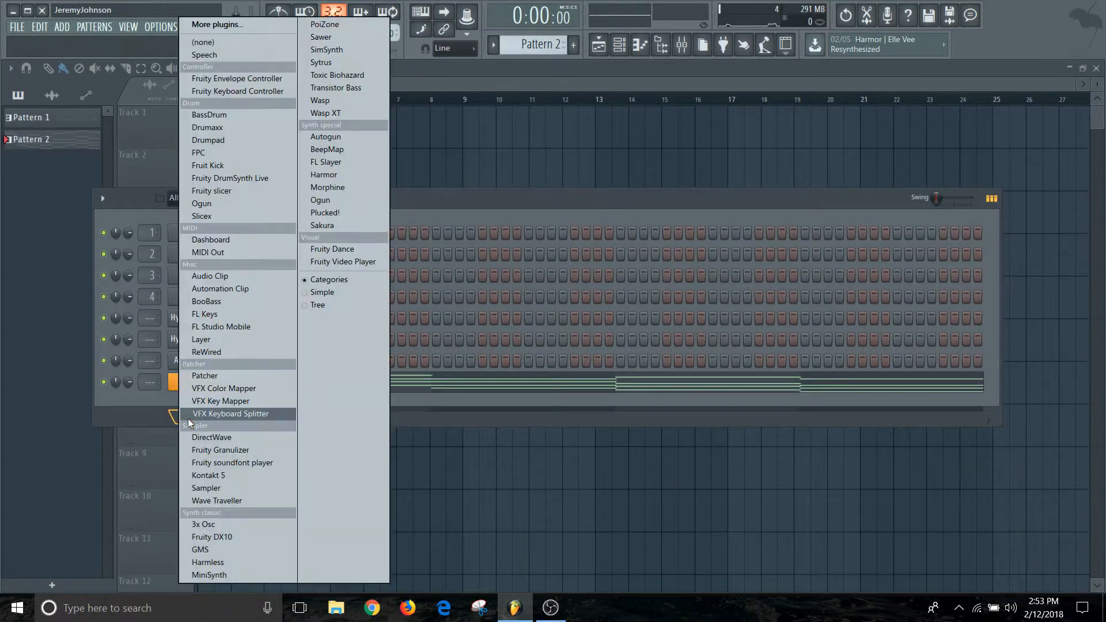
pyautogui.click(208, 523)
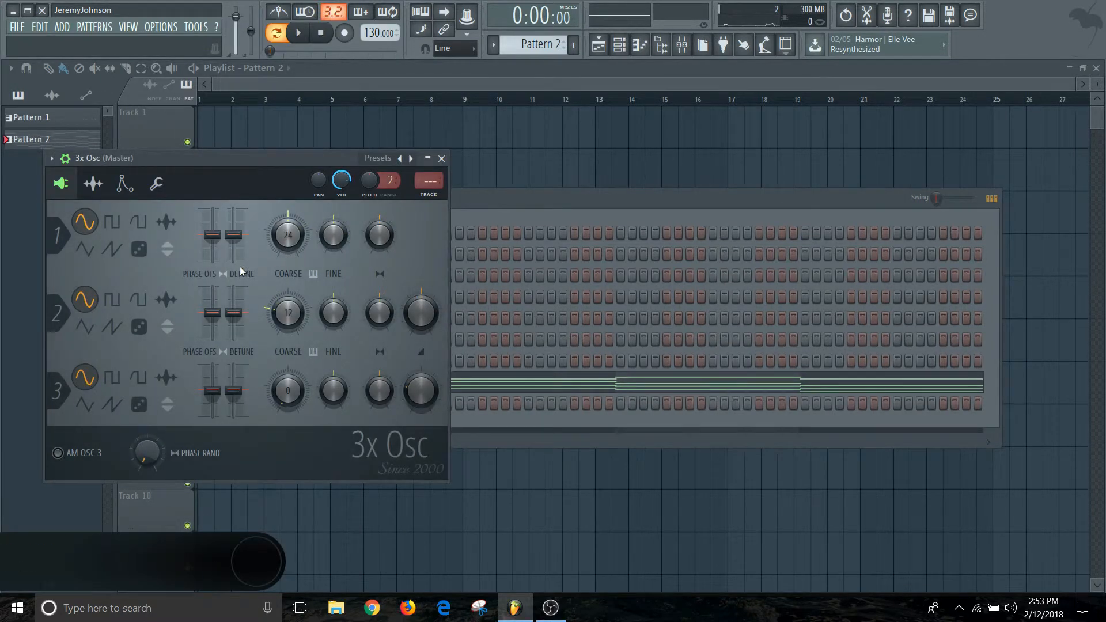
pyautogui.click(441, 158)
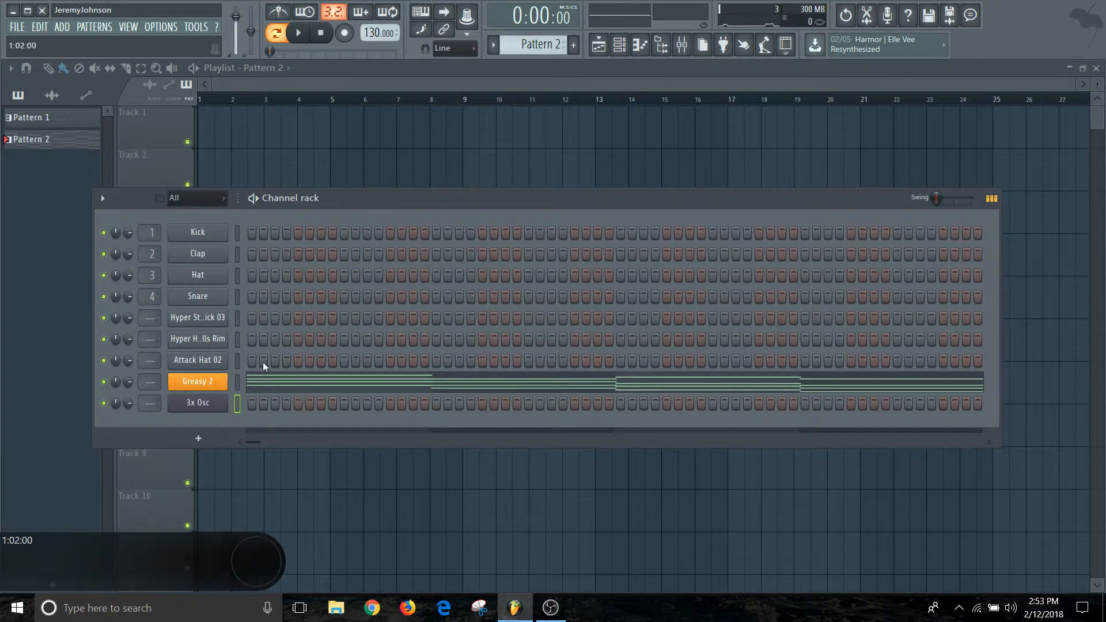
pyautogui.click(197, 407)
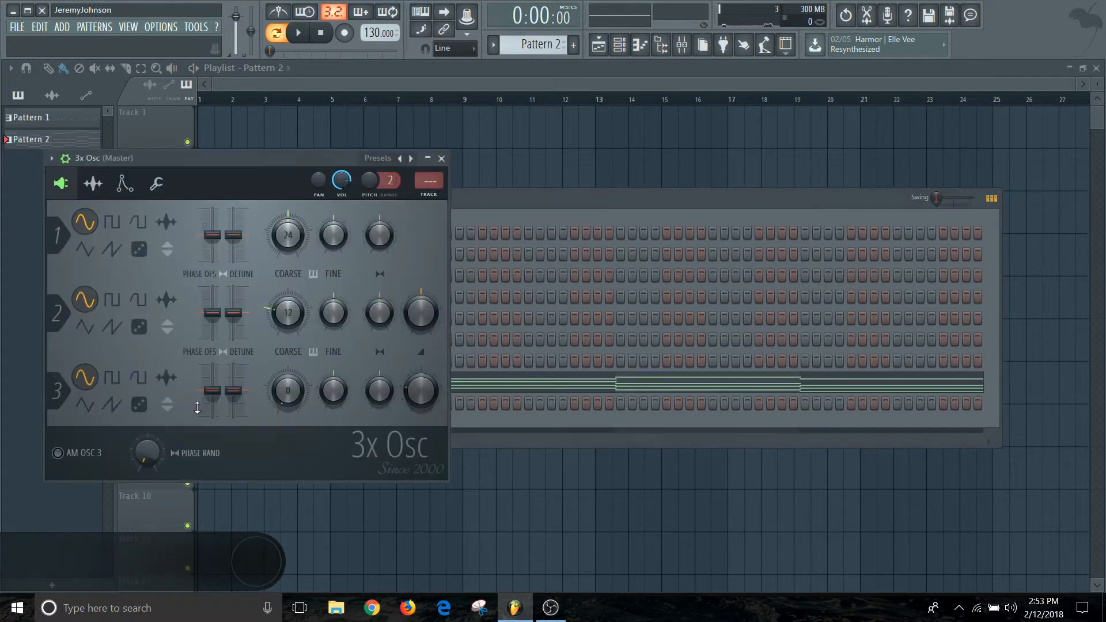
pyautogui.click(442, 158)
# Open the 3x Osc channel's piano roll, audition C2 and C3, and place a one-bar C3 bass note in bar 1.
pyautogui.rightClick(196, 407)
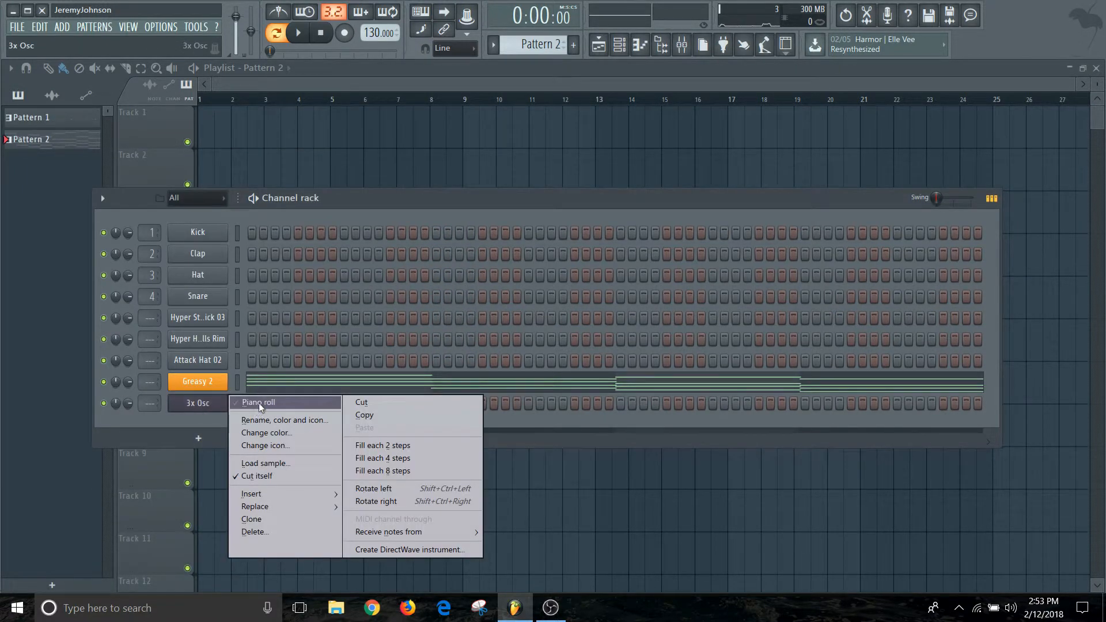
pyautogui.click(258, 403)
pyautogui.scroll(4, 127, 310)
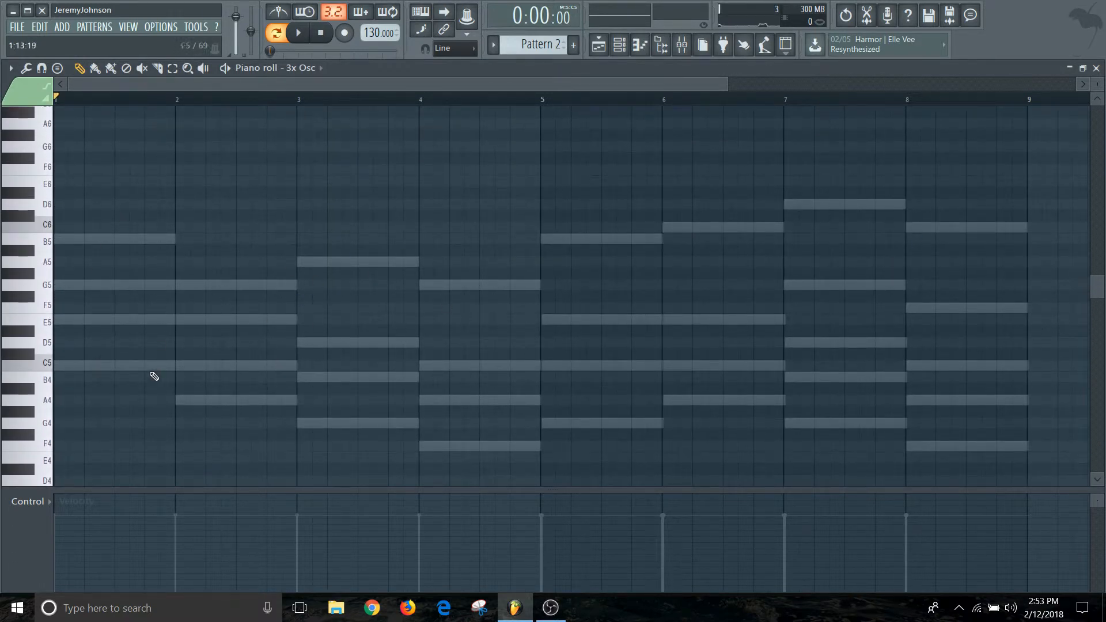
pyautogui.scroll(-4, 210, 321)
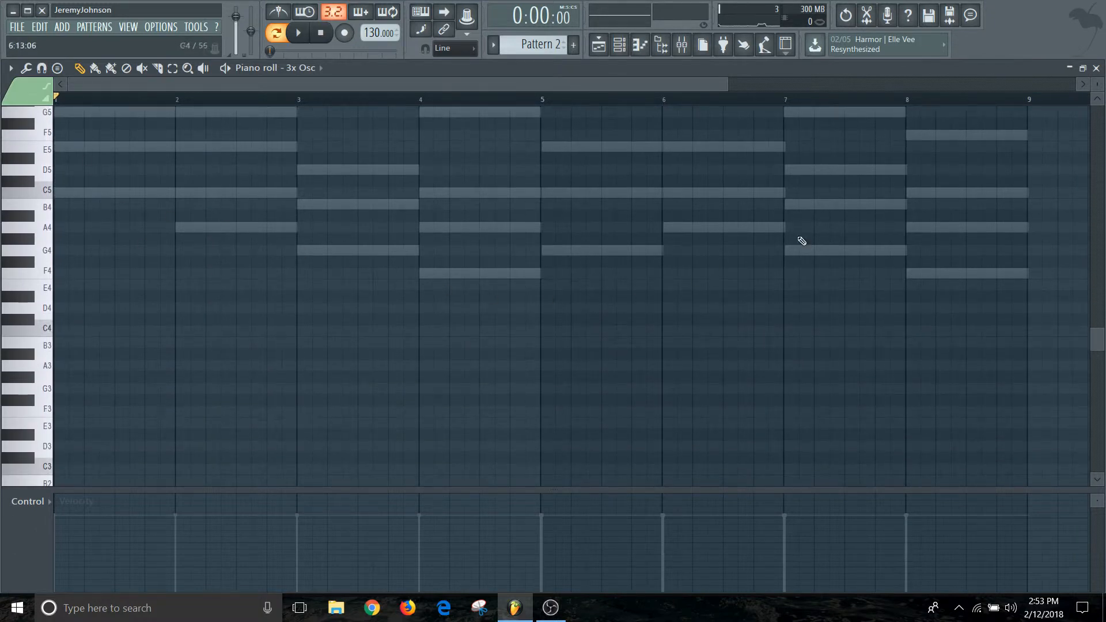
pyautogui.scroll(-3, 409, 219)
pyautogui.scroll(-1, 289, 248)
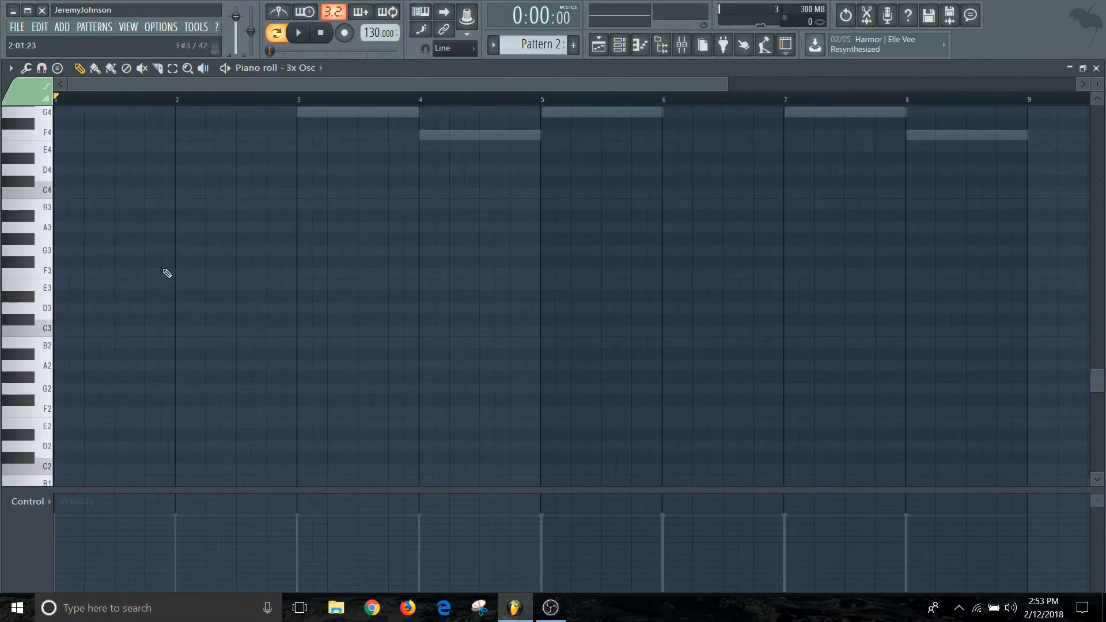
pyautogui.scroll(-3, 45, 369)
pyautogui.click(45, 360)
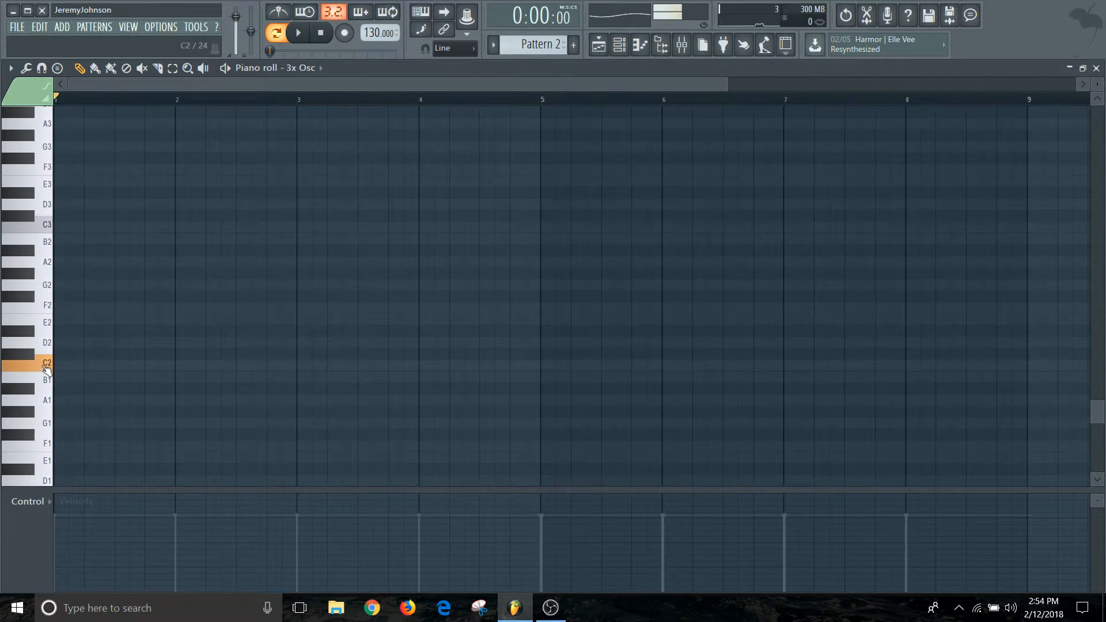
pyautogui.click(46, 225)
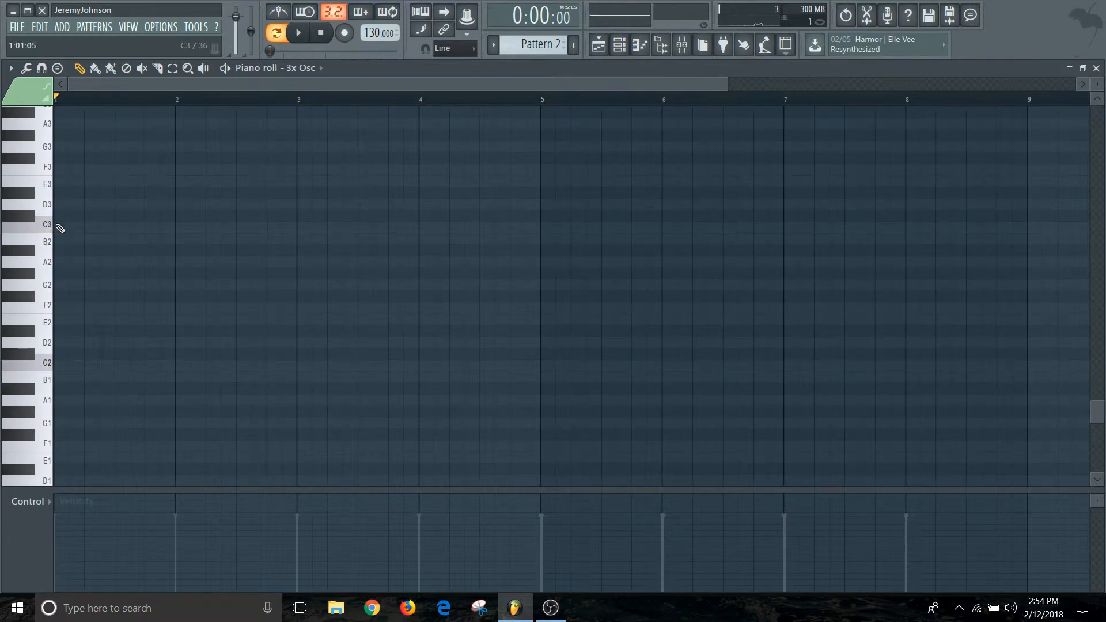
pyautogui.click(59, 226)
# Add one-bar bass notes A2 in bar 2, G2 in bar 3 and F2 in bar 4, following the chord roots.
pyautogui.scroll(7, 151, 216)
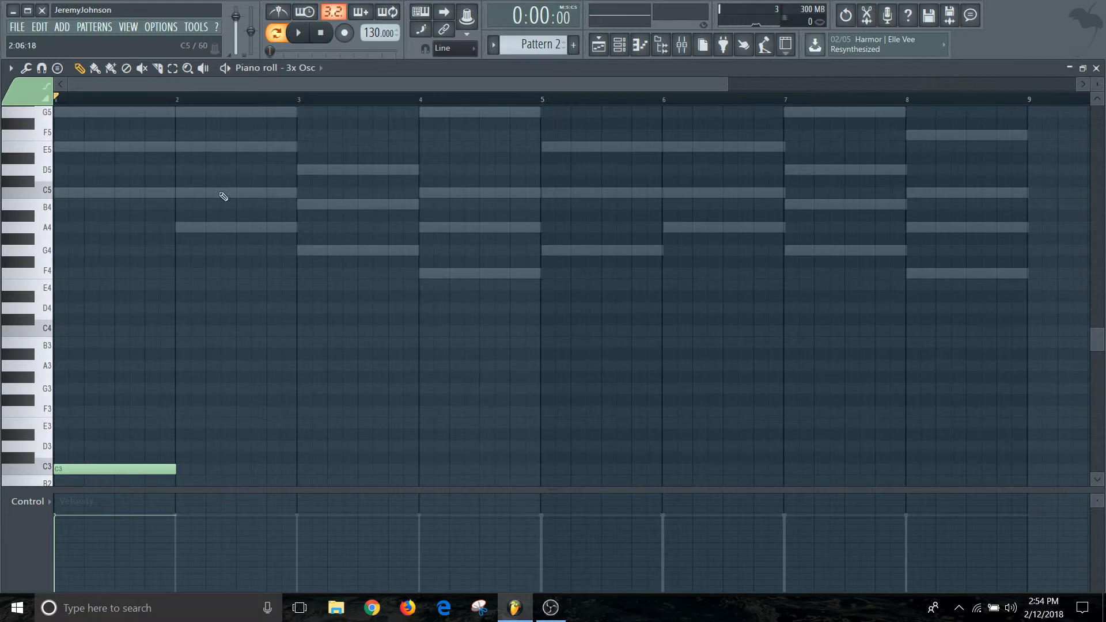
pyautogui.scroll(-3, 154, 329)
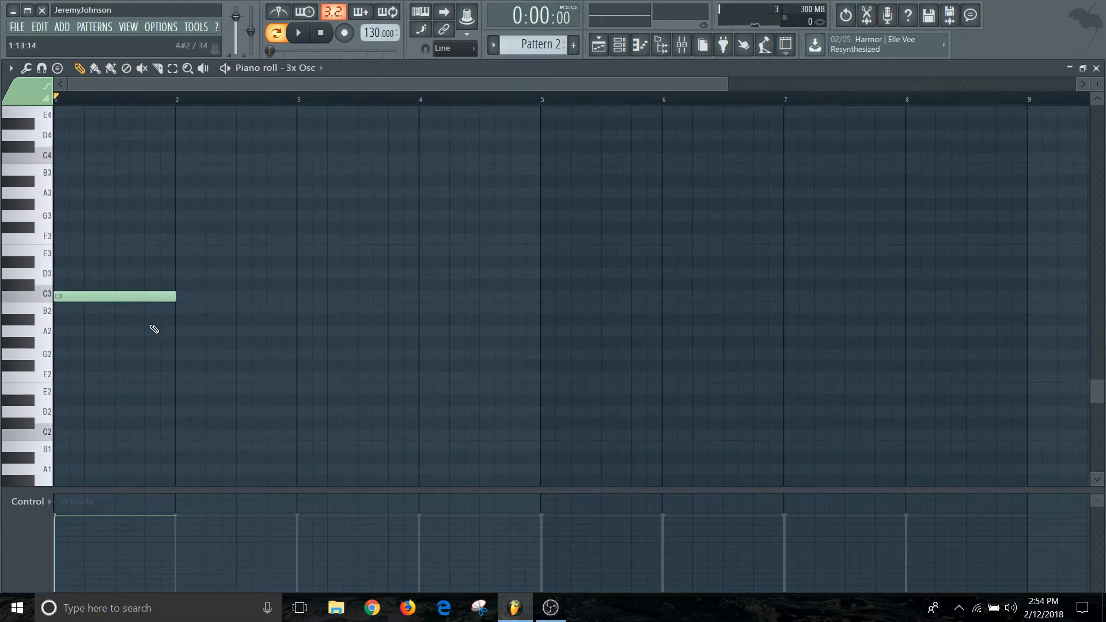
pyautogui.click(184, 334)
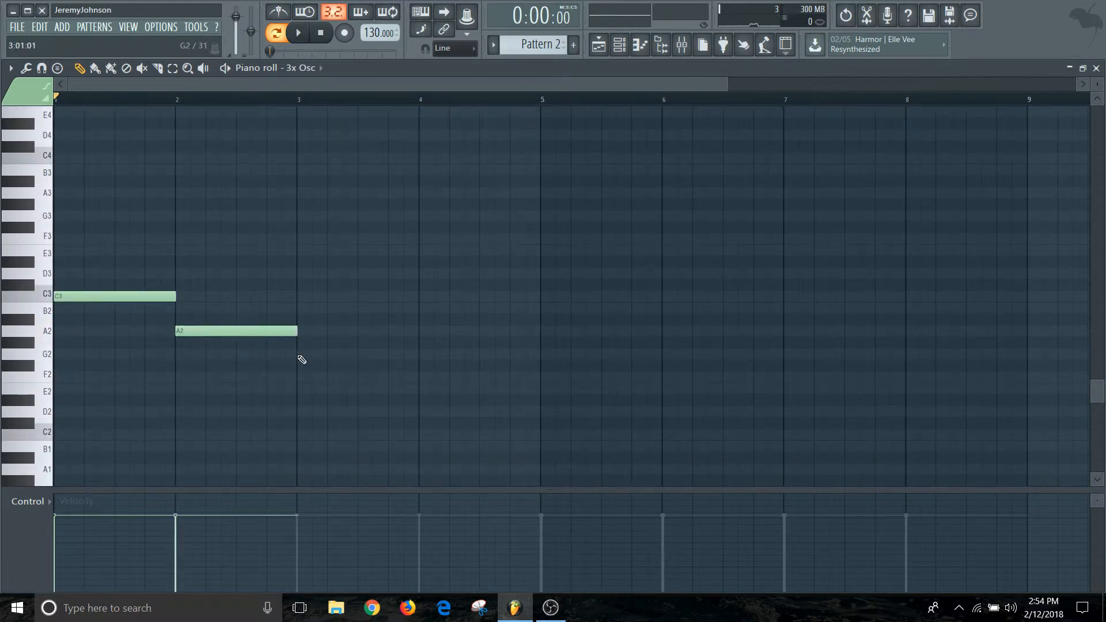
pyautogui.click(300, 357)
pyautogui.click(420, 378)
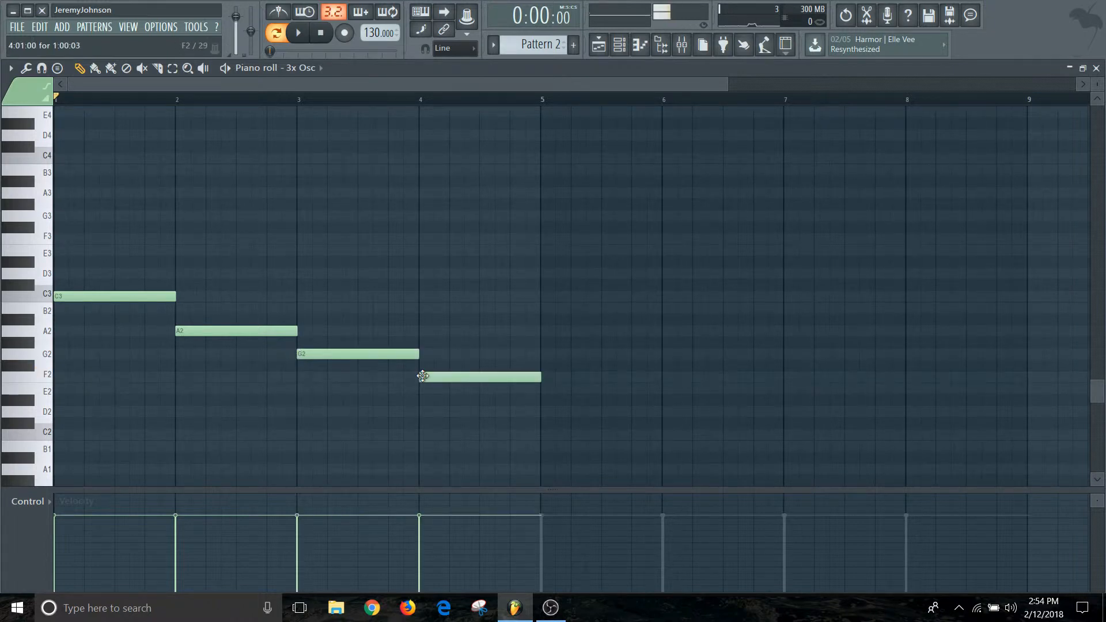
# Continue the bass line with one-bar notes C3 in bar 5, A3 in bar 6, G3 in bar 7 and F3 in bar 8.
pyautogui.click(544, 296)
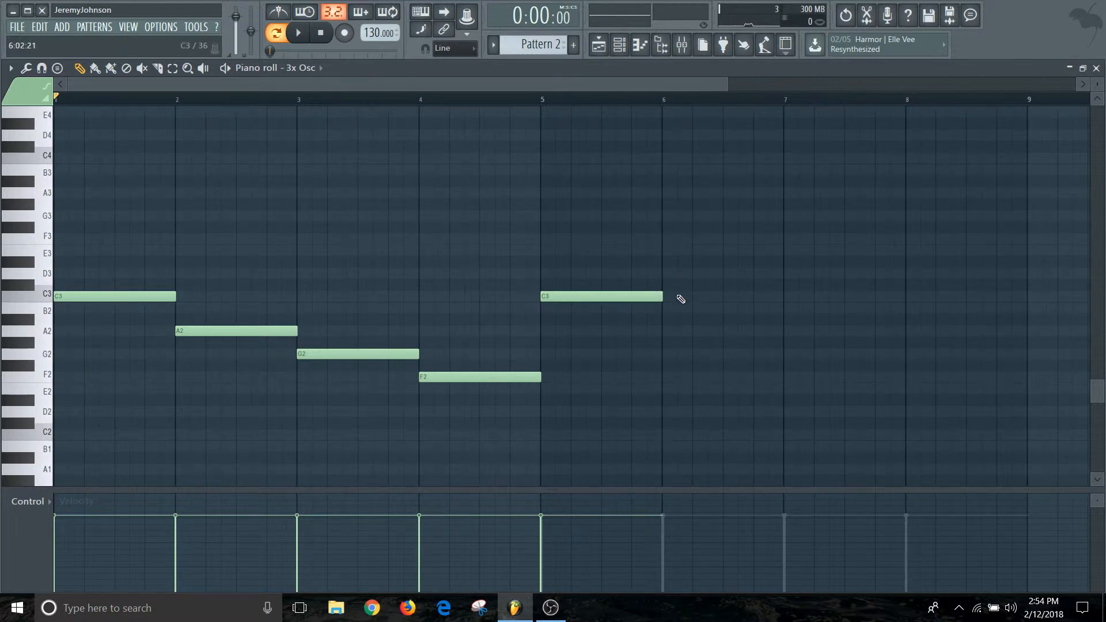
pyautogui.click(673, 193)
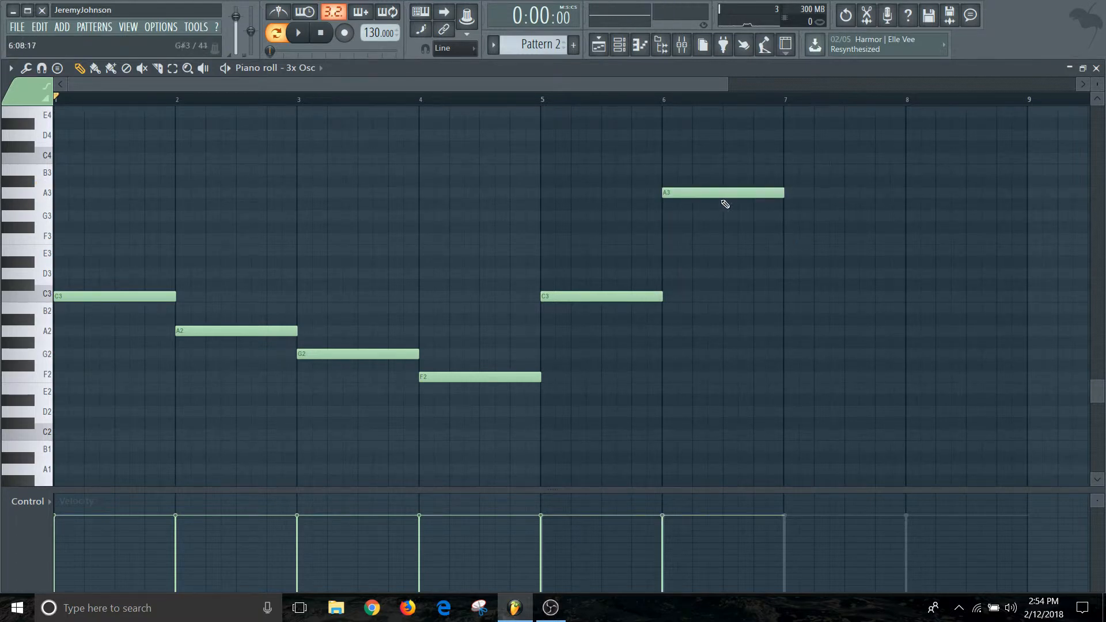
pyautogui.click(792, 216)
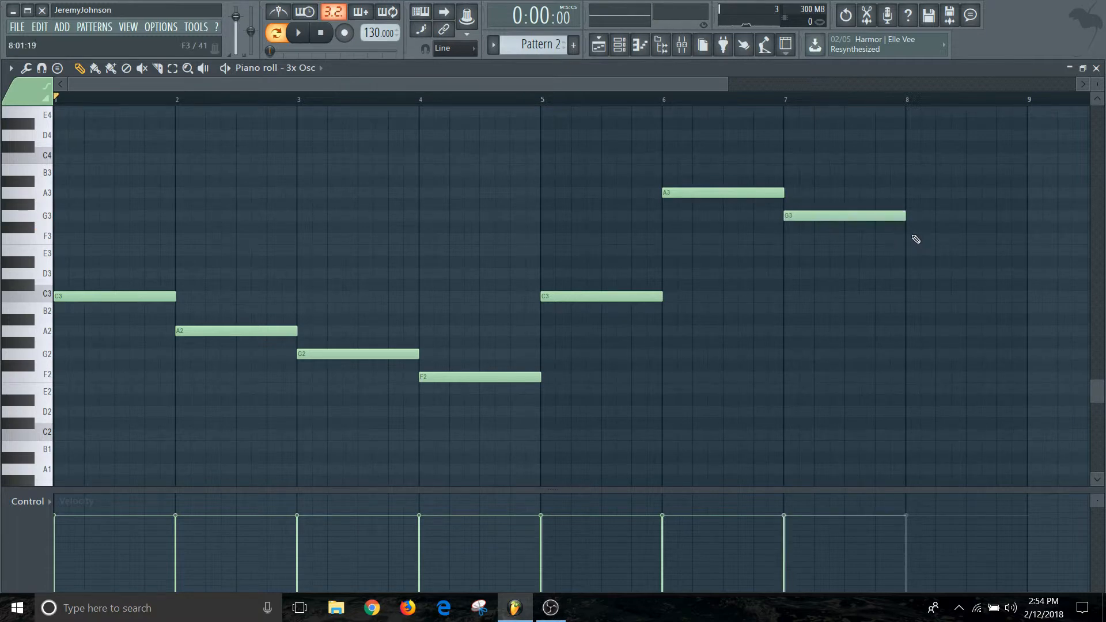
pyautogui.click(916, 239)
# Play back the bass line together with the chords, and close the 3x Osc piano roll.
pyautogui.scroll(3, 790, 247)
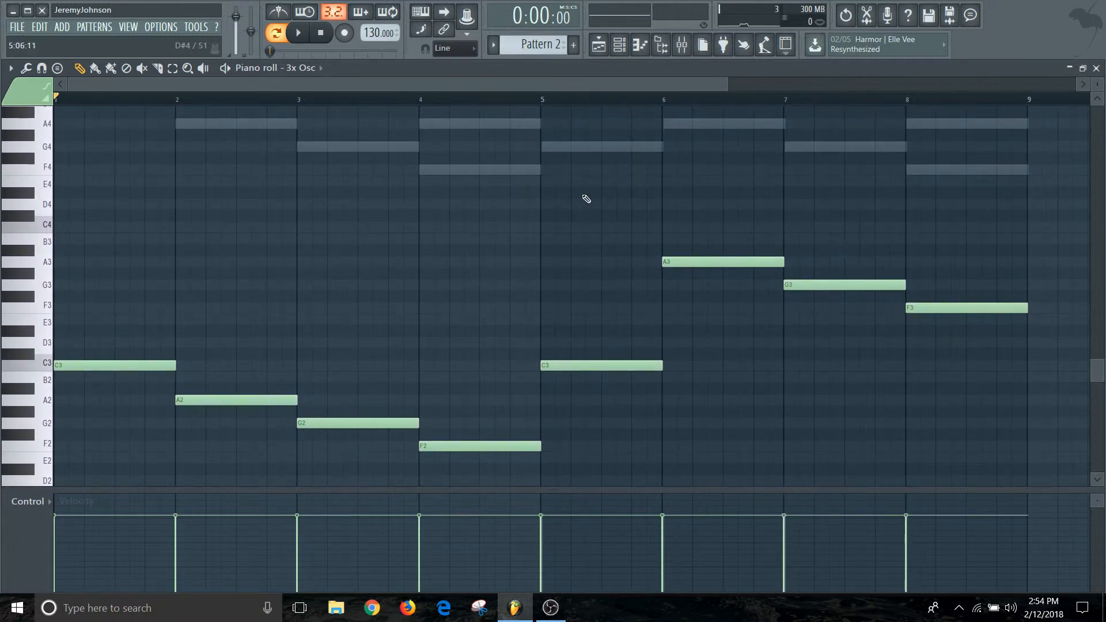
pyautogui.press('space')
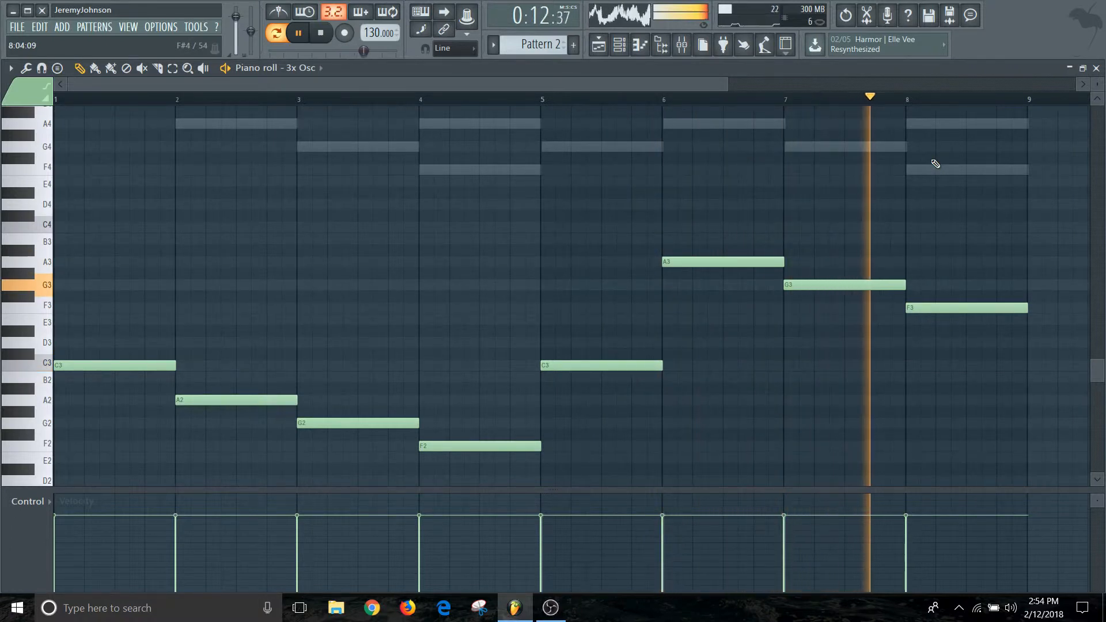
pyautogui.press('space')
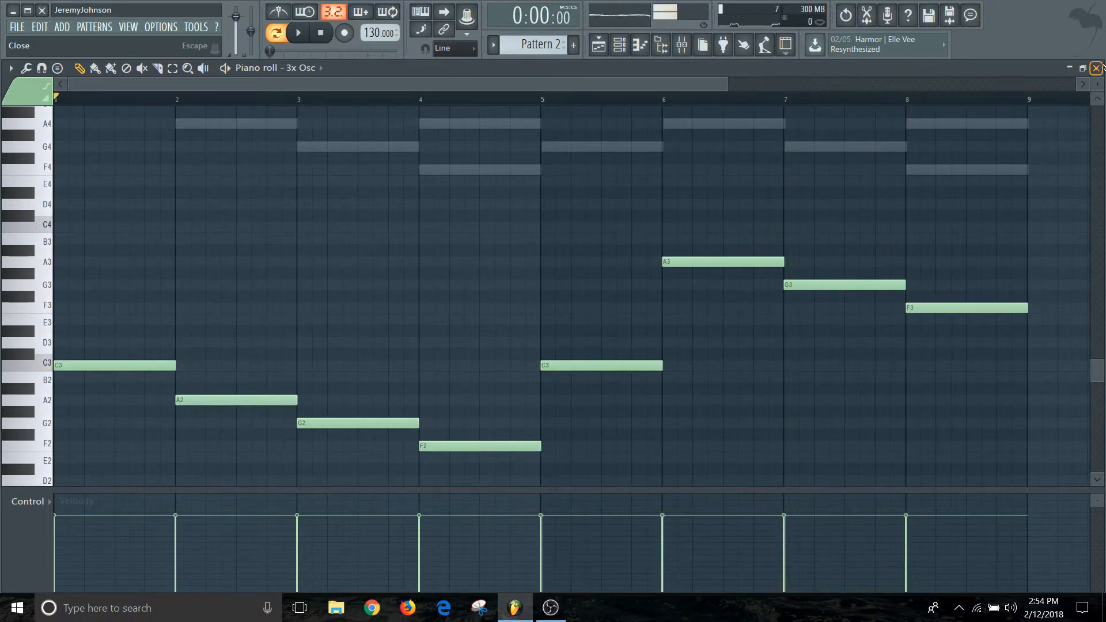
pyautogui.click(1097, 68)
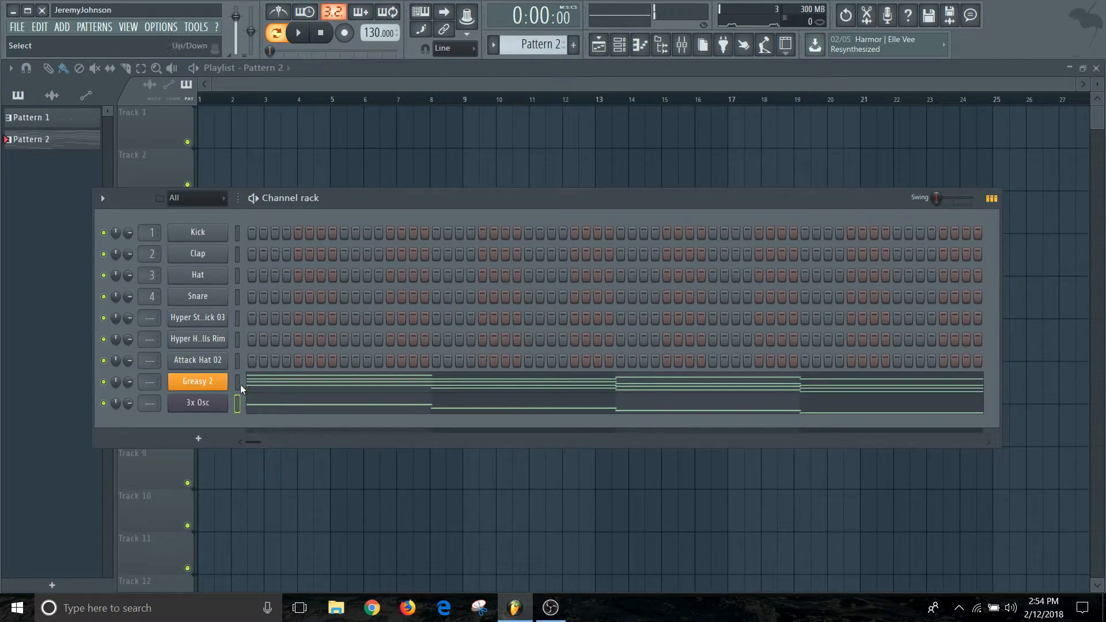
# Add a GMS synth channel to the channel rack and close its plugin window.
pyautogui.click(198, 440)
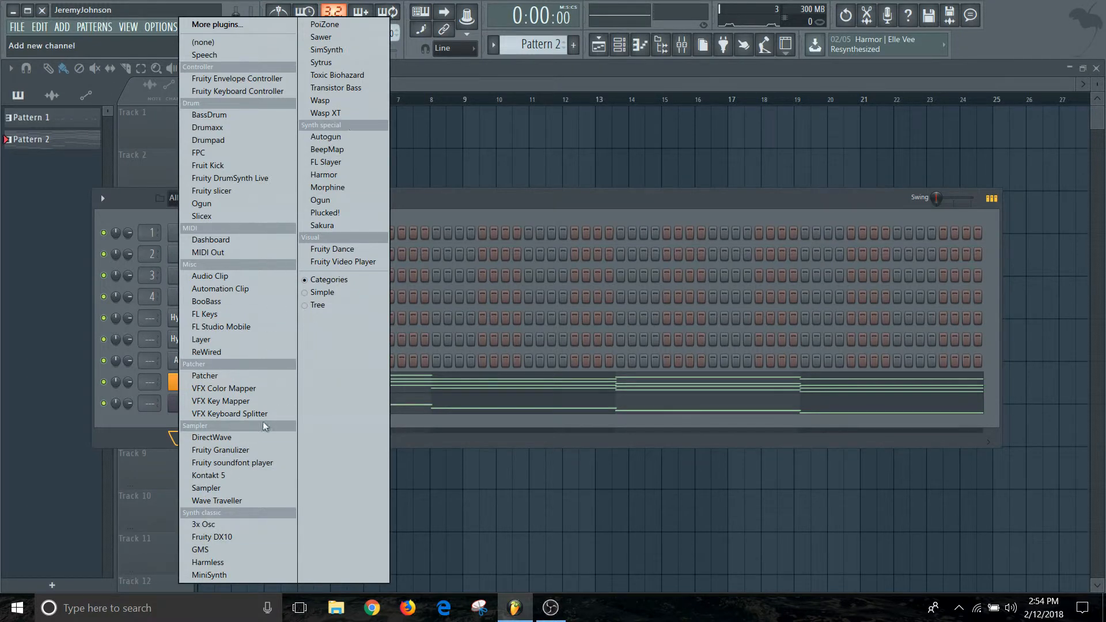
pyautogui.click(205, 552)
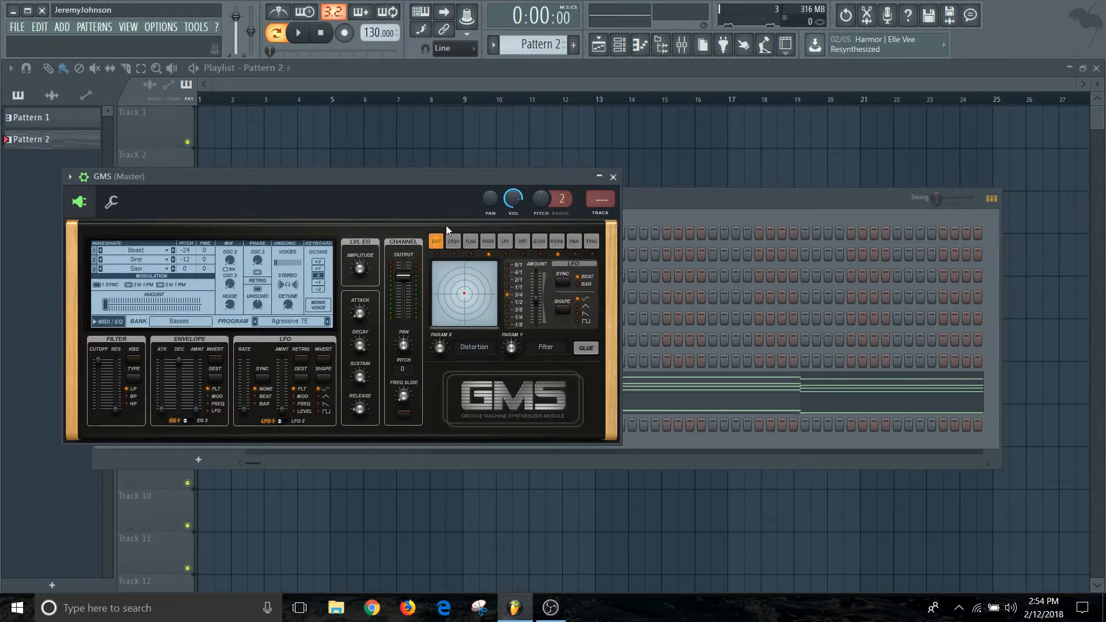
pyautogui.click(154, 261)
pyautogui.click(197, 249)
pyautogui.click(614, 177)
# In the GMS channel's piano roll, place one-bar notes C5, A4, G4 and F4 in bars 1 to 4.
pyautogui.rightClick(192, 424)
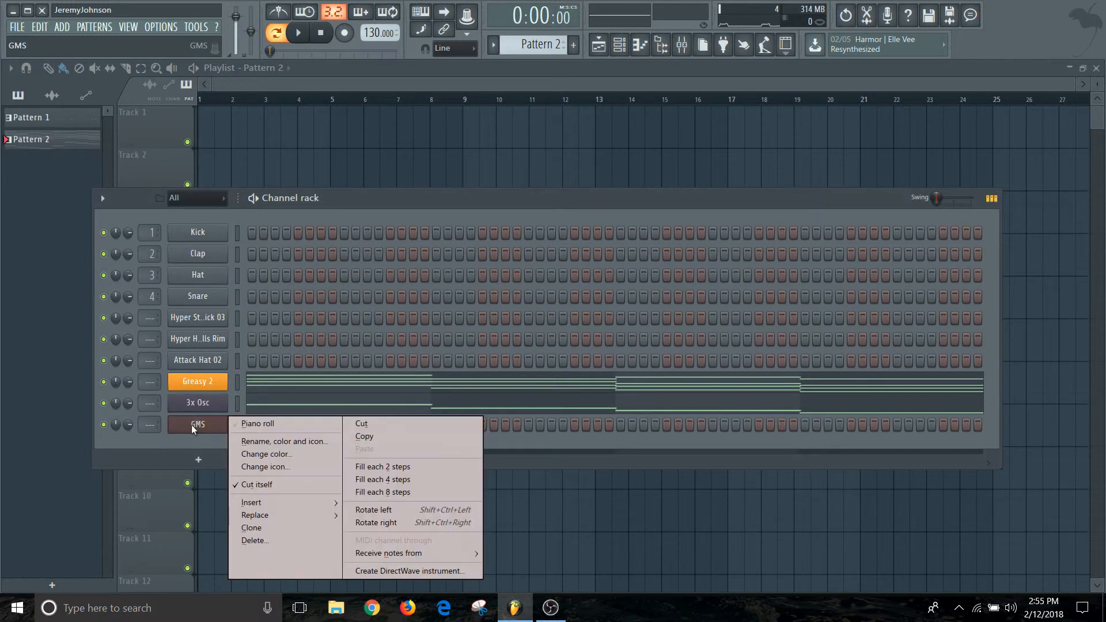
pyautogui.click(274, 424)
pyautogui.scroll(-3, 167, 338)
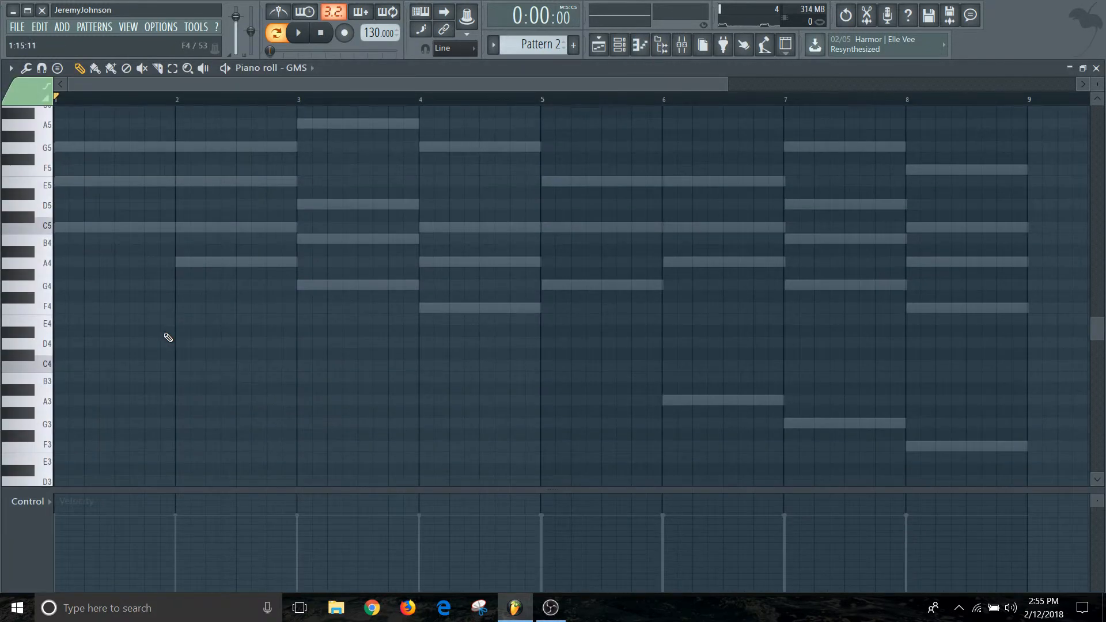
pyautogui.click(64, 193)
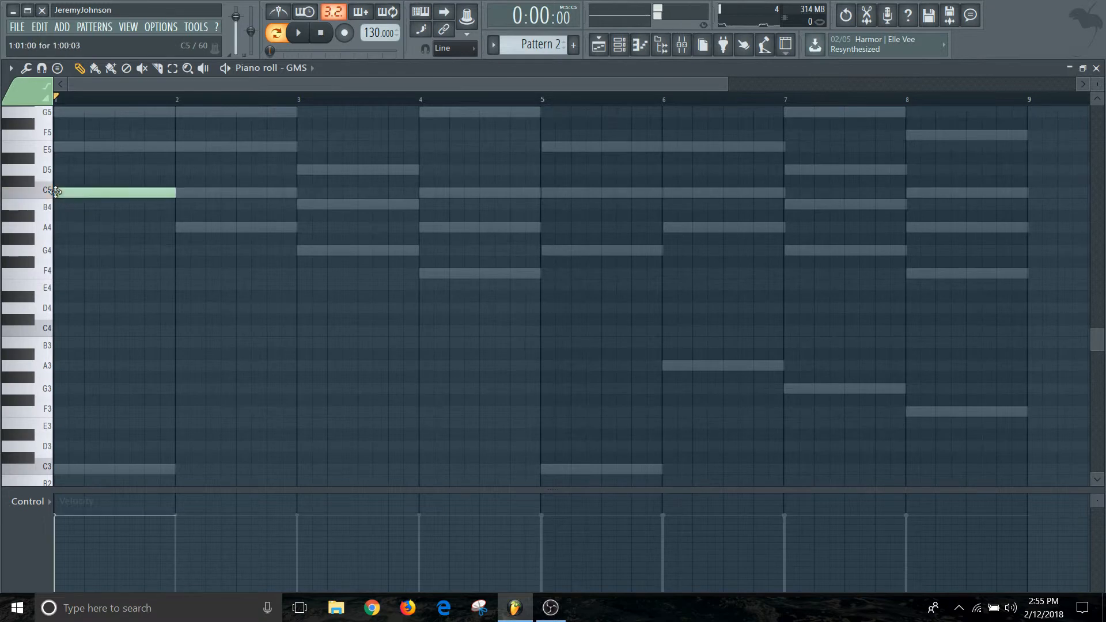
pyautogui.click(177, 226)
pyautogui.click(308, 252)
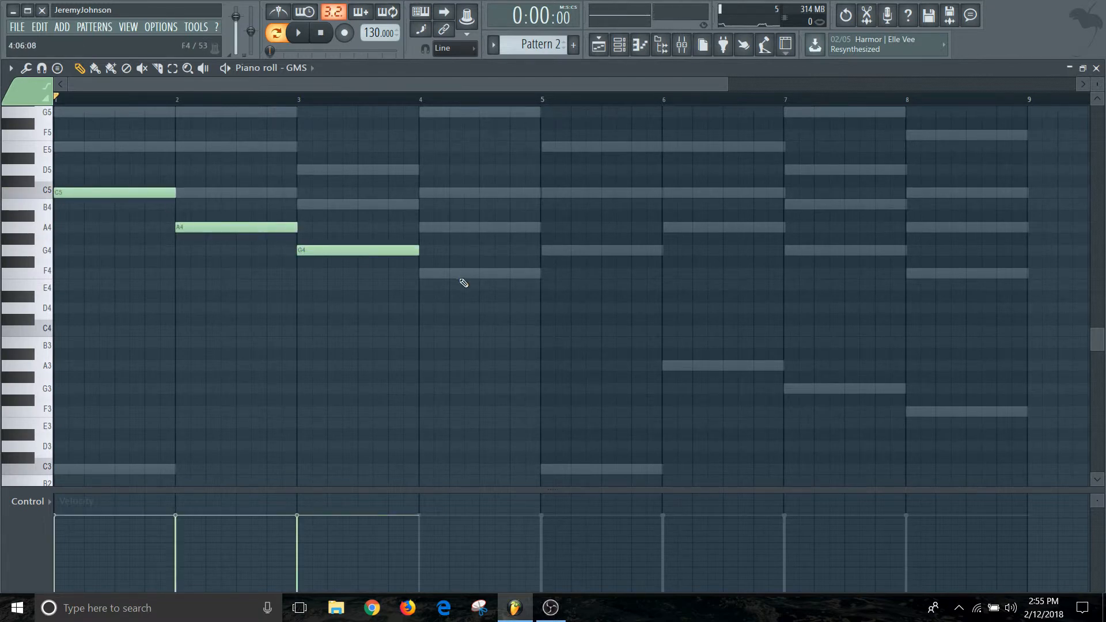
pyautogui.click(435, 278)
pyautogui.moveTo(477, 273); pyautogui.dragTo(462, 276)
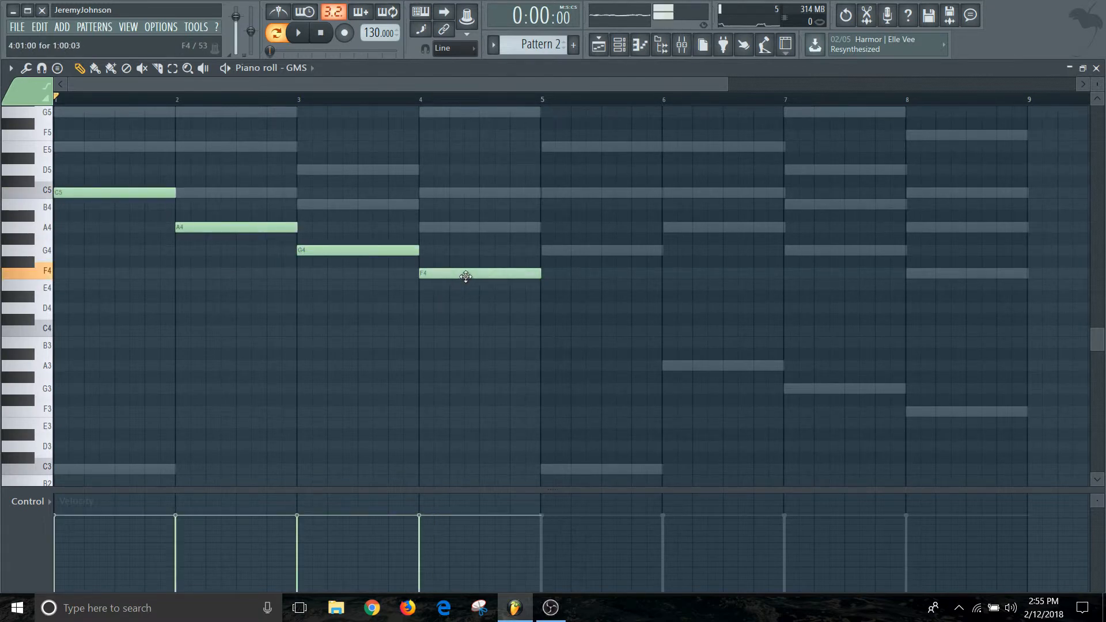
# Continue the GMS line with one-bar notes G4 in bar 5, A4 in bar 6, G4 in bar 7 and F4 in bar 8.
pyautogui.click(557, 253)
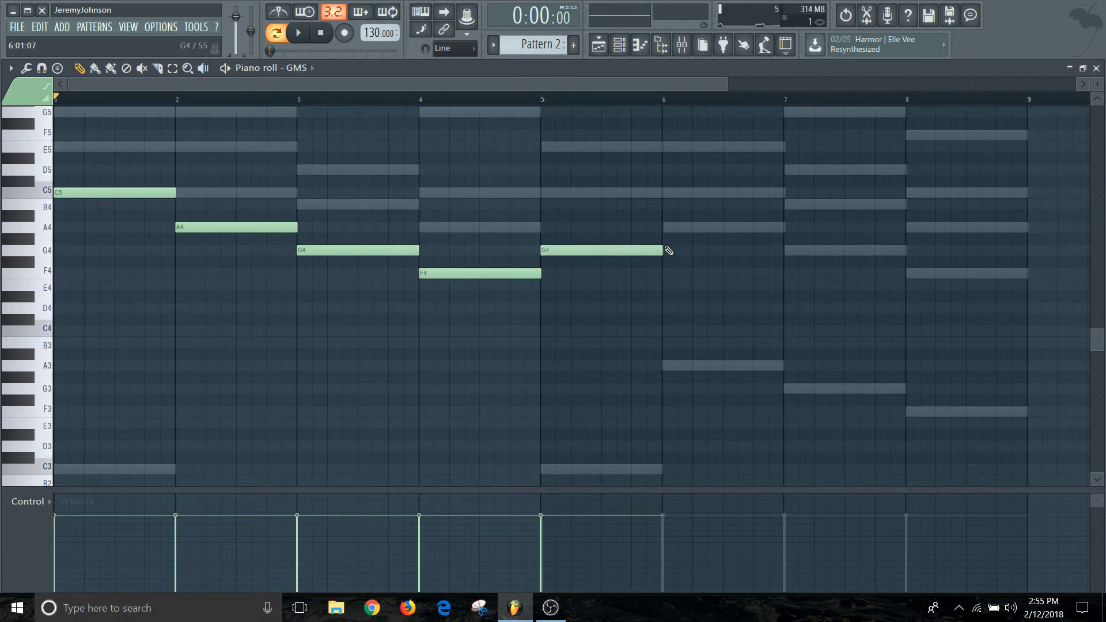
pyautogui.click(671, 229)
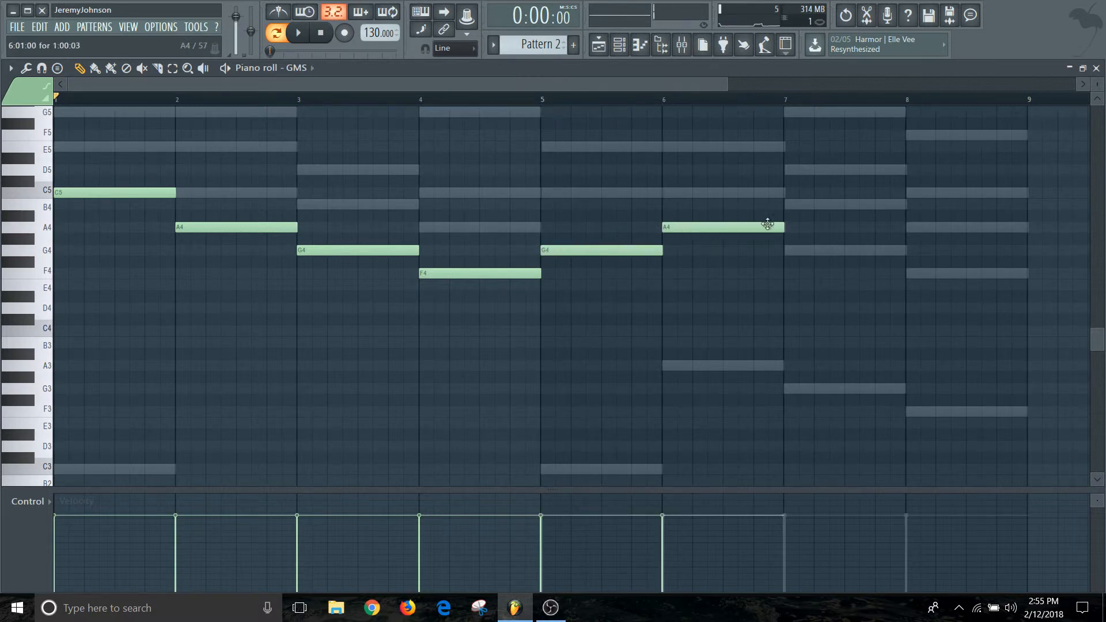
pyautogui.click(796, 251)
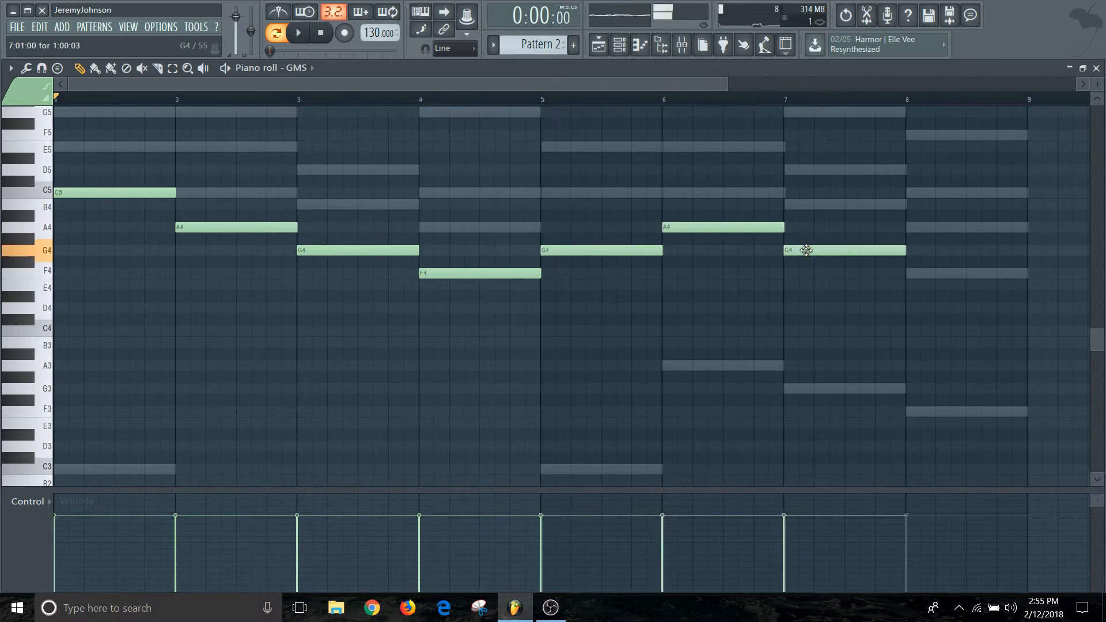
pyautogui.click(913, 275)
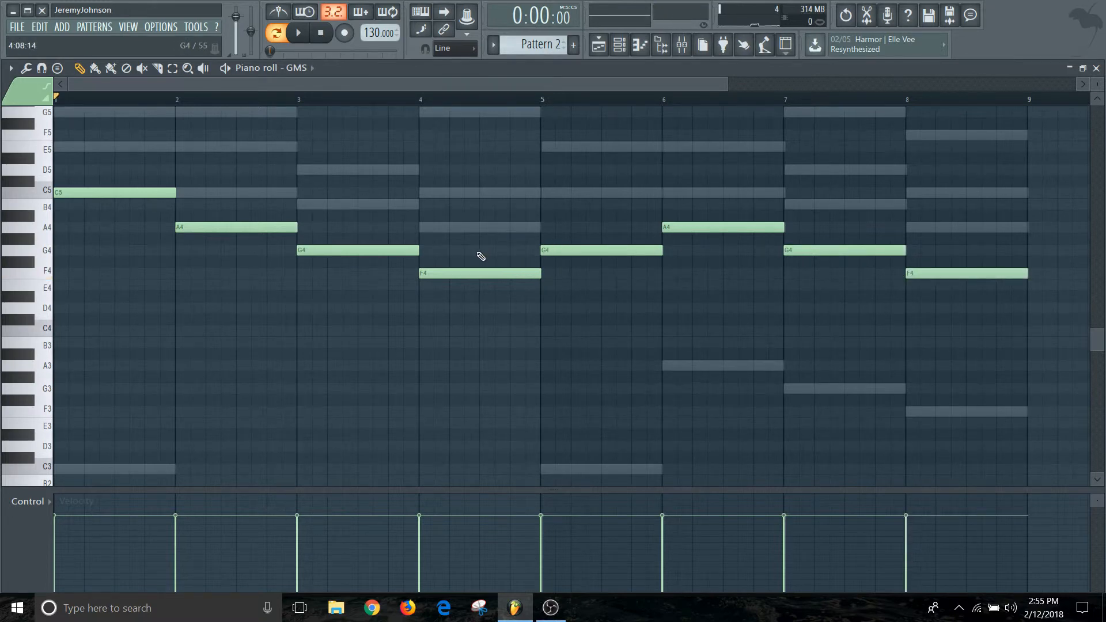
# Play back the GMS line with the chords and bass, close its piano roll and stop playback.
pyautogui.scroll(2, 481, 256)
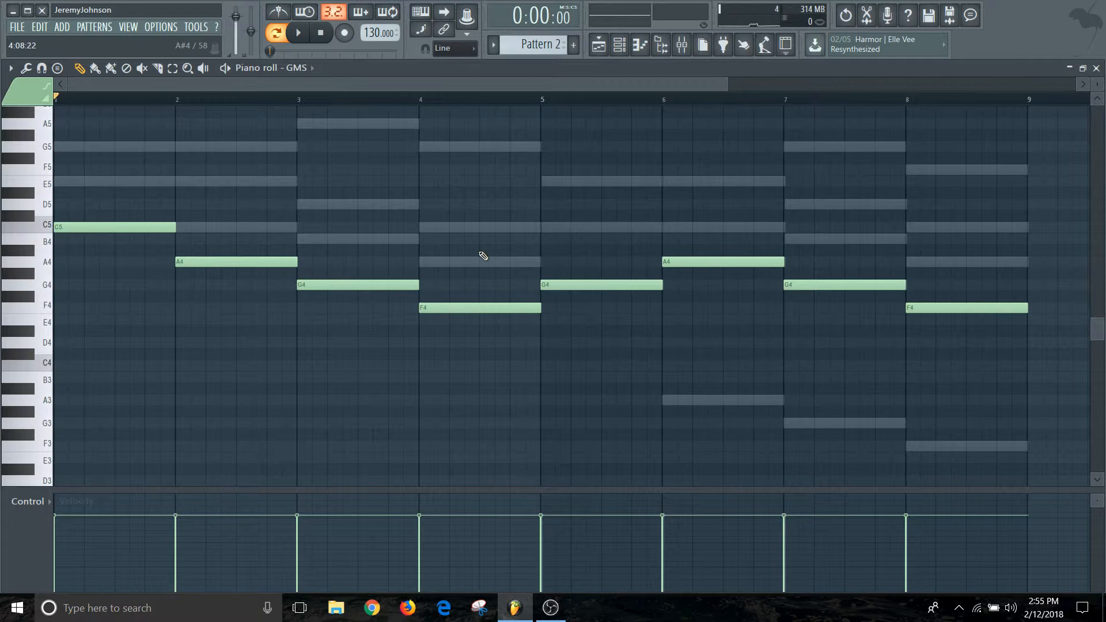
pyautogui.press('space')
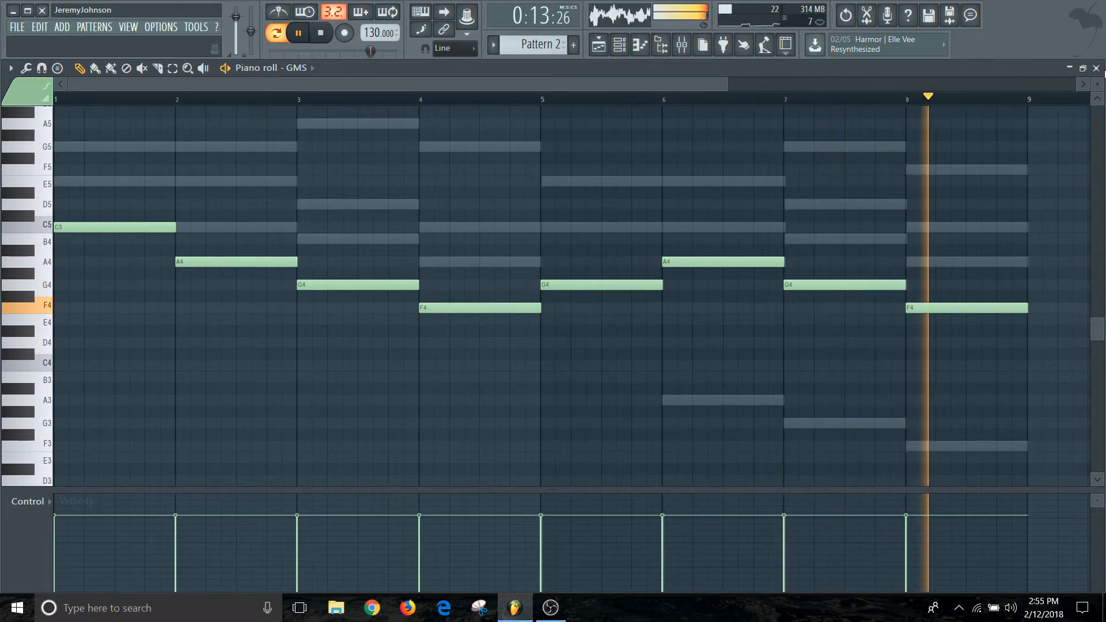
pyautogui.click(1096, 68)
pyautogui.press('space')
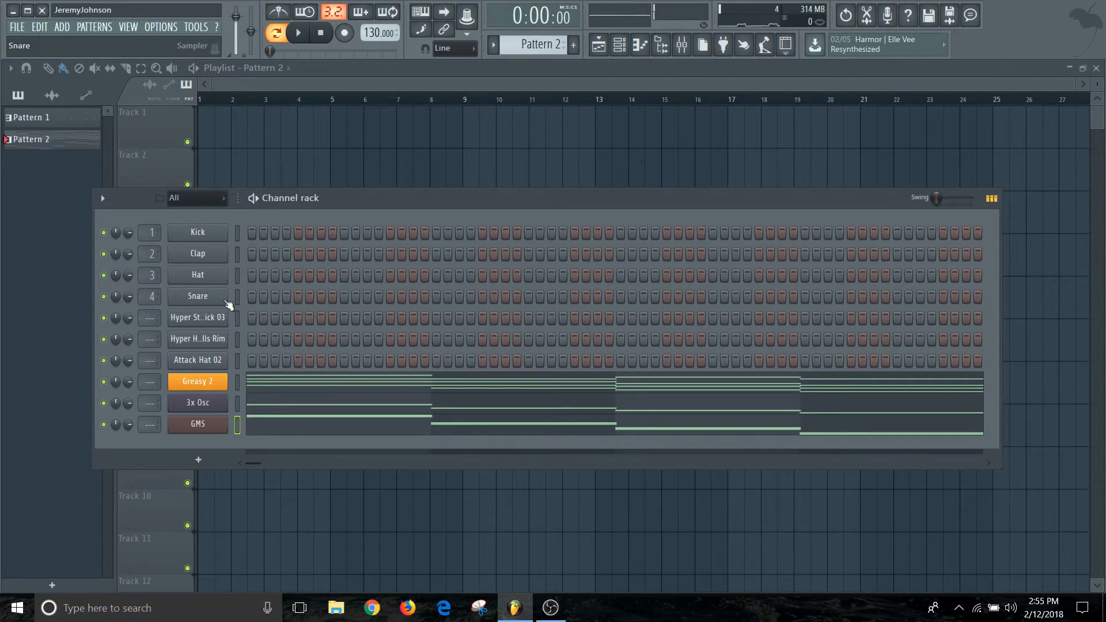
# Delete the default Kick, Clap, Hat and Snare channels from the channel rack.
pyautogui.click(236, 233)
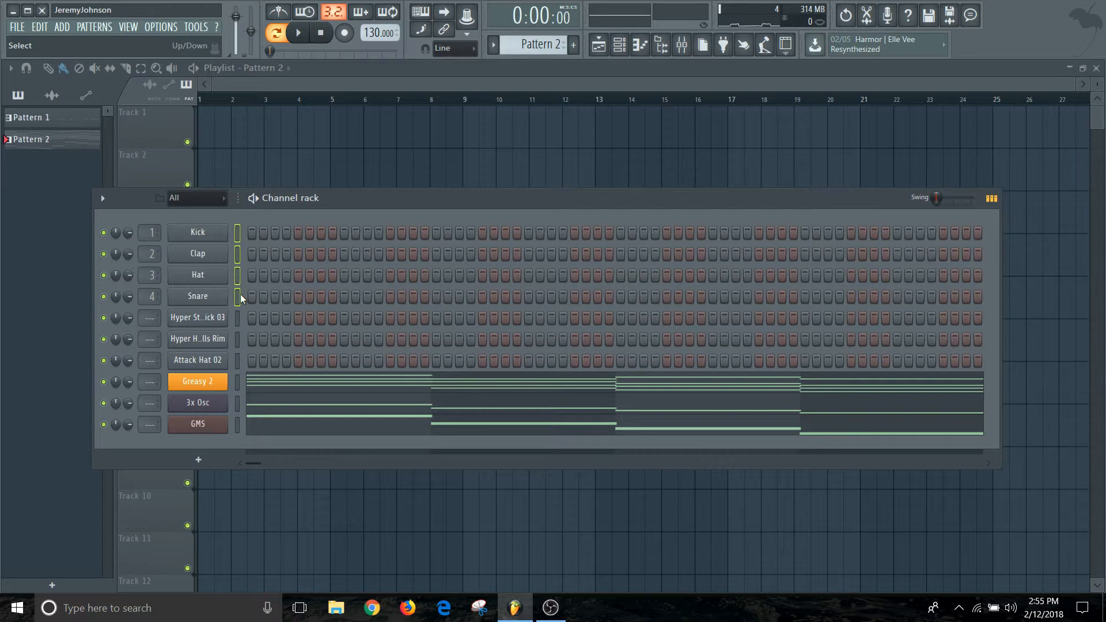
pyautogui.hotkey('alt', 'Delete')
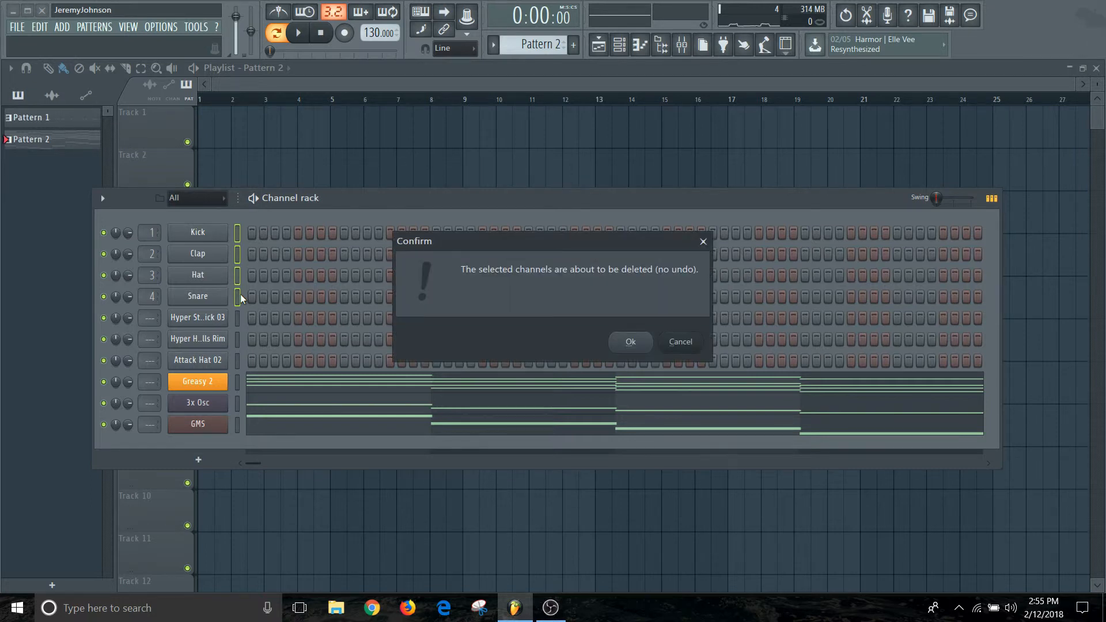
pyautogui.press('Return')
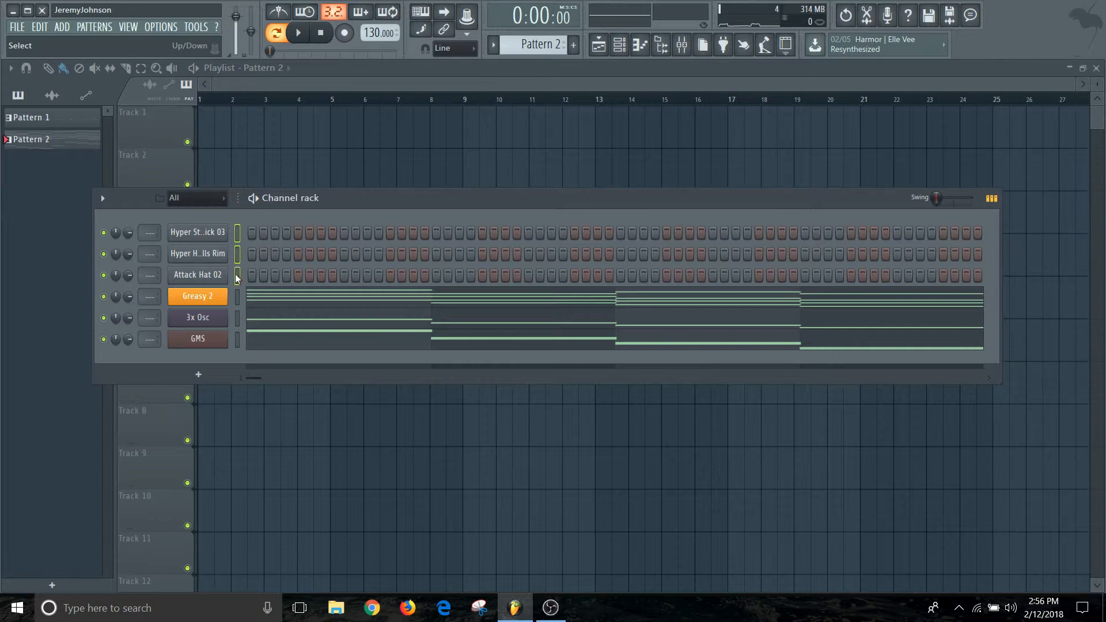
# Group the selected Hyper StadiumHop Kick, Hyper HollywoodHills Rim and Attack Hat 02 channels under a filter named "Drums".
pyautogui.hotkey('alt', 'g')
pyautogui.write('Drums')
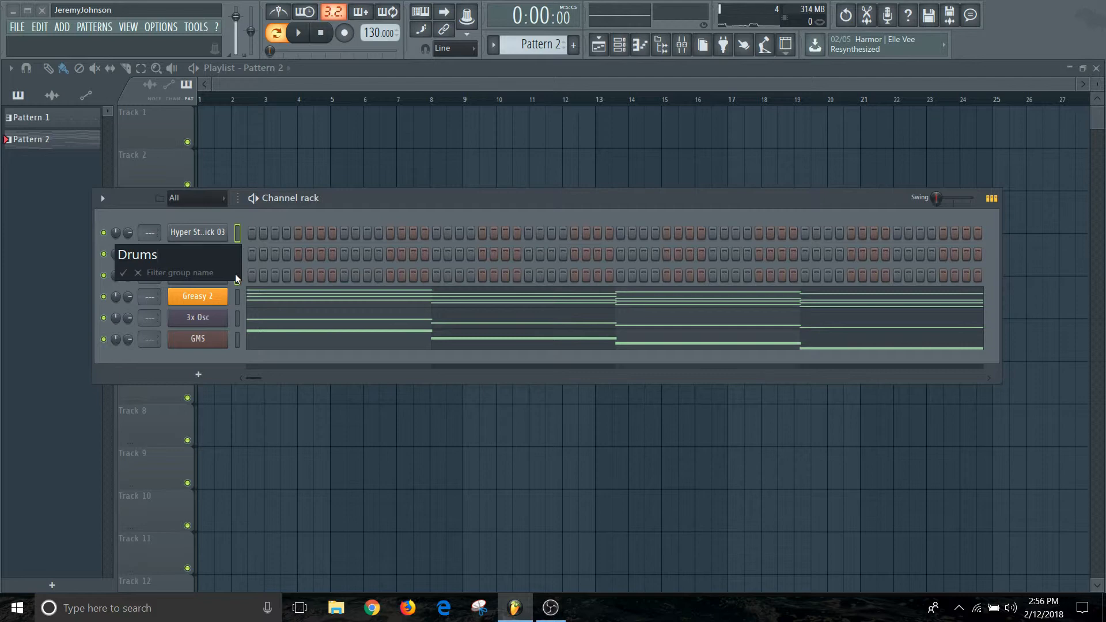
pyautogui.press('Return')
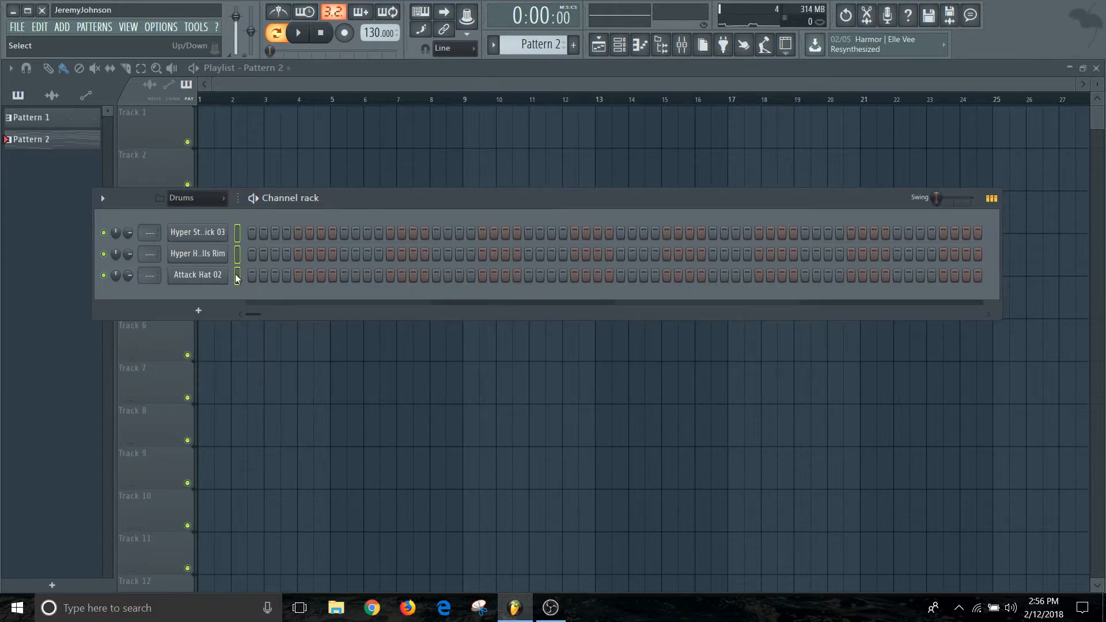
# Show all channels again and group Greasy 2, 3x Osc and GMS under a filter named "Synths".
pyautogui.click(221, 200)
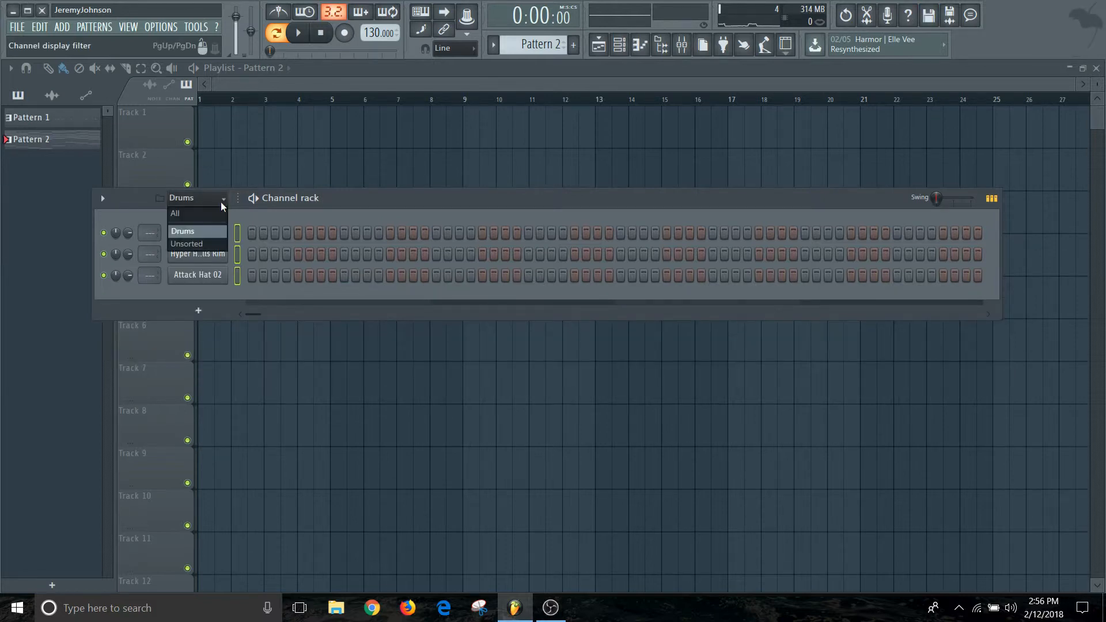
pyautogui.click(194, 217)
pyautogui.click(238, 298)
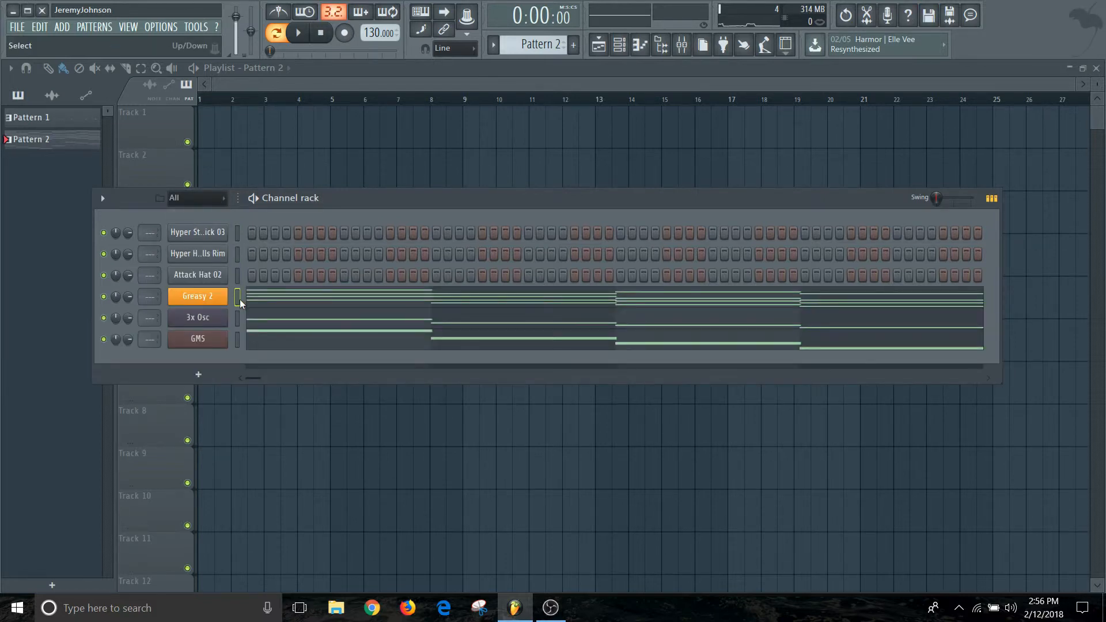
pyautogui.click(236, 340)
pyautogui.hotkey('alt', 'g')
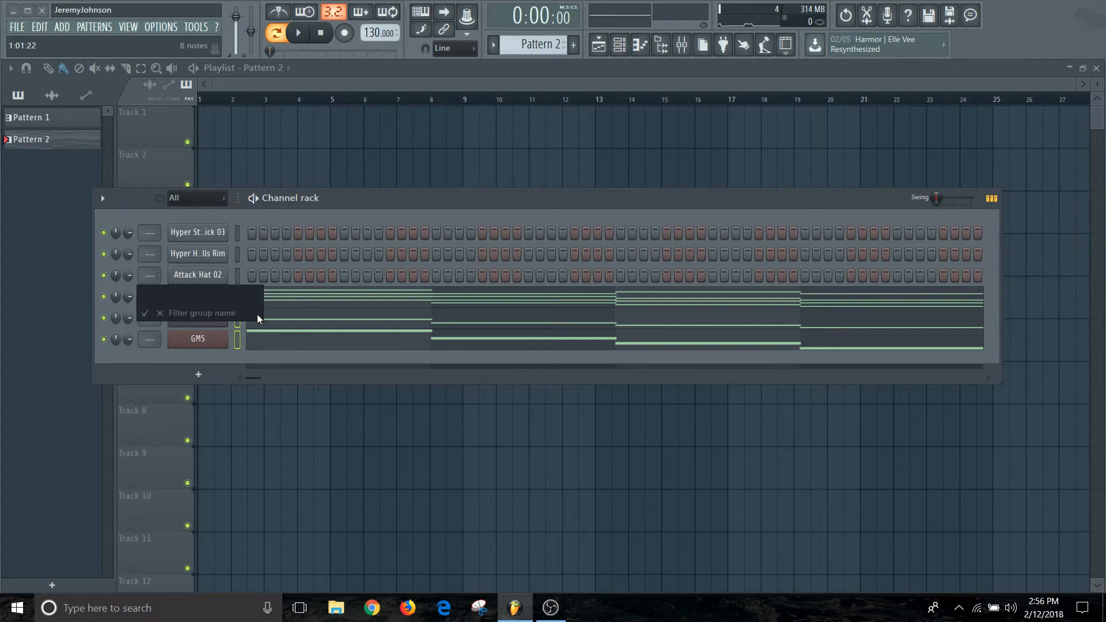
pyautogui.write('Synths')
pyautogui.press('Return')
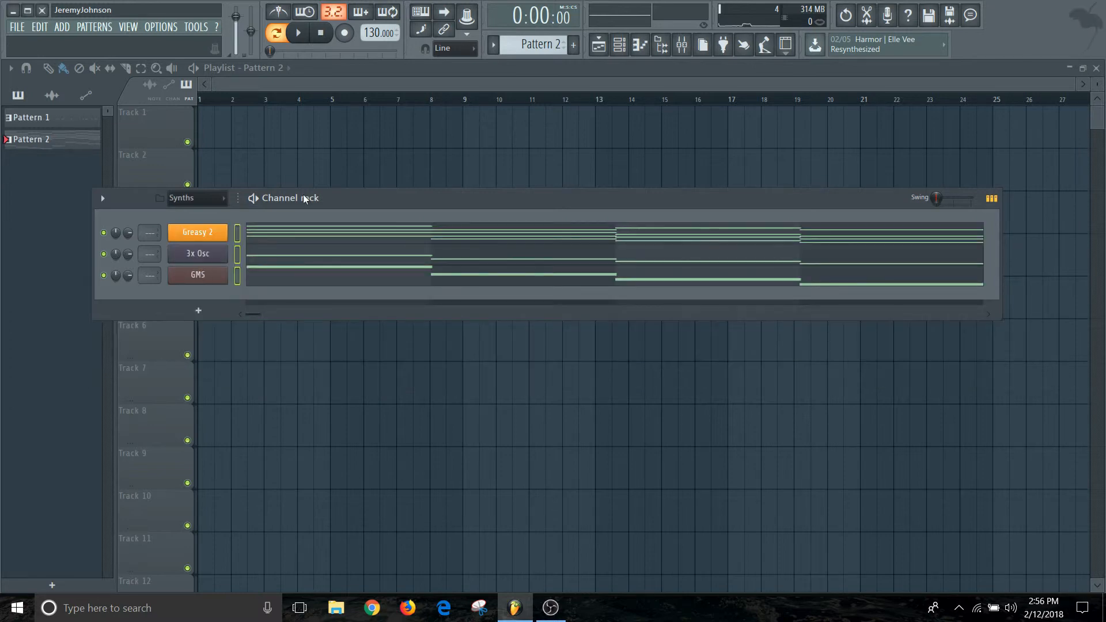
# View the Drums and Synths channel groups in turn, and return the display filter to All.
pyautogui.click(223, 199)
pyautogui.click(205, 230)
pyautogui.click(220, 202)
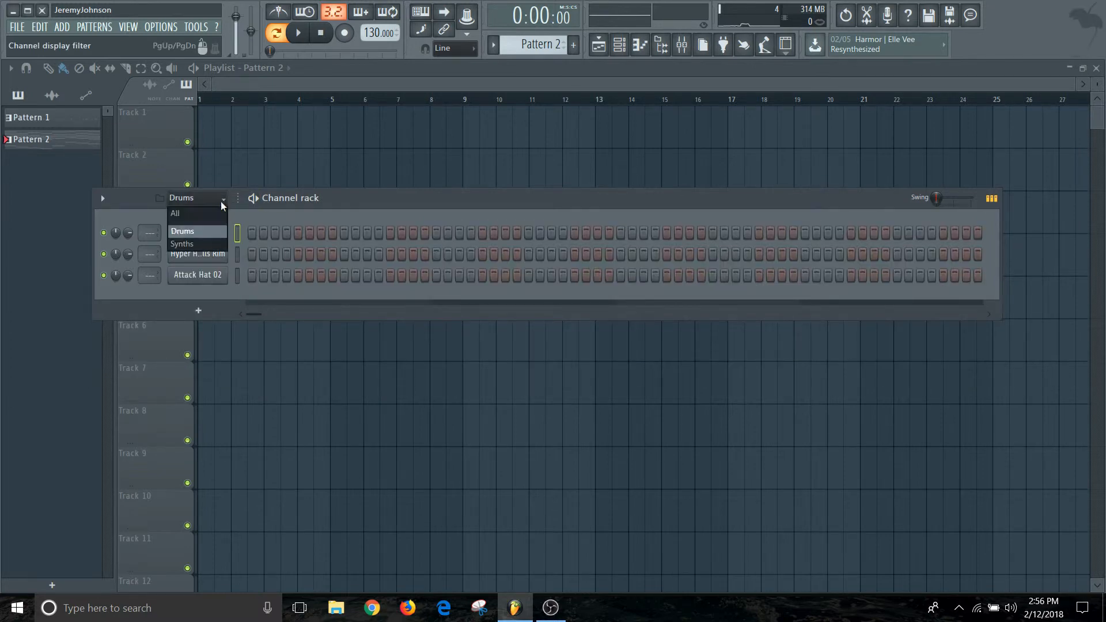
pyautogui.click(209, 242)
pyautogui.click(216, 201)
pyautogui.click(195, 212)
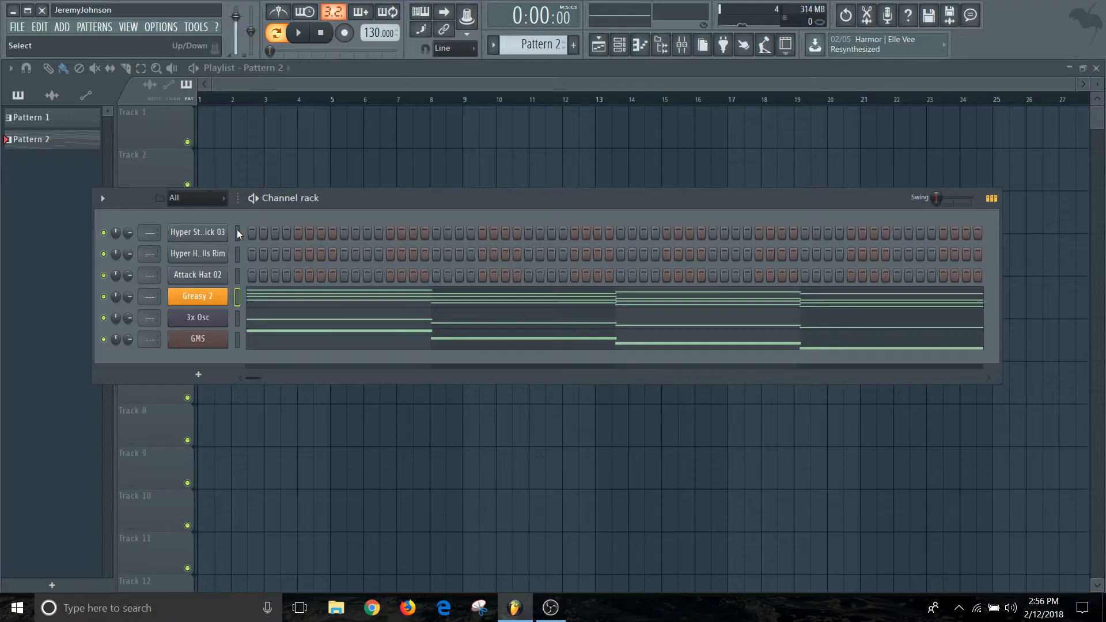
# Route all six channels to consecutive mixer tracks starting at Insert 1, and move the channel rack up to reveal their track numbers.
pyautogui.click(237, 230)
pyautogui.press('F9')
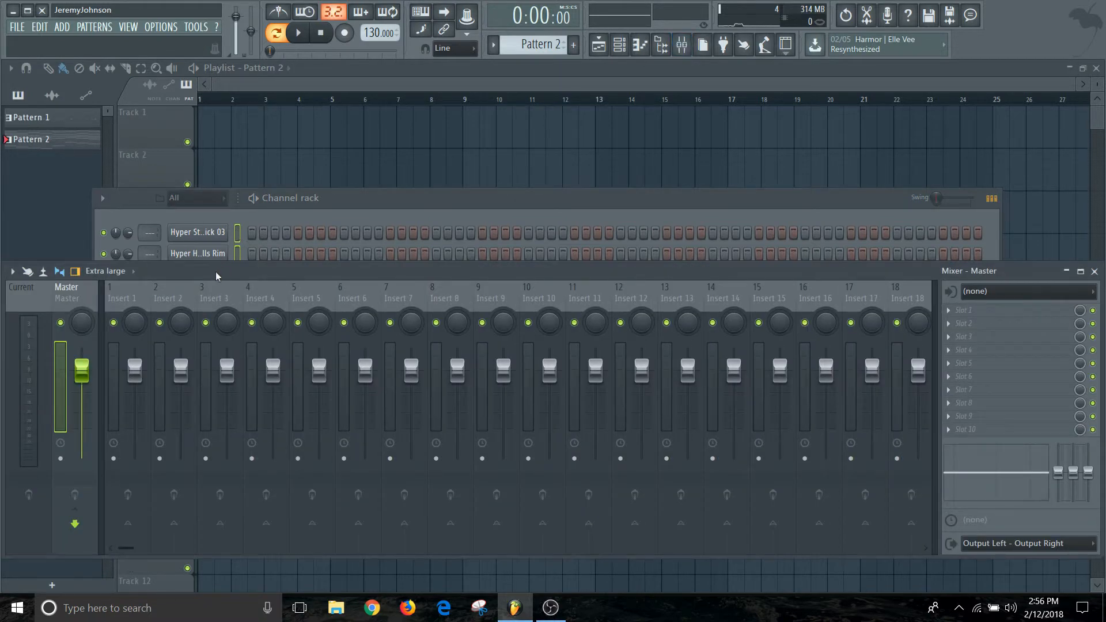
pyautogui.click(117, 301)
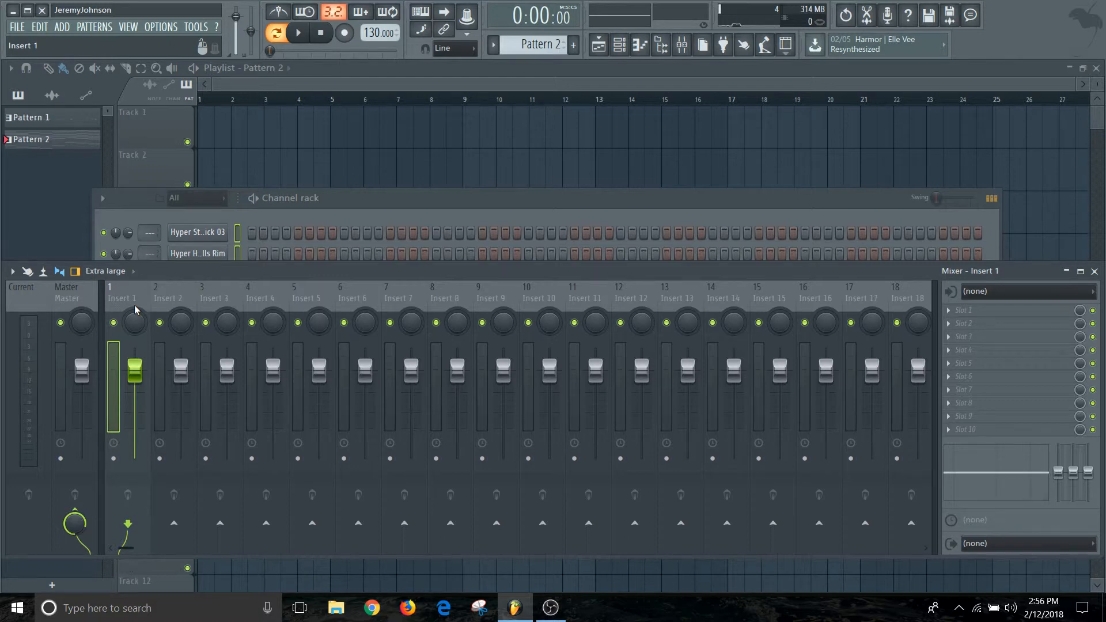
pyautogui.hotkey('ctrl', 'l')
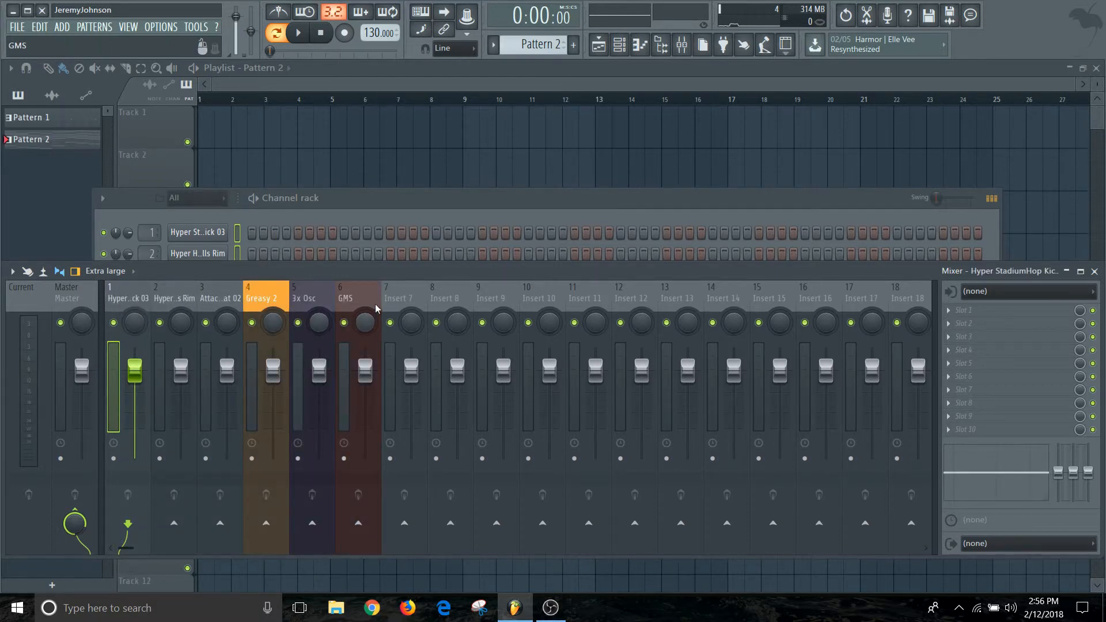
pyautogui.moveTo(436, 205); pyautogui.dragTo(437, 144)
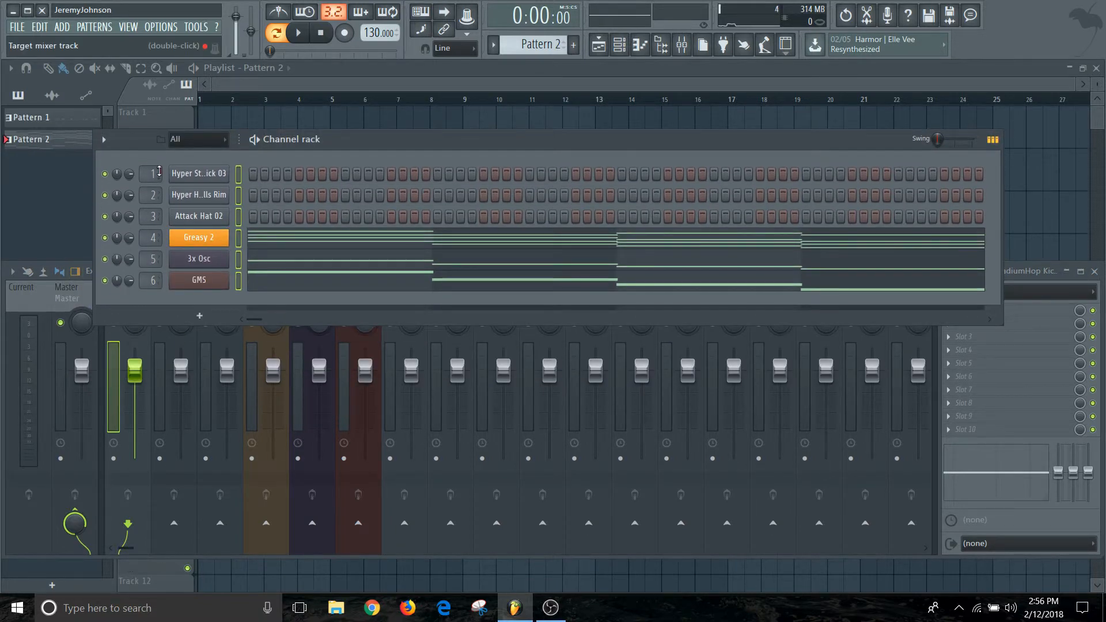
# Create a mixer group from the kick, rim and hat tracks (inserts 1 to 3), named "Drums" and colored blue-violet.
pyautogui.click(1018, 272)
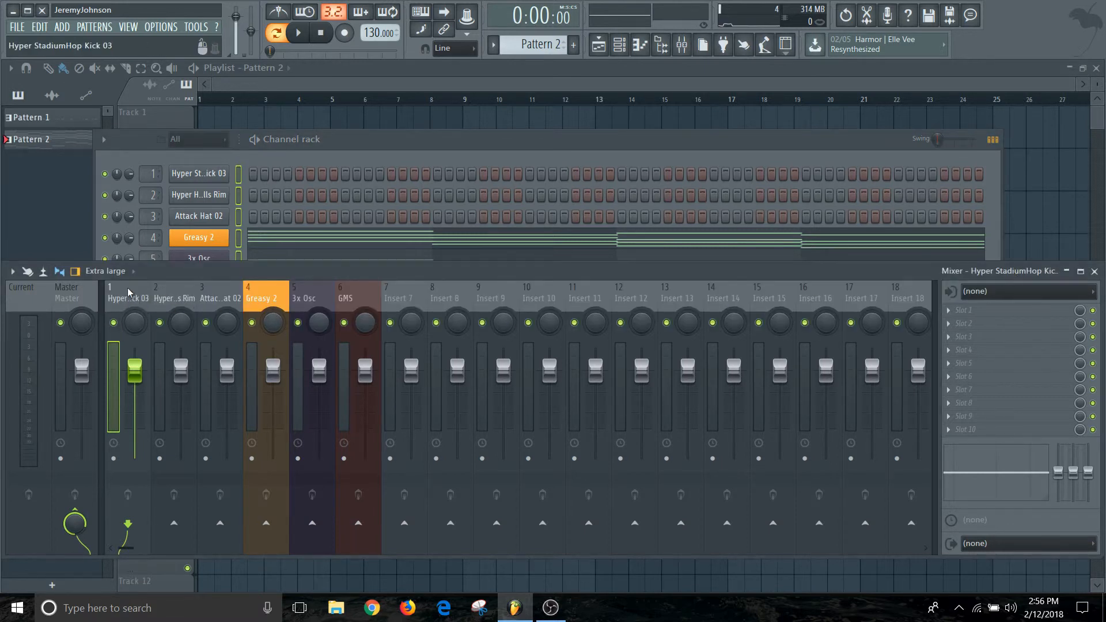
pyautogui.keyDown('ctrl'); pyautogui.keyDown('shift'); pyautogui.click(171, 294); pyautogui.keyUp('shift'); pyautogui.keyUp('ctrl')
pyautogui.keyDown('ctrl'); pyautogui.keyDown('shift'); pyautogui.click(212, 297); pyautogui.keyUp('shift'); pyautogui.keyUp('ctrl')
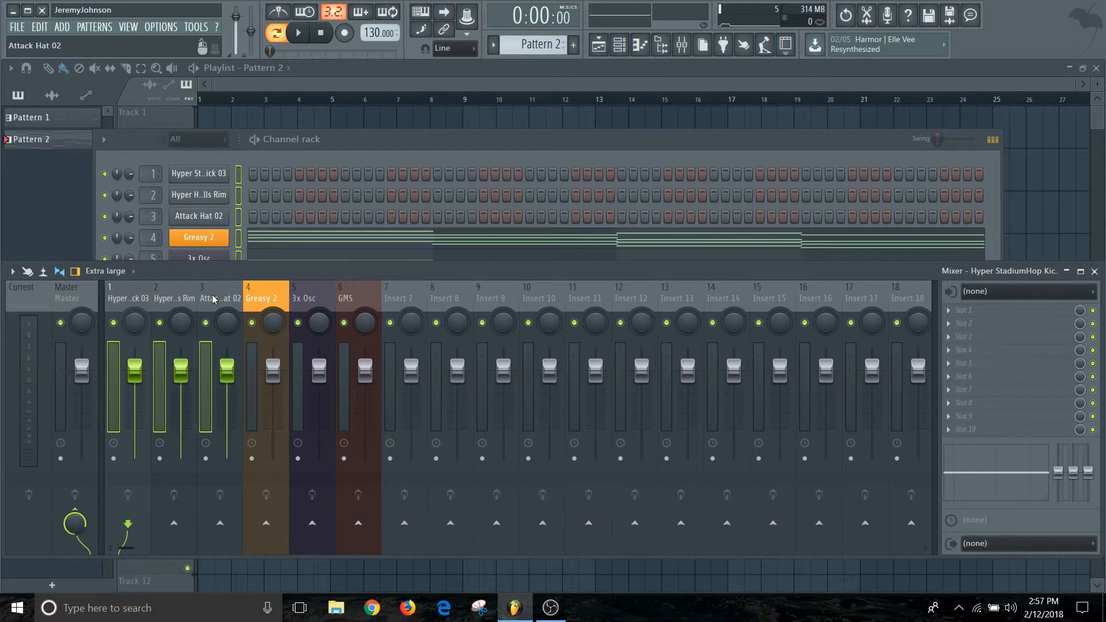
pyautogui.rightClick(159, 303)
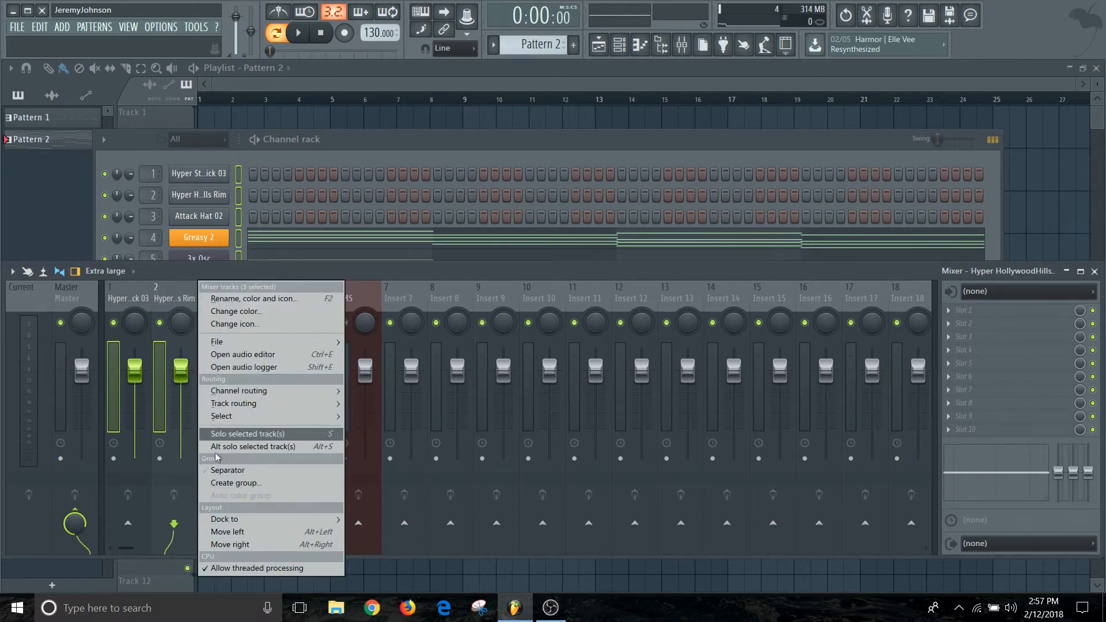
pyautogui.click(223, 484)
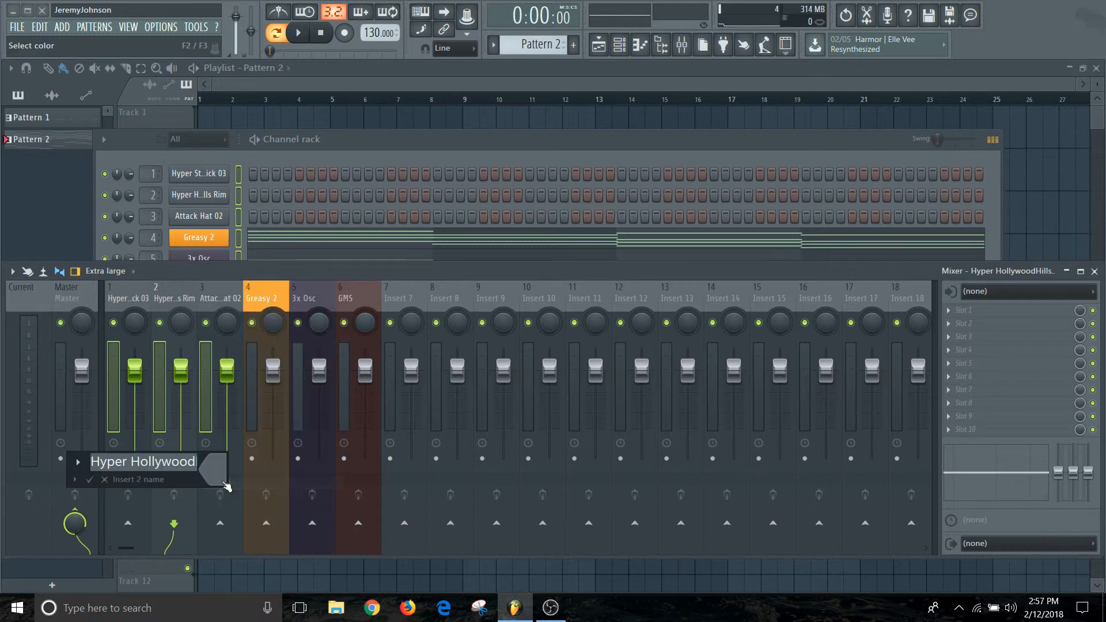
pyautogui.write('Drums')
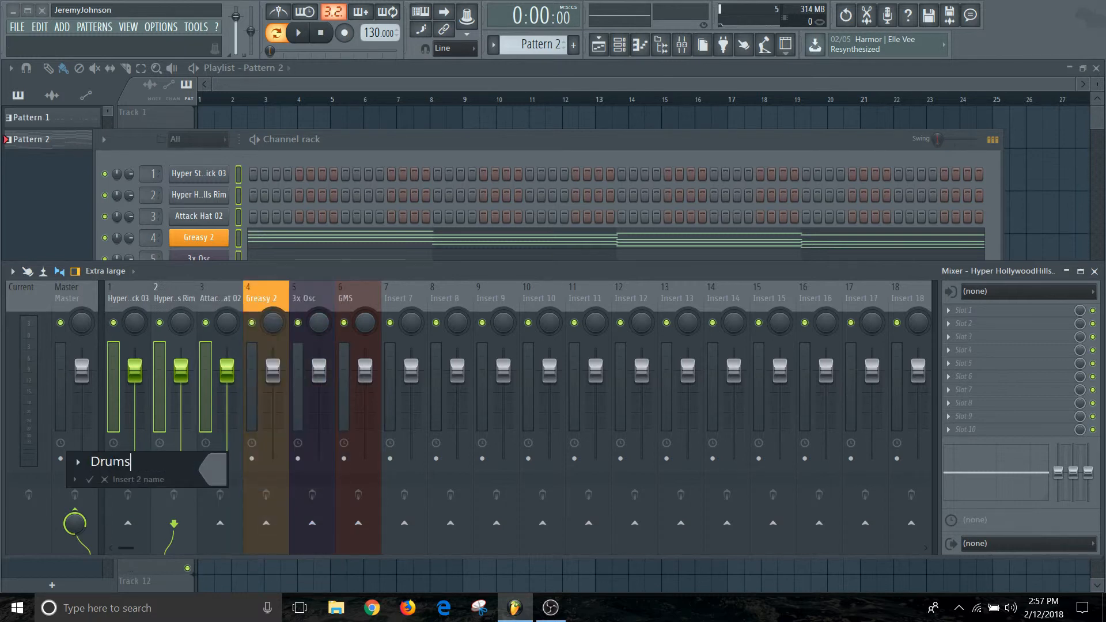
pyautogui.click(213, 470)
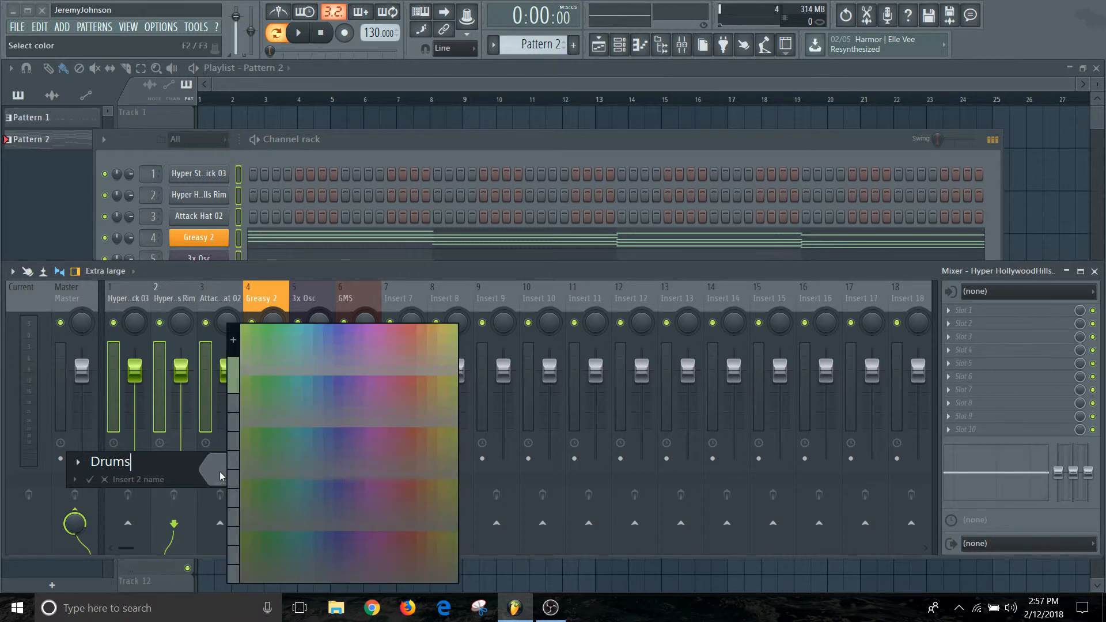
pyautogui.click(339, 333)
pyautogui.press('Return')
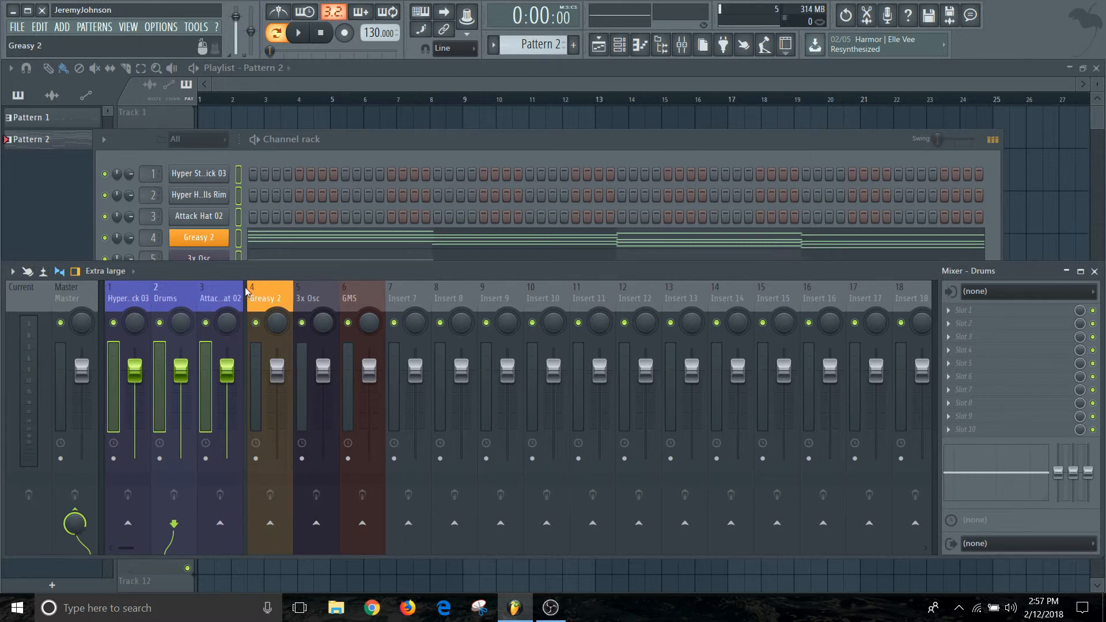
# Create a mixer group from the Greasy 2, 3x Osc and GMS tracks, named "Synths" and colored orange.
pyautogui.click(267, 296)
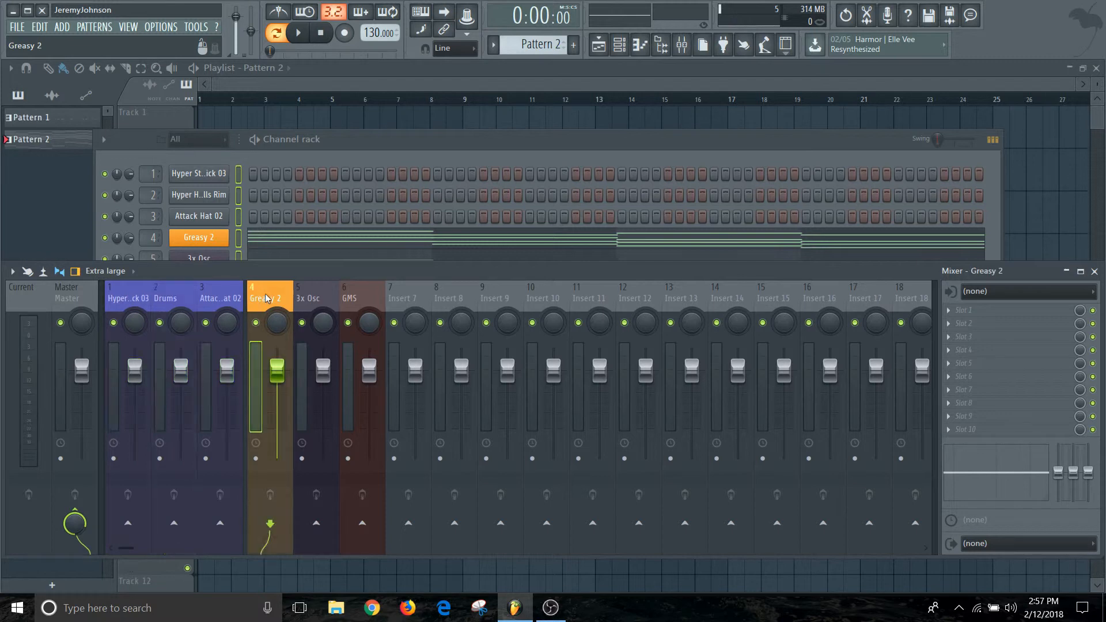
pyautogui.keyDown('ctrl'); pyautogui.click(306, 299); pyautogui.keyUp('ctrl')
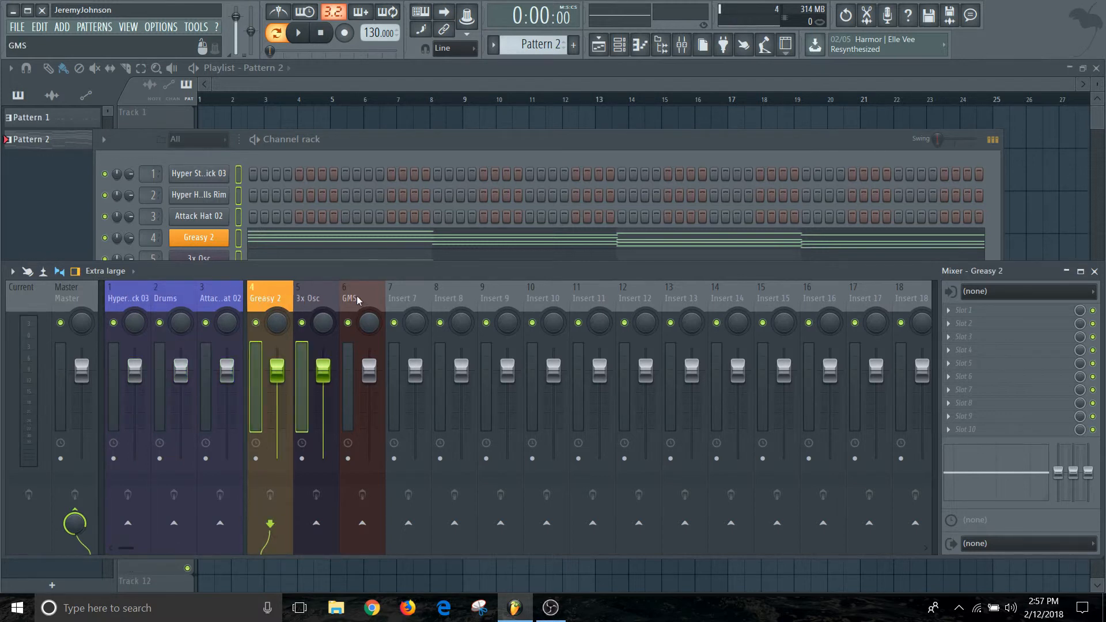
pyautogui.keyDown('ctrl'); pyautogui.click(351, 298); pyautogui.keyUp('ctrl')
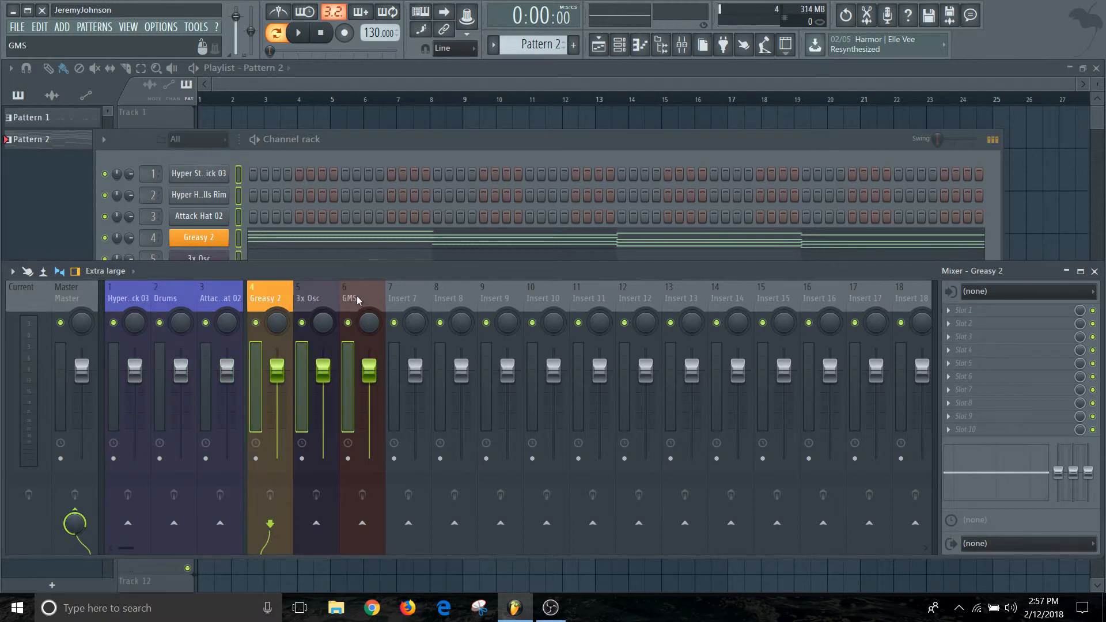
pyautogui.rightClick(300, 299)
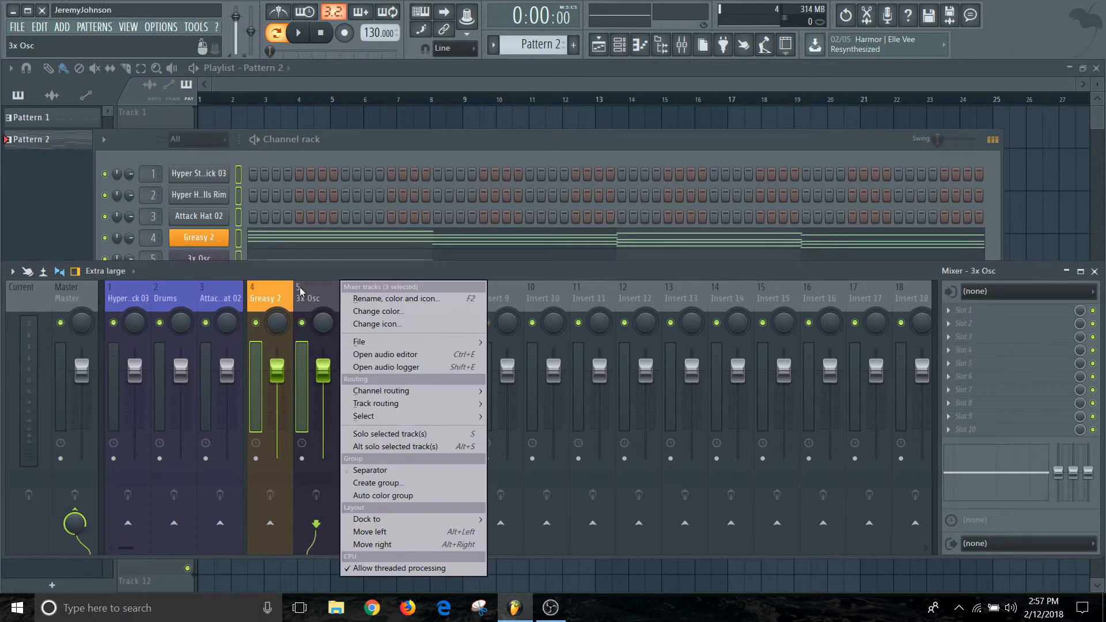
pyautogui.click(363, 483)
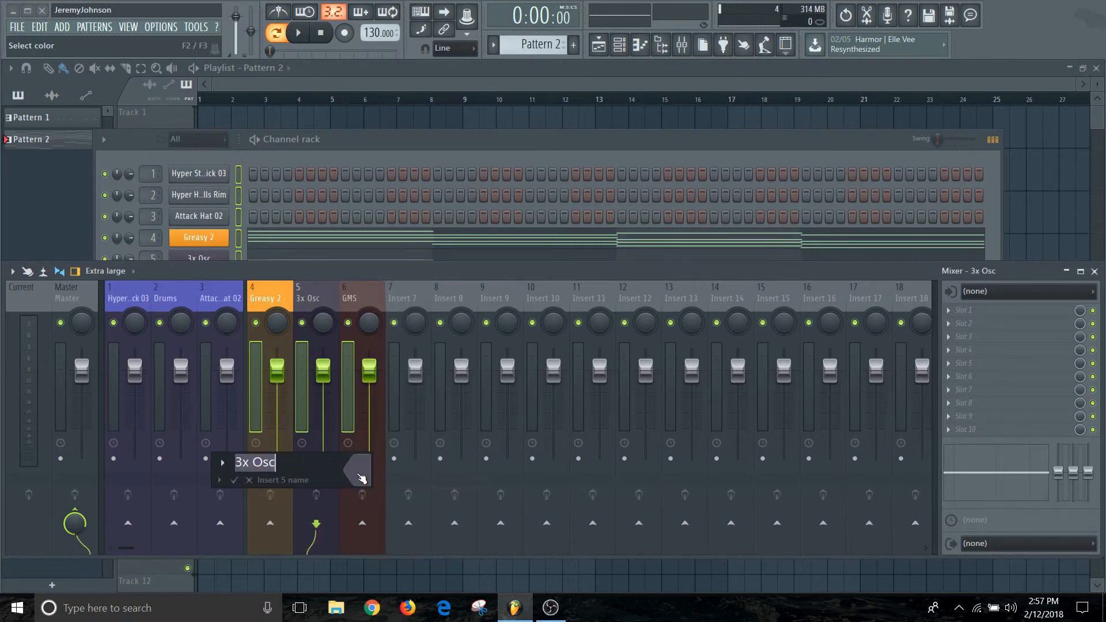
pyautogui.write('Synths')
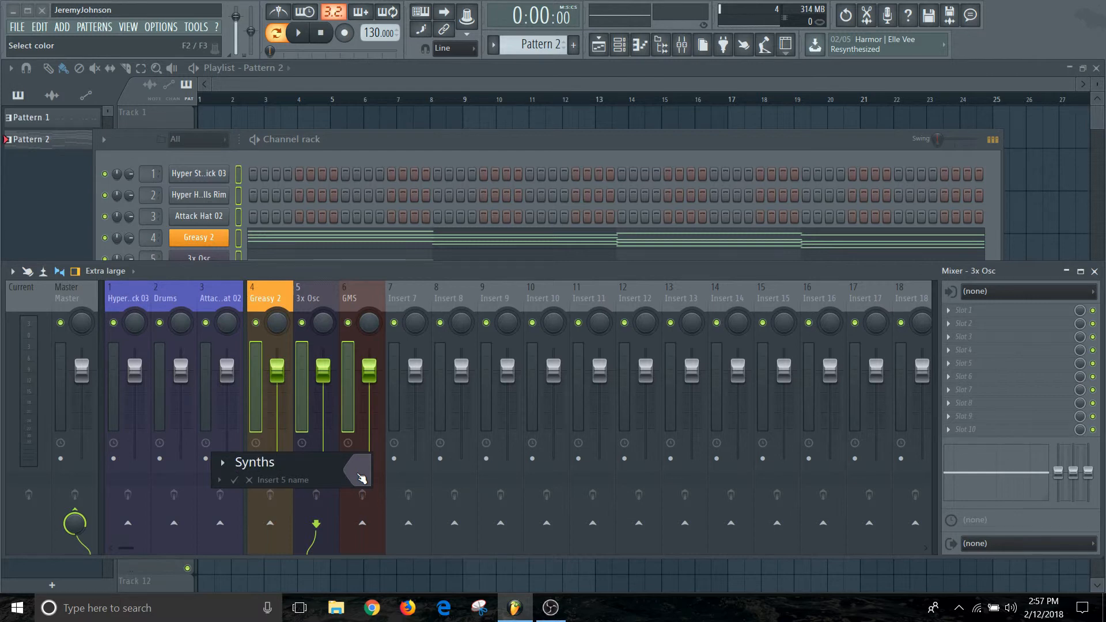
pyautogui.click(360, 476)
pyautogui.click(578, 380)
pyautogui.press('Return')
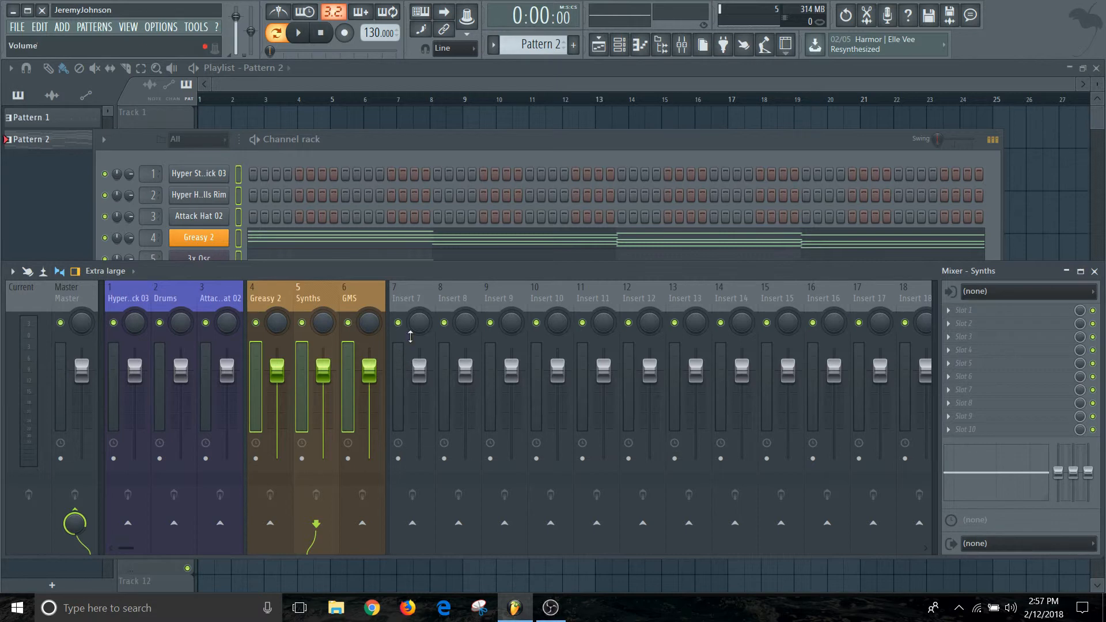
# Bring Insert 7 into the synths section of the mixer and give it the same orange color.
pyautogui.click(405, 302)
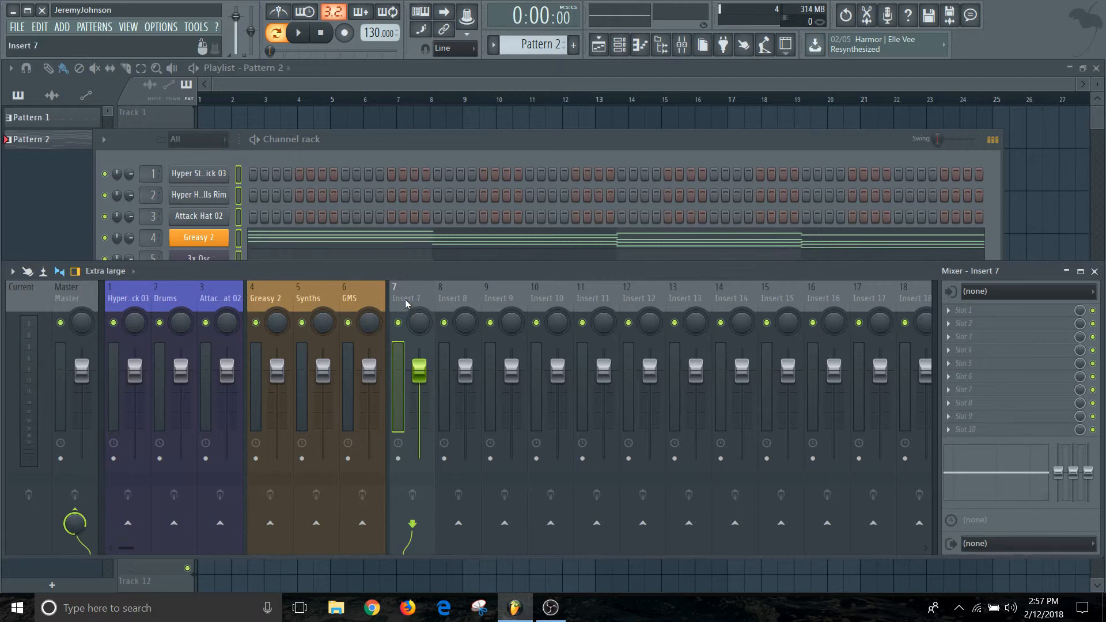
pyautogui.press('Right')
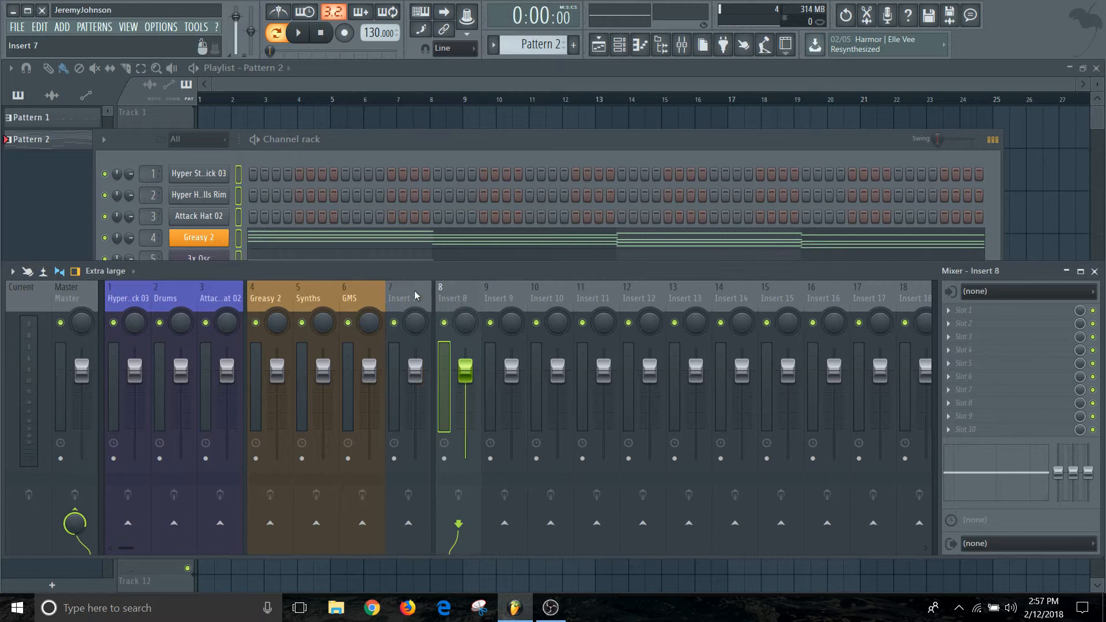
pyautogui.click(398, 306)
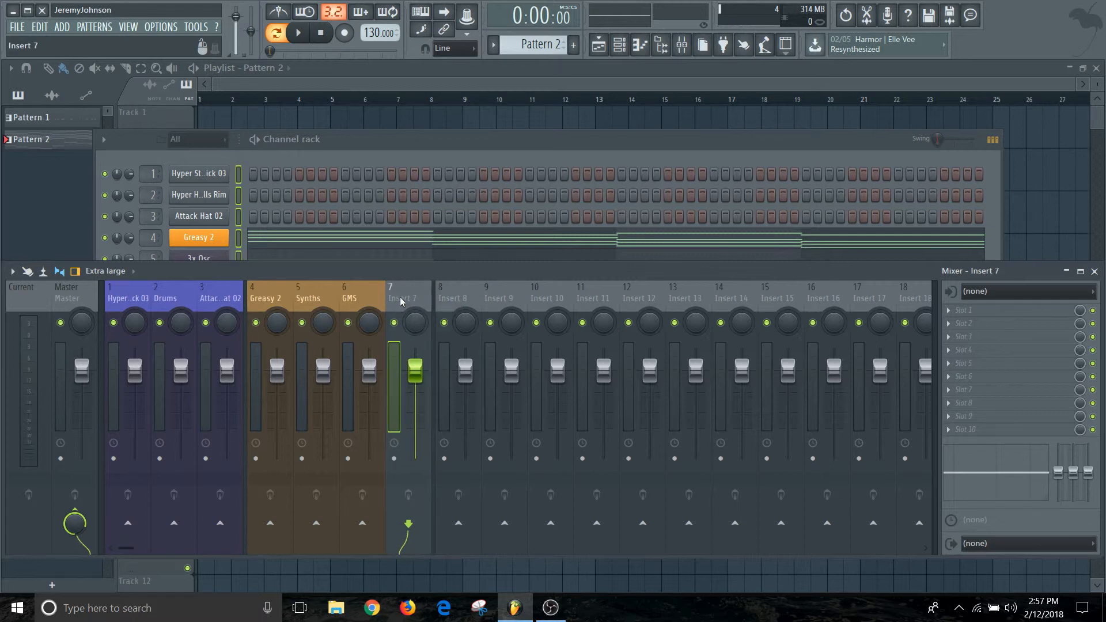
pyautogui.rightClick(413, 299)
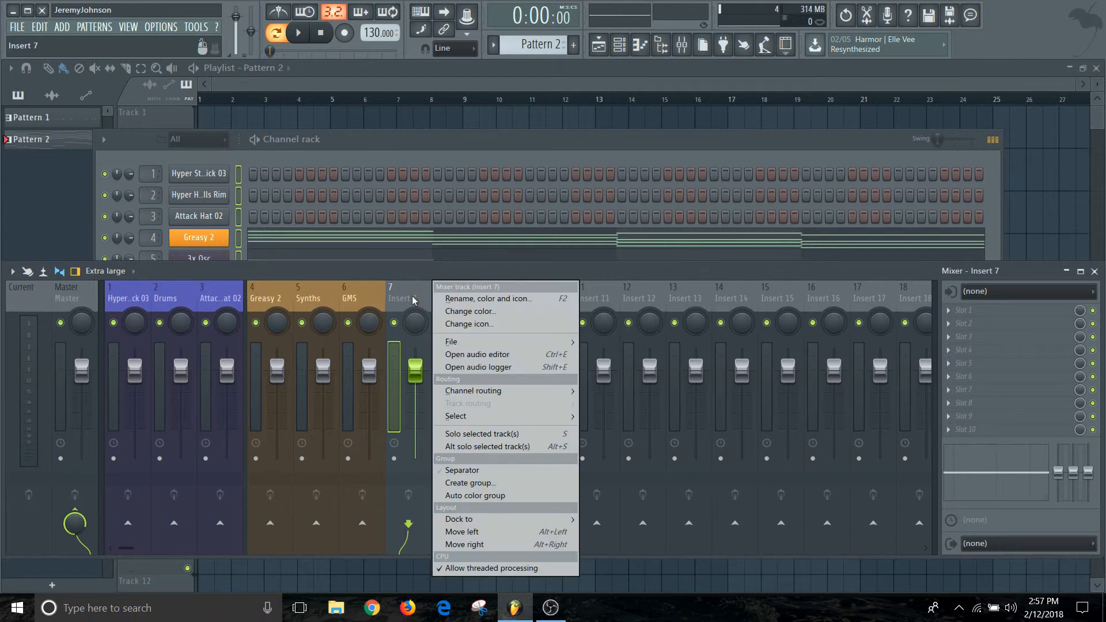
pyautogui.click(481, 312)
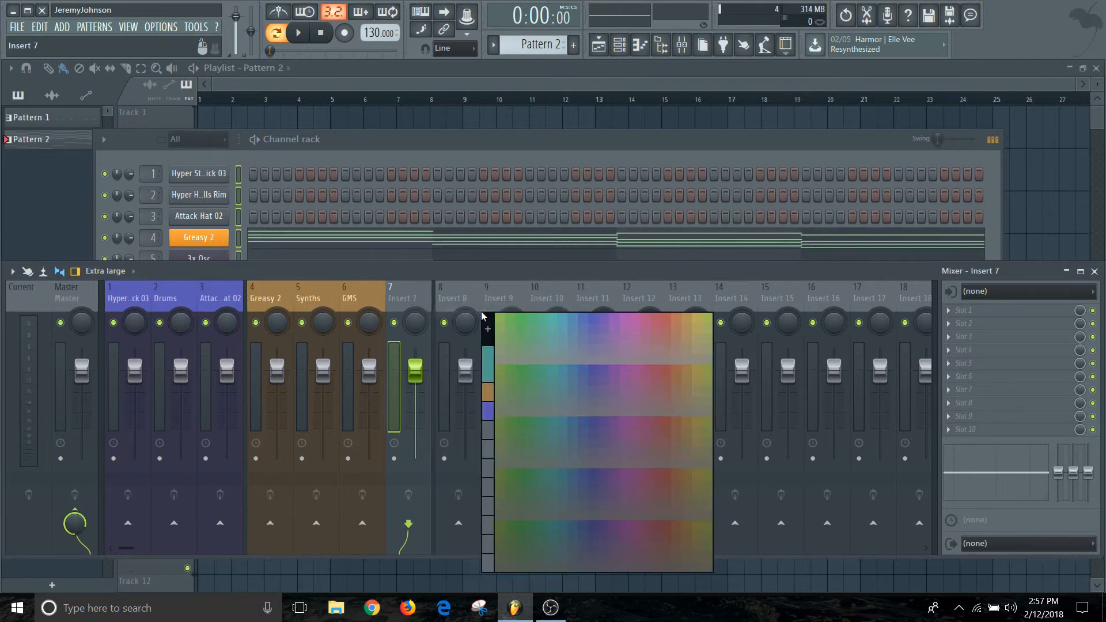
pyautogui.click(487, 393)
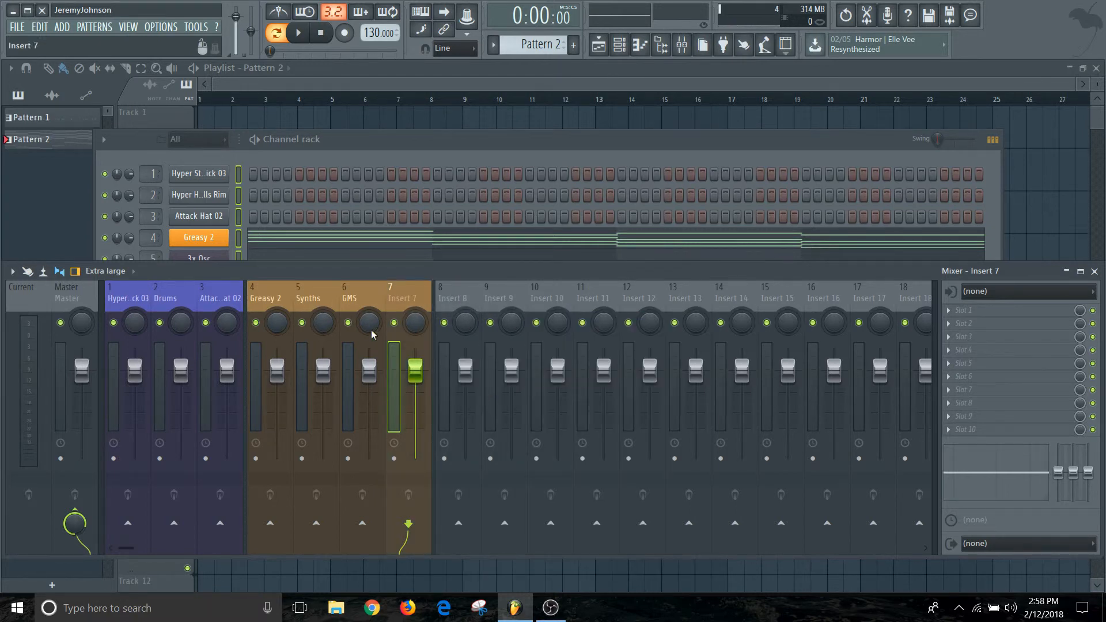
# Rename mixer track Insert 7 as "Sidechain".
pyautogui.rightClick(396, 299)
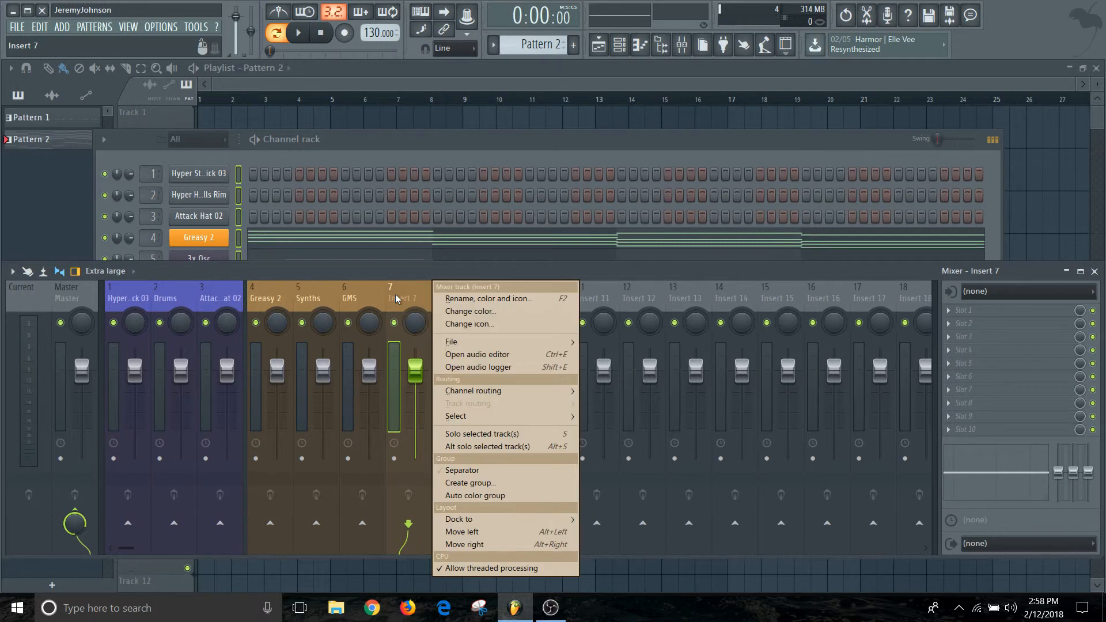
pyautogui.click(463, 304)
pyautogui.write('Sidechain')
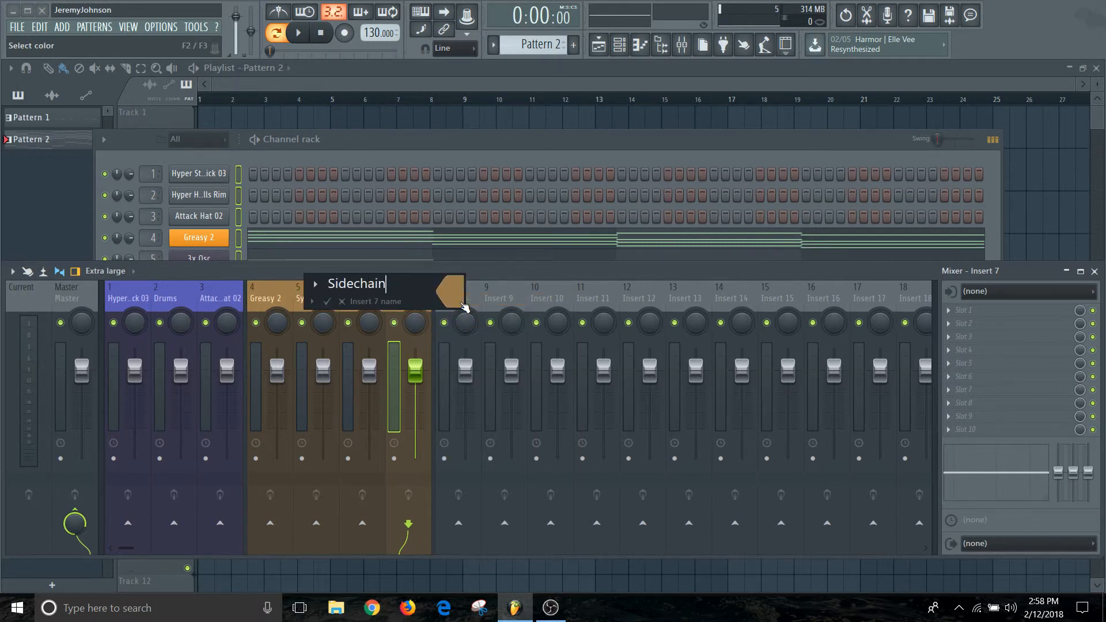
pyautogui.press('Return')
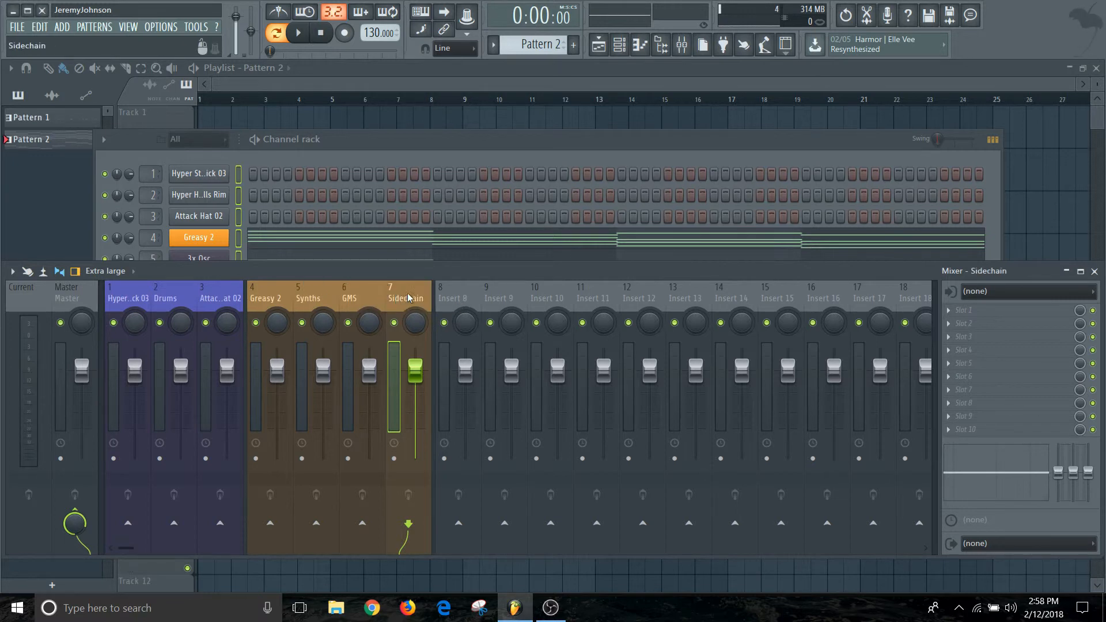
# Sidechain the Hyper StadiumHop Kick 03 mixer track to the Sidechain track.
pyautogui.click(117, 303)
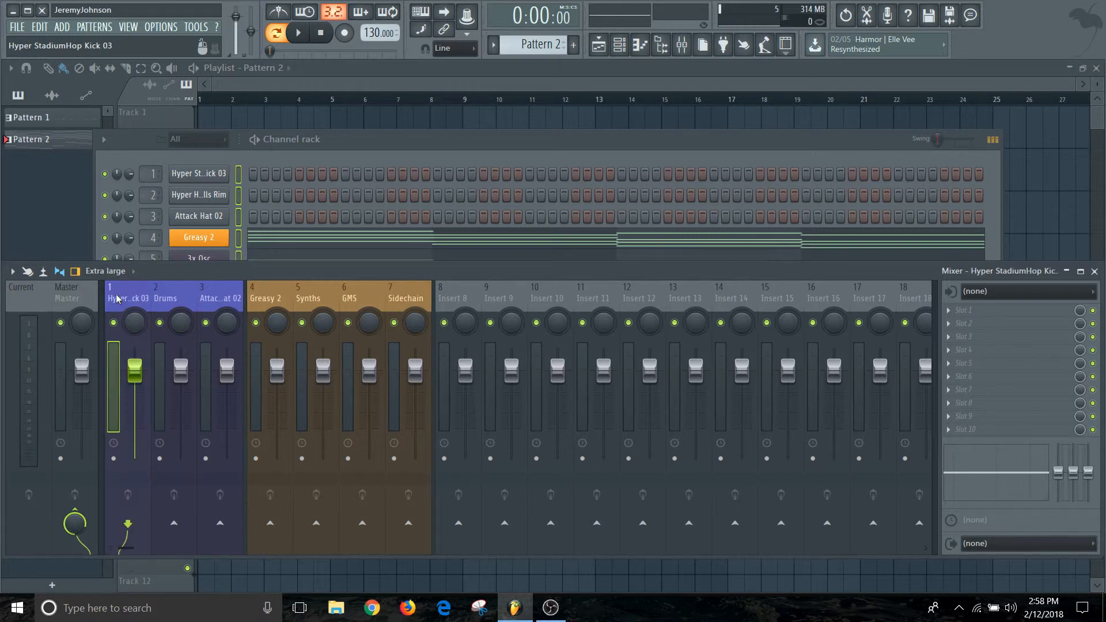
pyautogui.rightClick(409, 525)
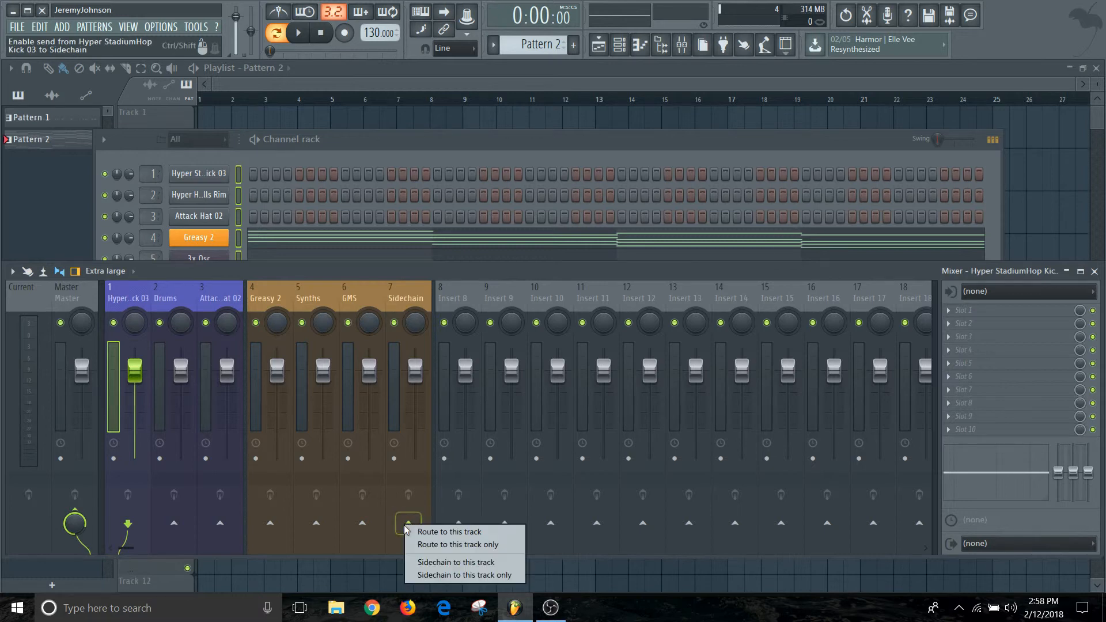
pyautogui.click(438, 562)
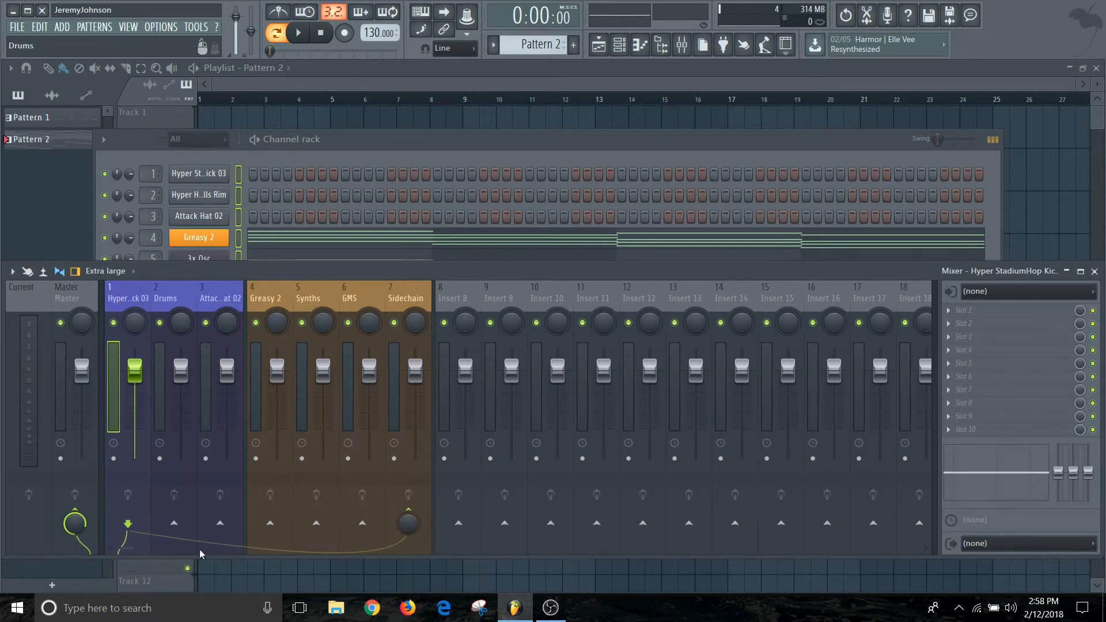
pyautogui.click(407, 301)
# Route the Greasy 2, Synths and GMS mixer tracks to the Sidechain track only, and check each track's routing.
pyautogui.click(271, 300)
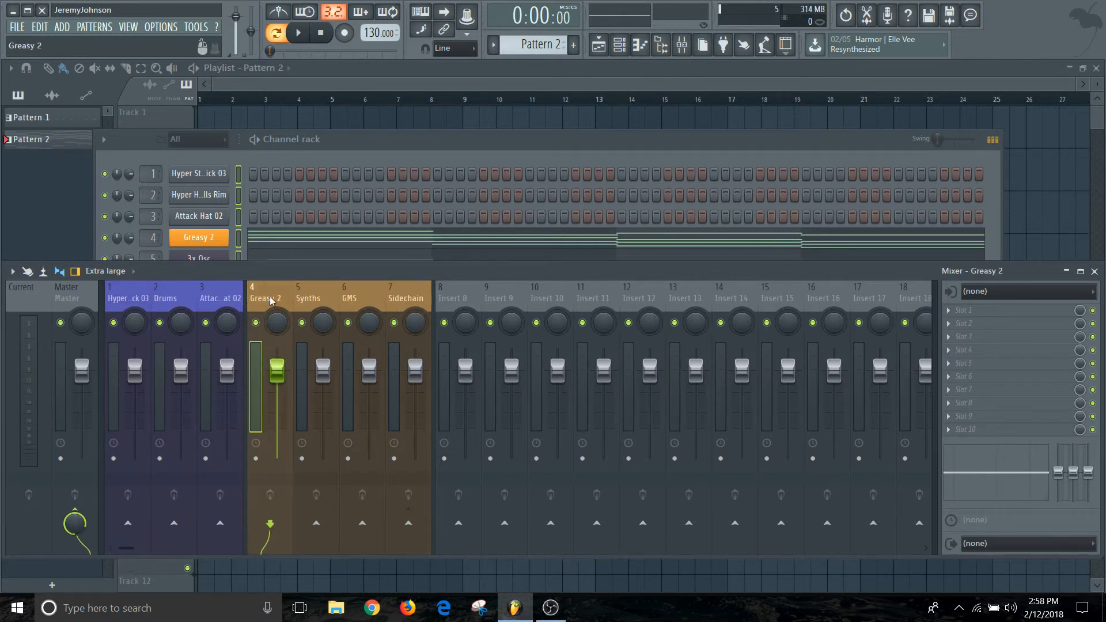
pyautogui.keyDown('ctrl'); pyautogui.click(311, 298); pyautogui.keyUp('ctrl')
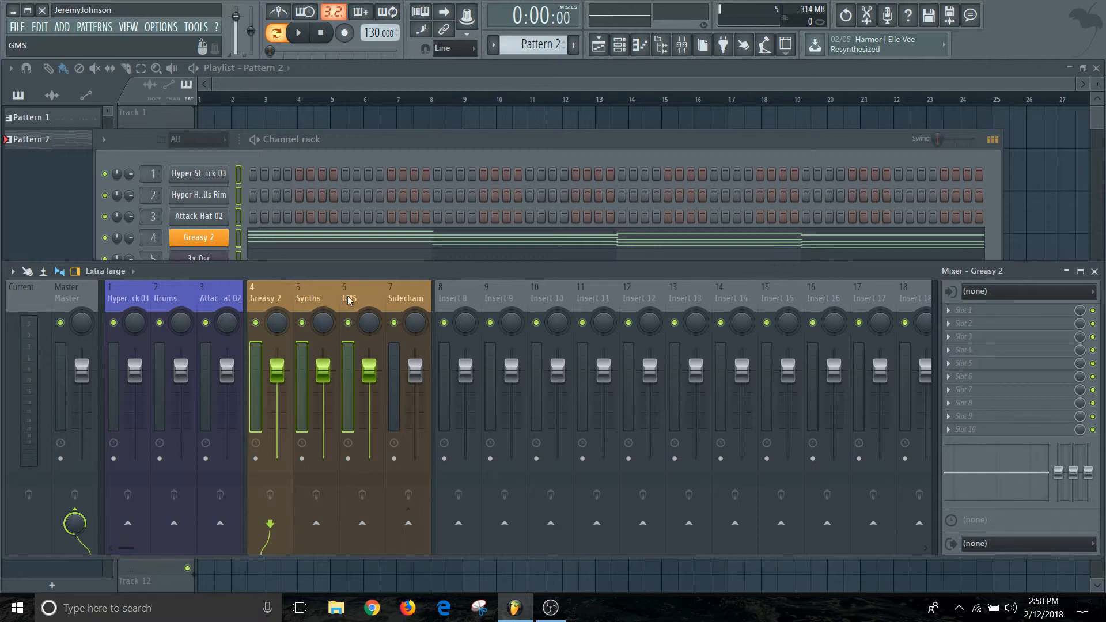
pyautogui.keyDown('ctrl'); pyautogui.click(343, 299); pyautogui.keyUp('ctrl')
pyautogui.rightClick(407, 525)
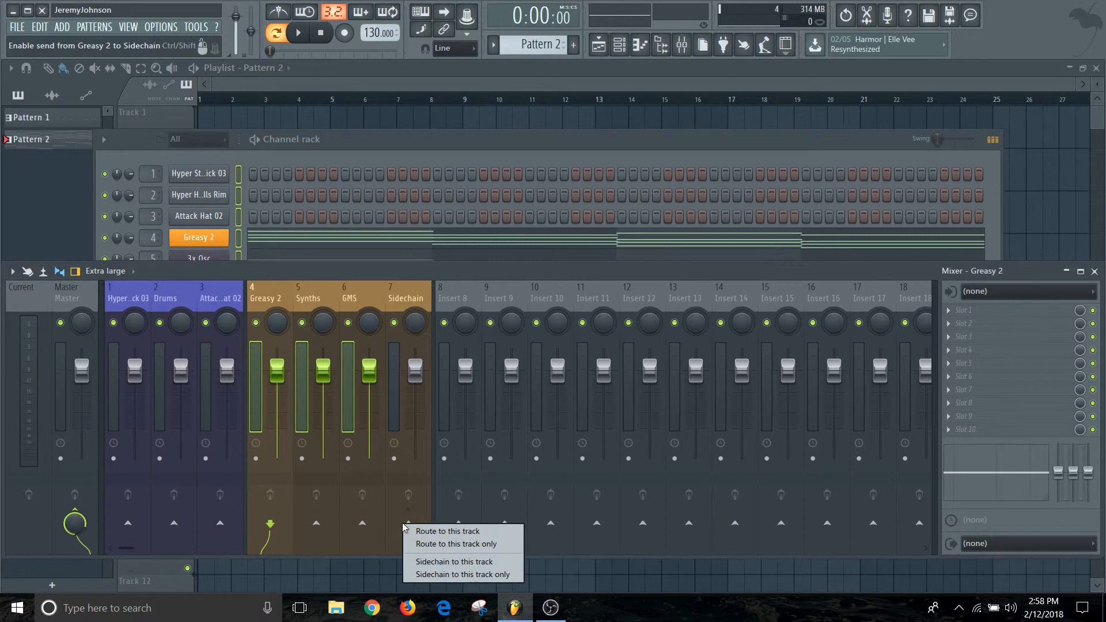
pyautogui.click(433, 545)
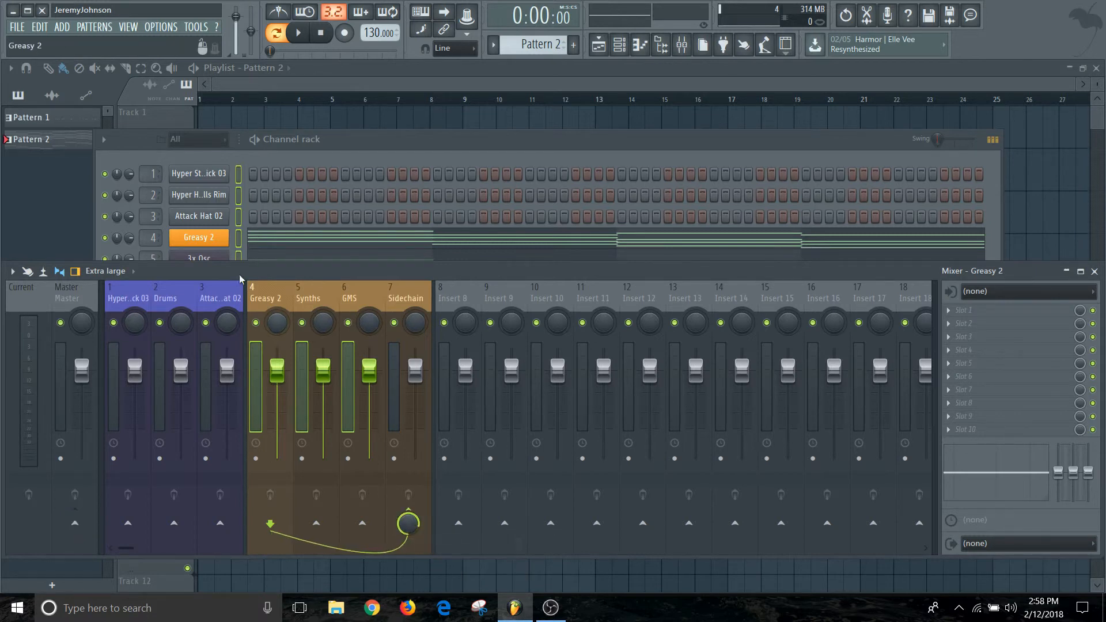
pyautogui.click(298, 294)
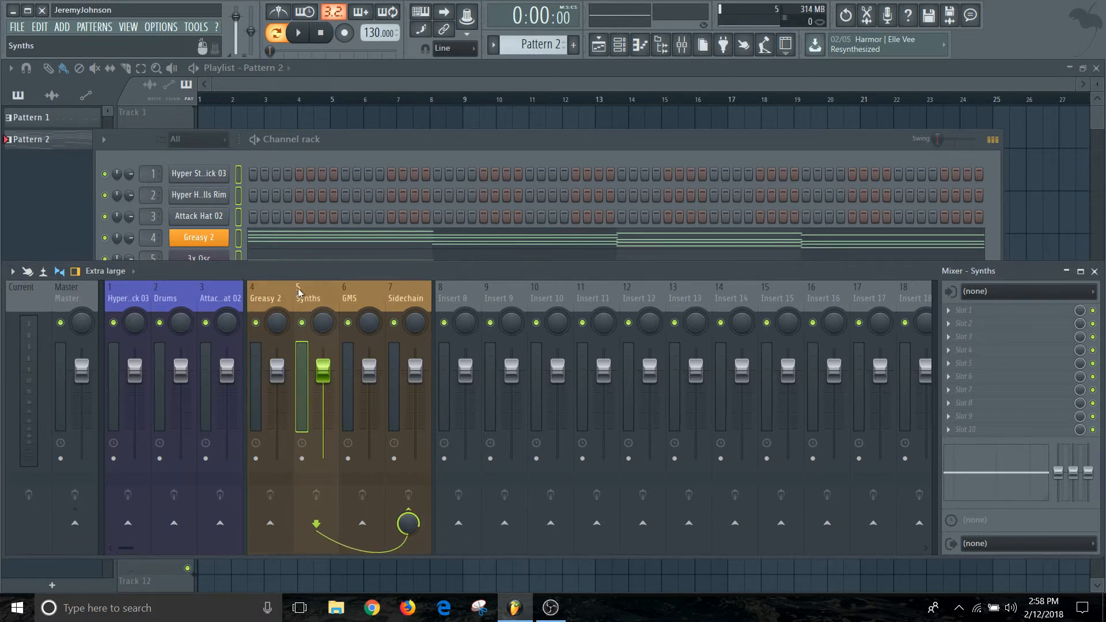
pyautogui.click(351, 299)
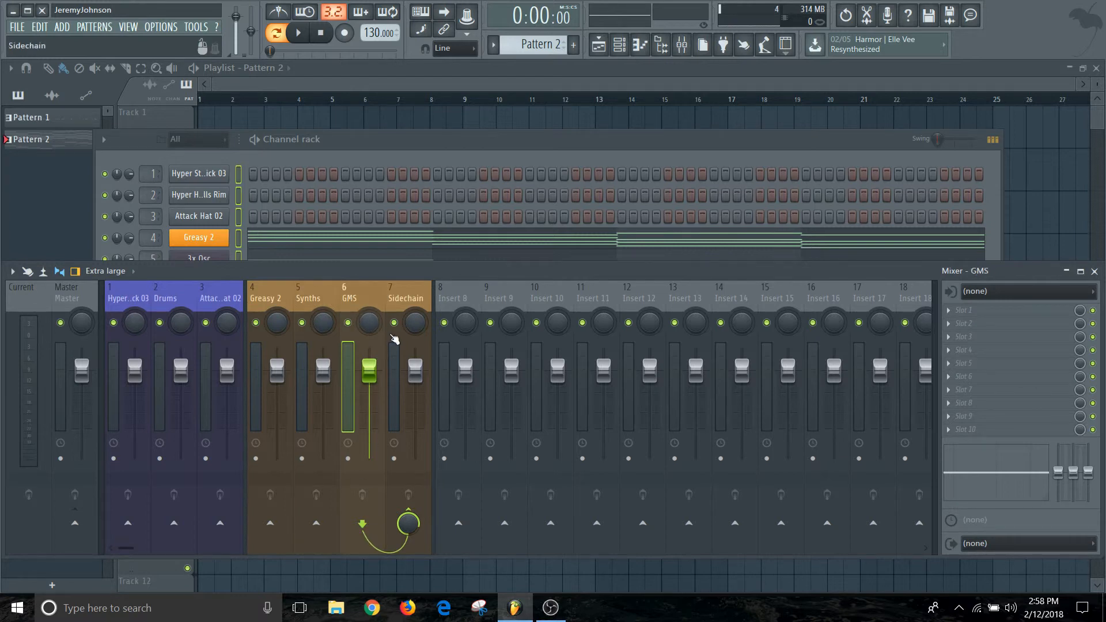
# Load Fruity Limiter into effect slot 10 of the Sidechain mixer track and move its window clear of the mixer slots.
pyautogui.click(410, 297)
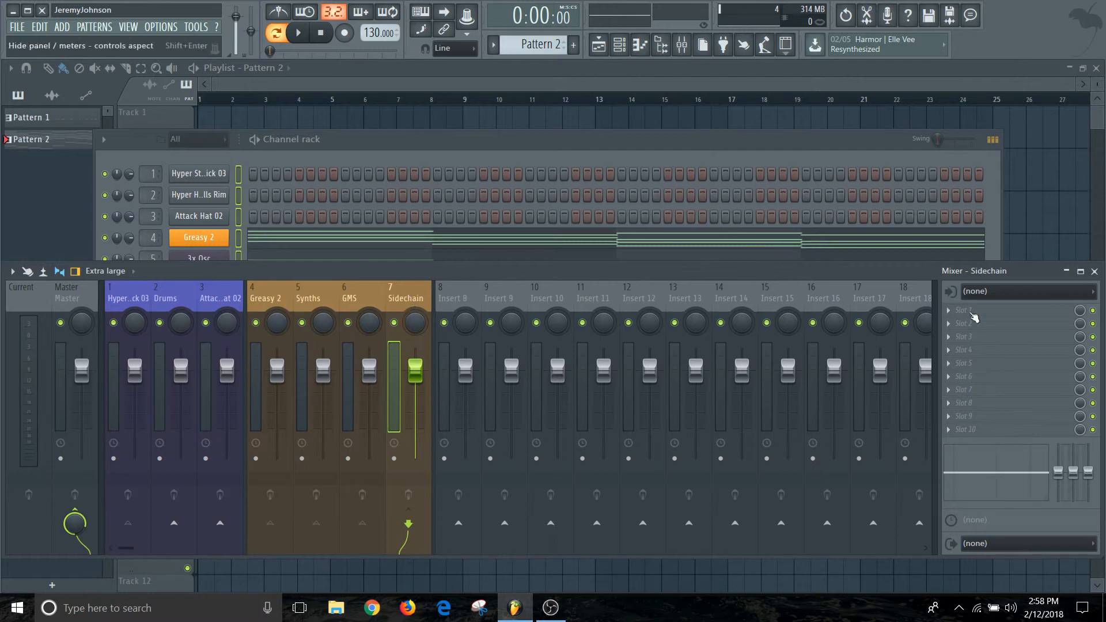
pyautogui.click(949, 429)
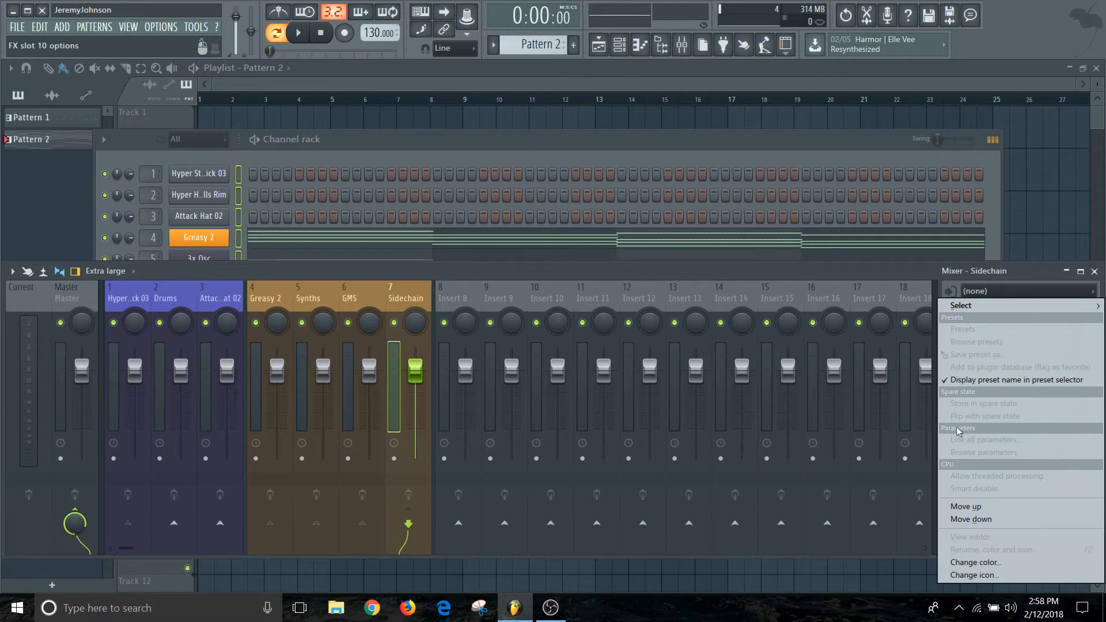
pyautogui.moveTo(961, 306)
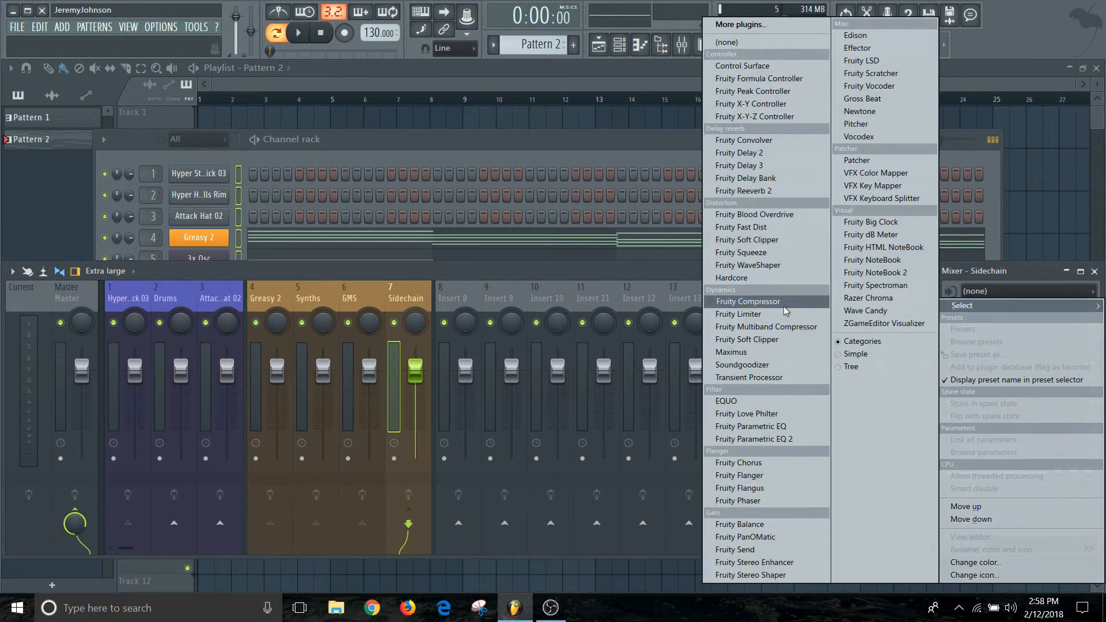
pyautogui.click(751, 321)
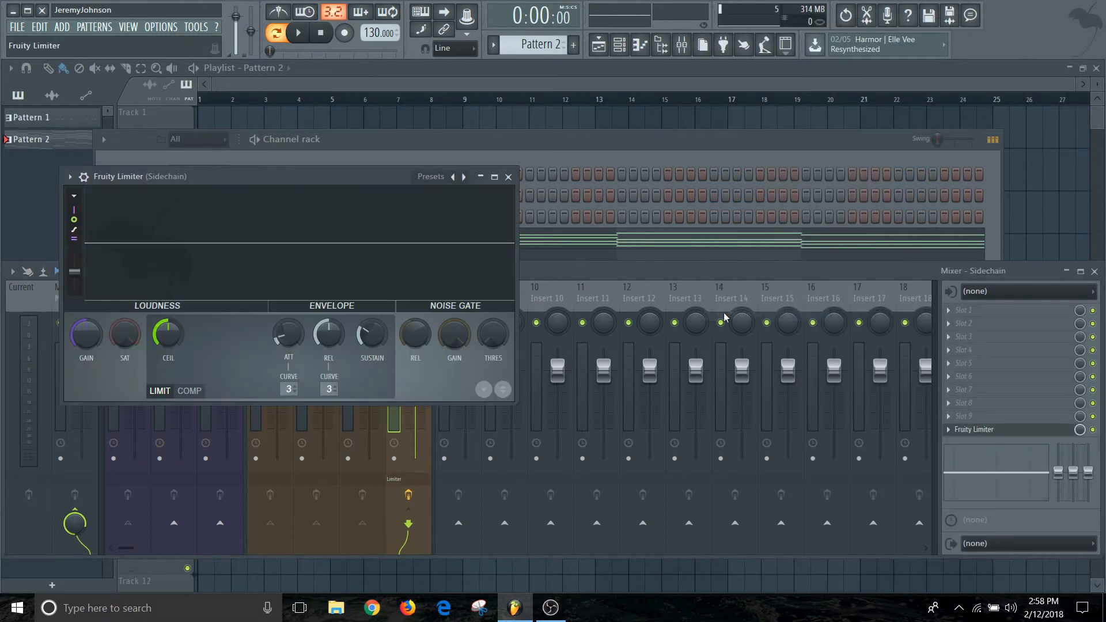
pyautogui.moveTo(363, 178); pyautogui.dragTo(549, 138)
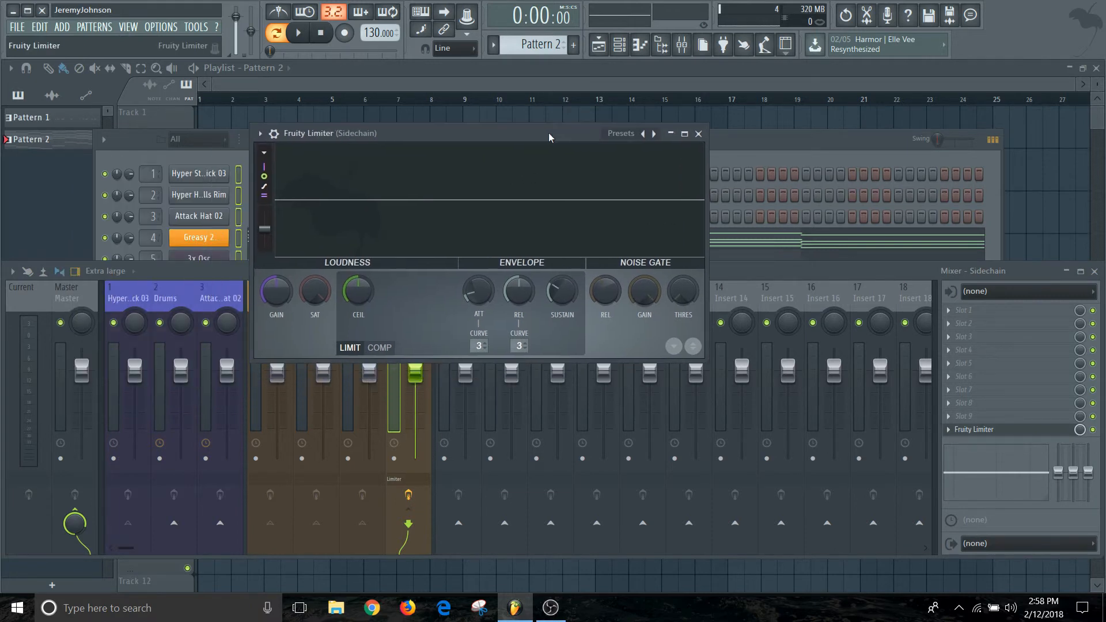
# Switch the Fruity Limiter to compressor mode and choose Hyper StadiumHop Kick 03 as its sidechain source.
pyautogui.click(380, 347)
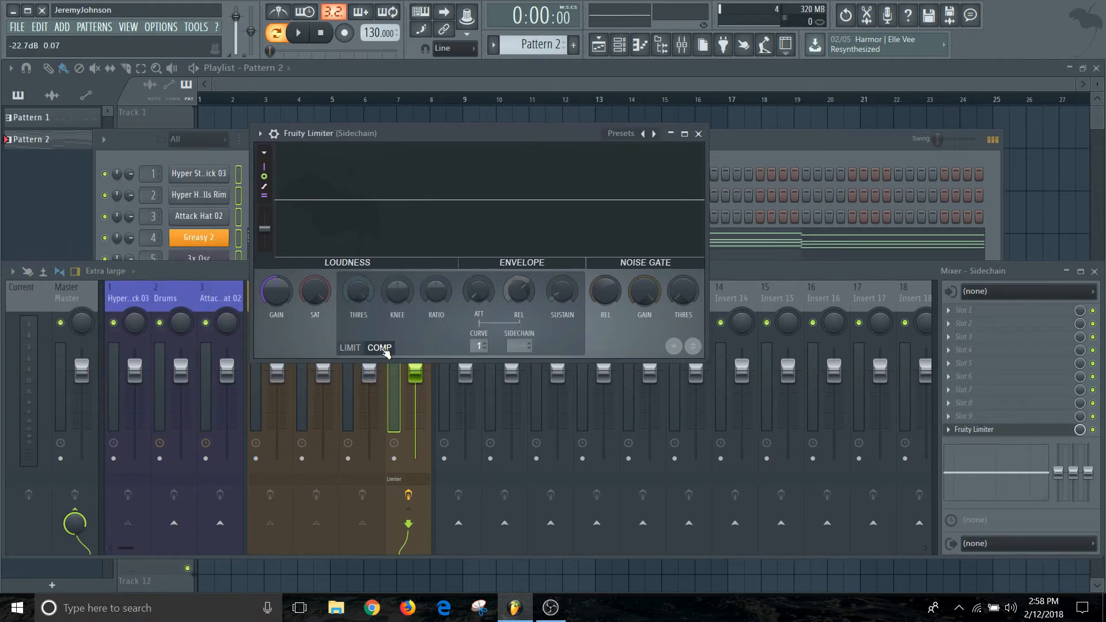
pyautogui.click(518, 346)
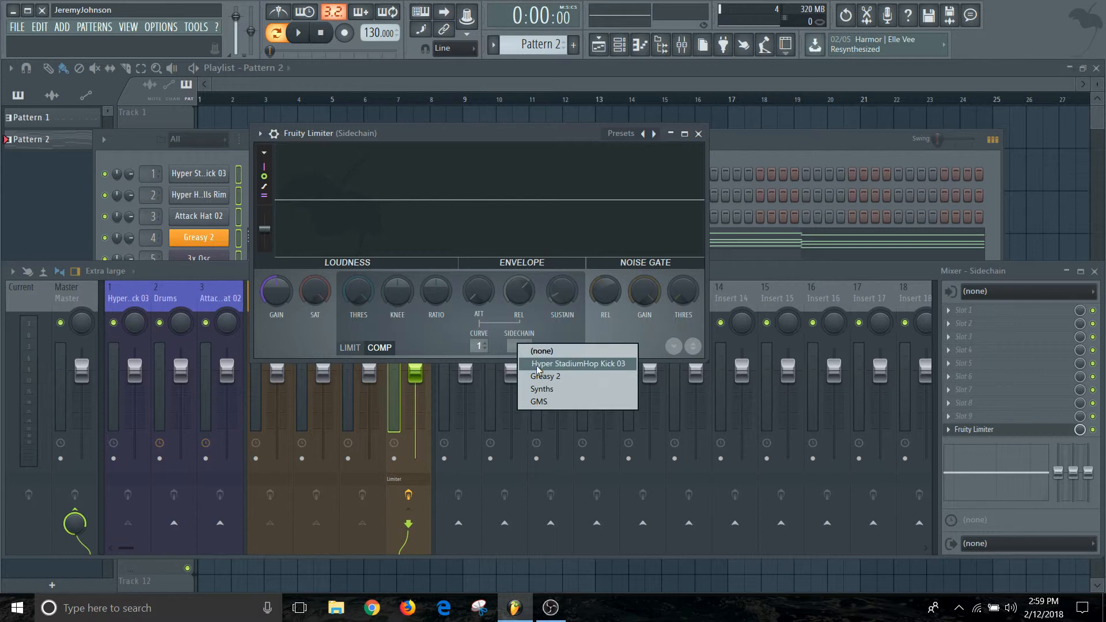
pyautogui.click(538, 363)
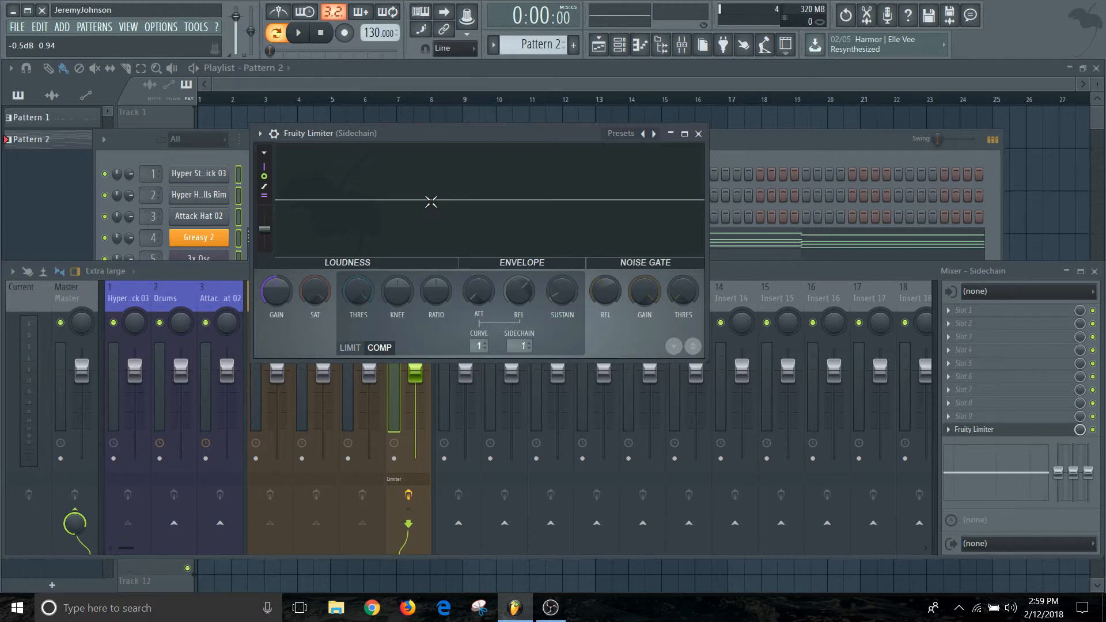
# Play Pattern 2 briefly to check the synth signal going through the Fruity Limiter, and close the plugin window.
pyautogui.press('space')
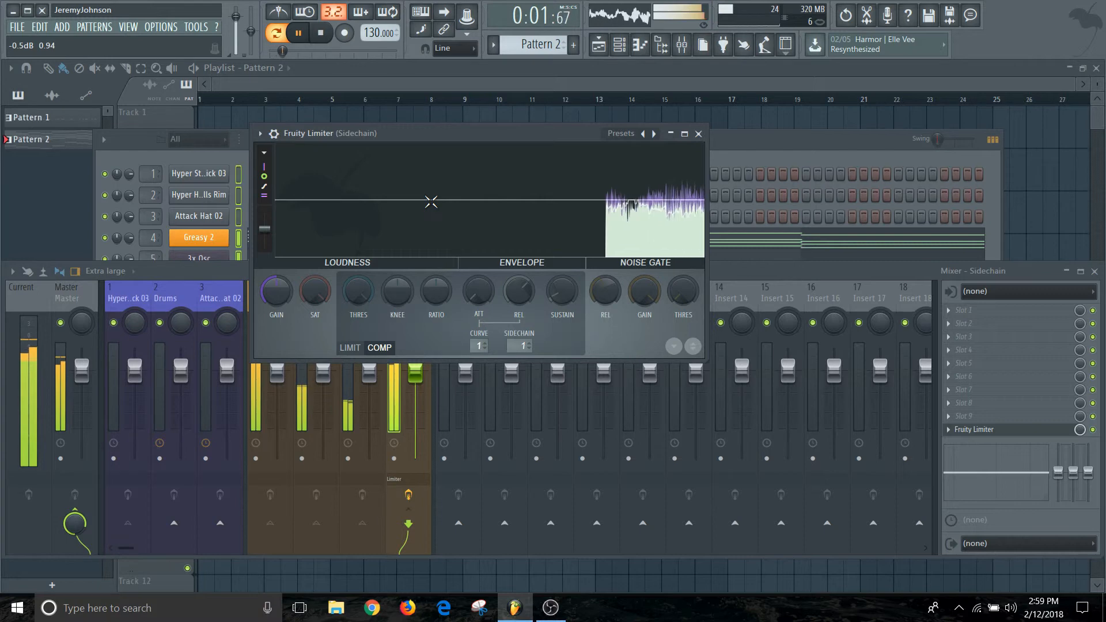
pyautogui.press('space')
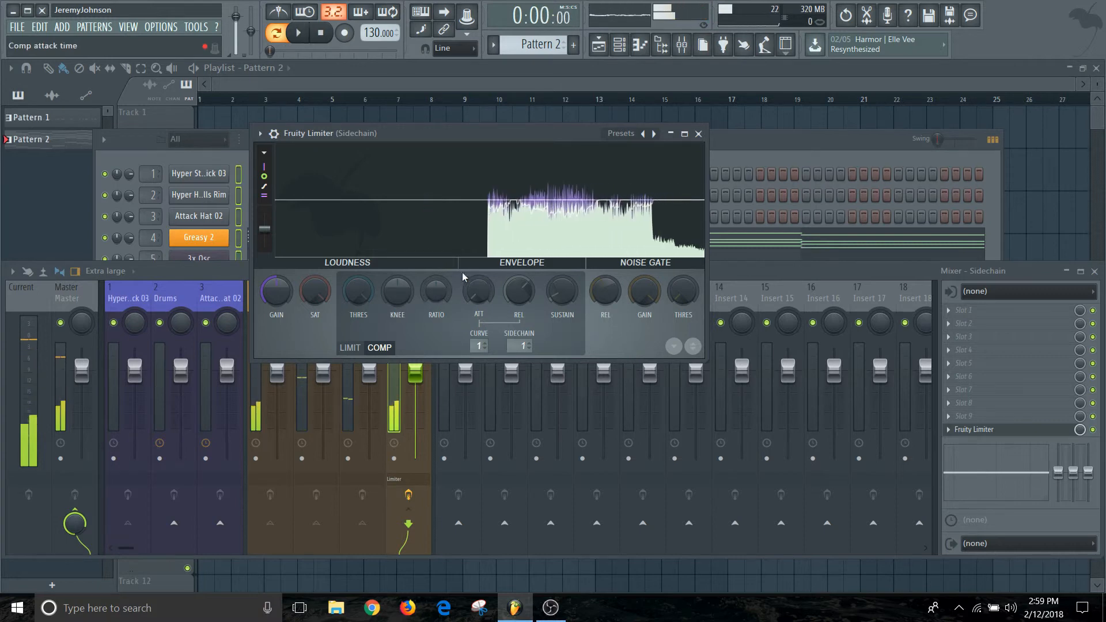
pyautogui.click(698, 134)
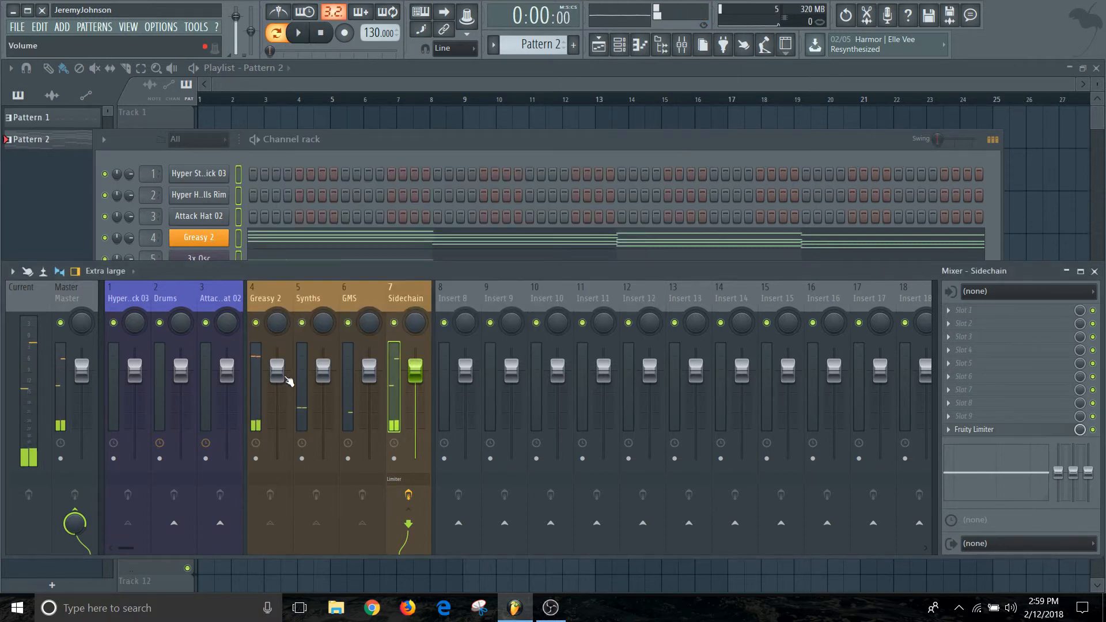
# Balance the synth levels while Pattern 2 plays, lowering Greasy 2 to about -6.8 dB and GMS to about -2.2 dB.
pyautogui.moveTo(286, 378); pyautogui.dragTo(287, 393)
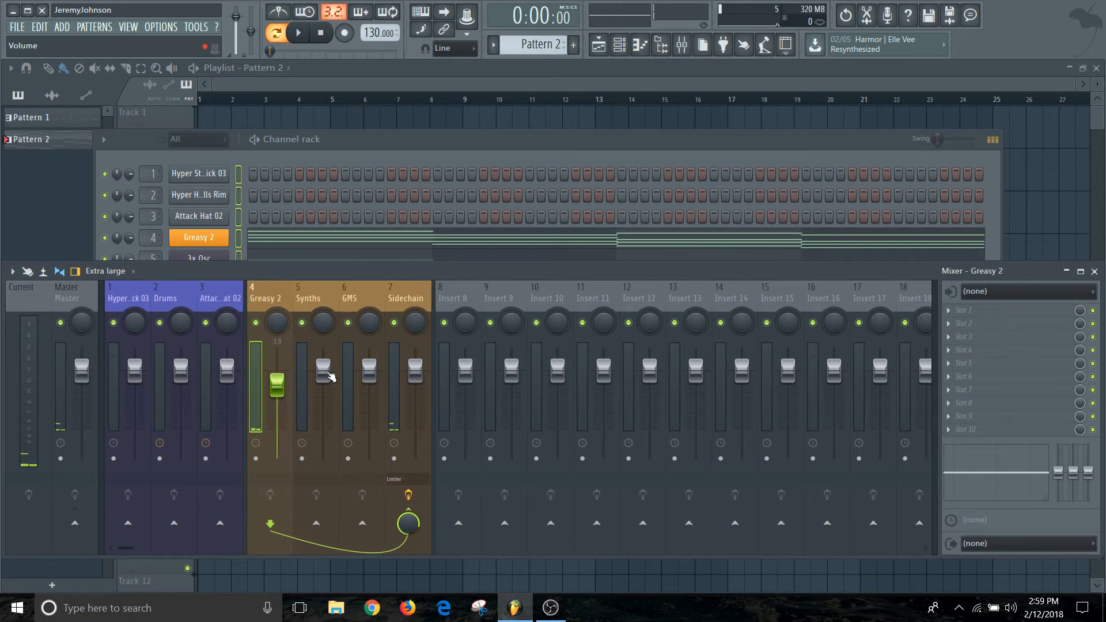
pyautogui.moveTo(370, 379); pyautogui.dragTo(370, 376)
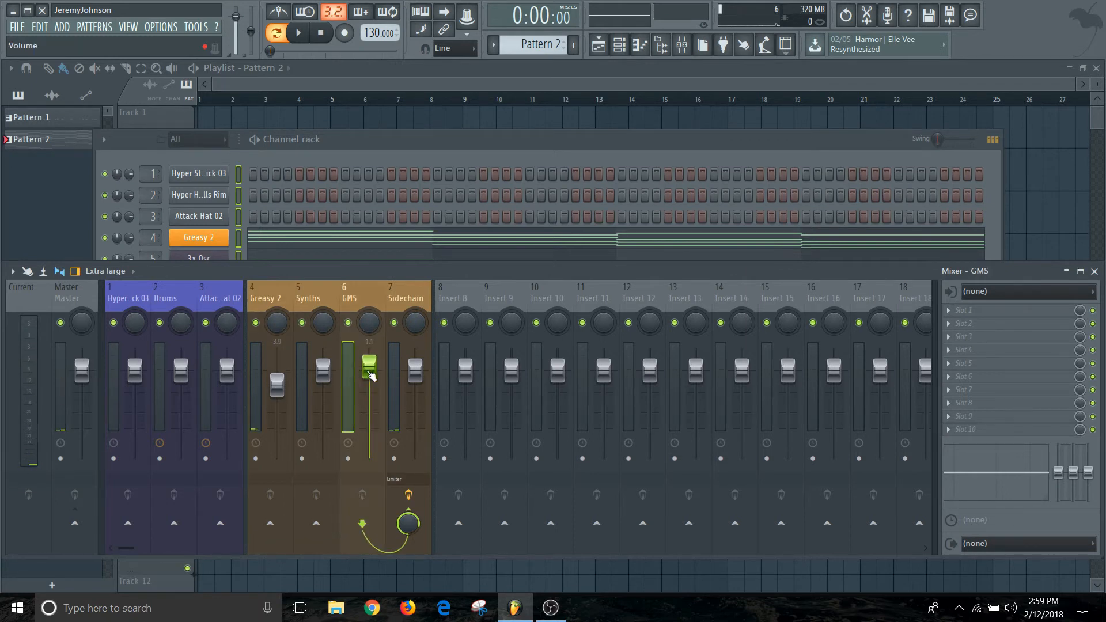
pyautogui.moveTo(277, 385); pyautogui.dragTo(339, 379)
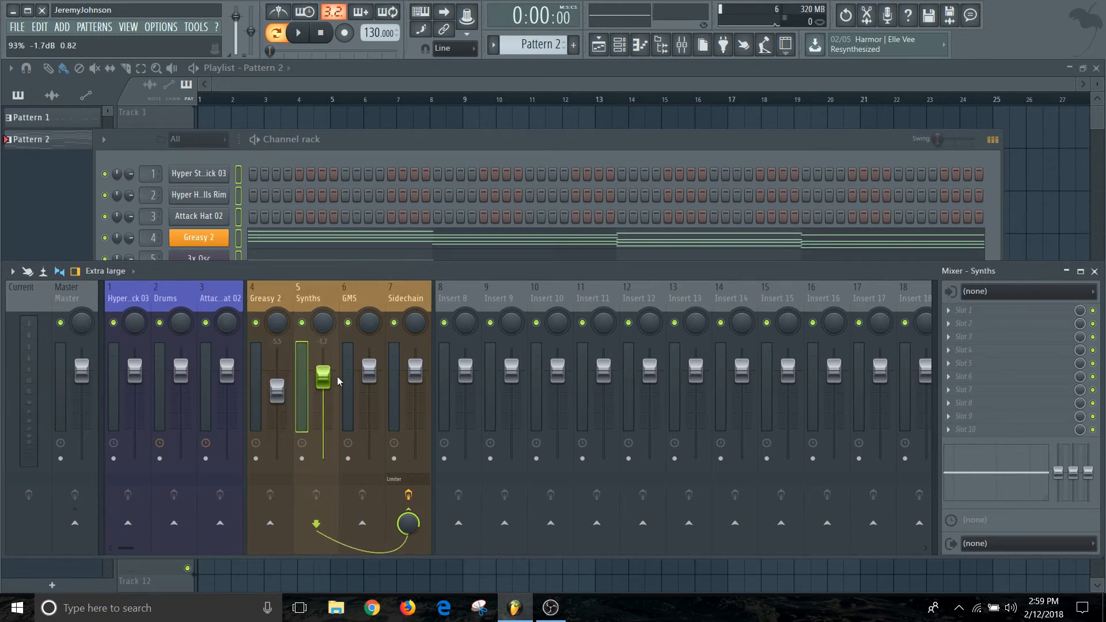
pyautogui.press('space')
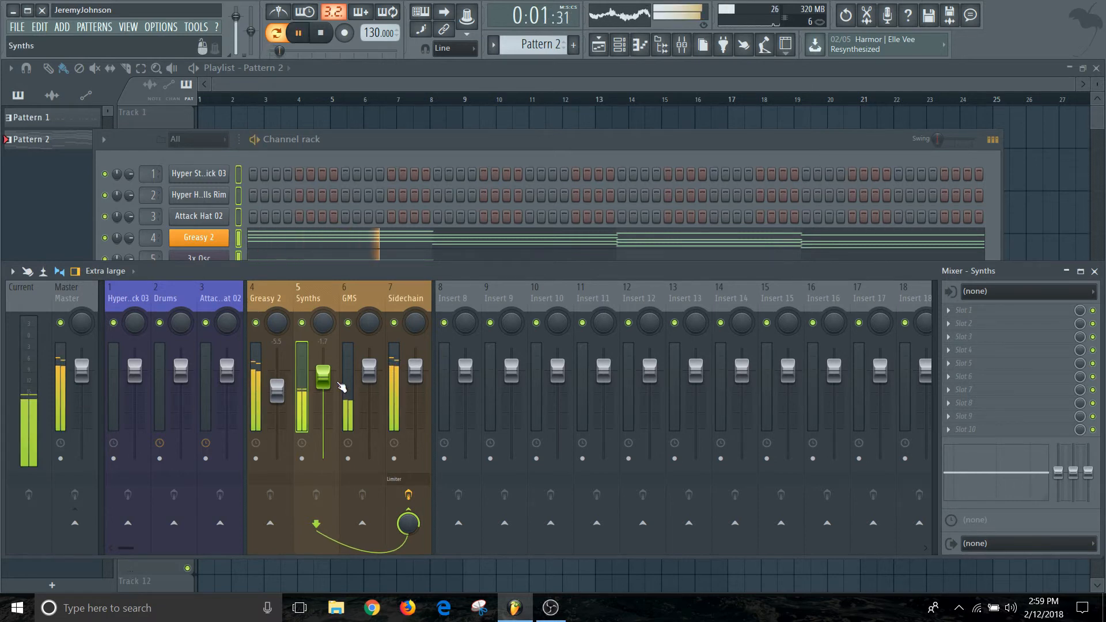
pyautogui.moveTo(323, 378); pyautogui.dragTo(369, 383)
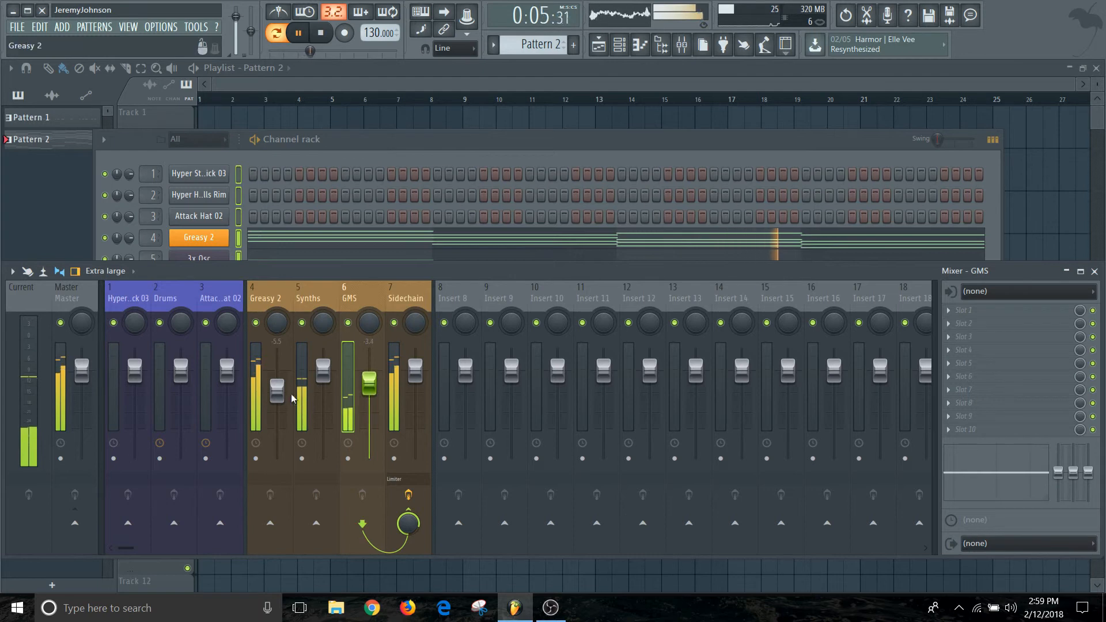
pyautogui.moveTo(277, 385); pyautogui.dragTo(277, 400)
pyautogui.moveTo(369, 384); pyautogui.dragTo(369, 378)
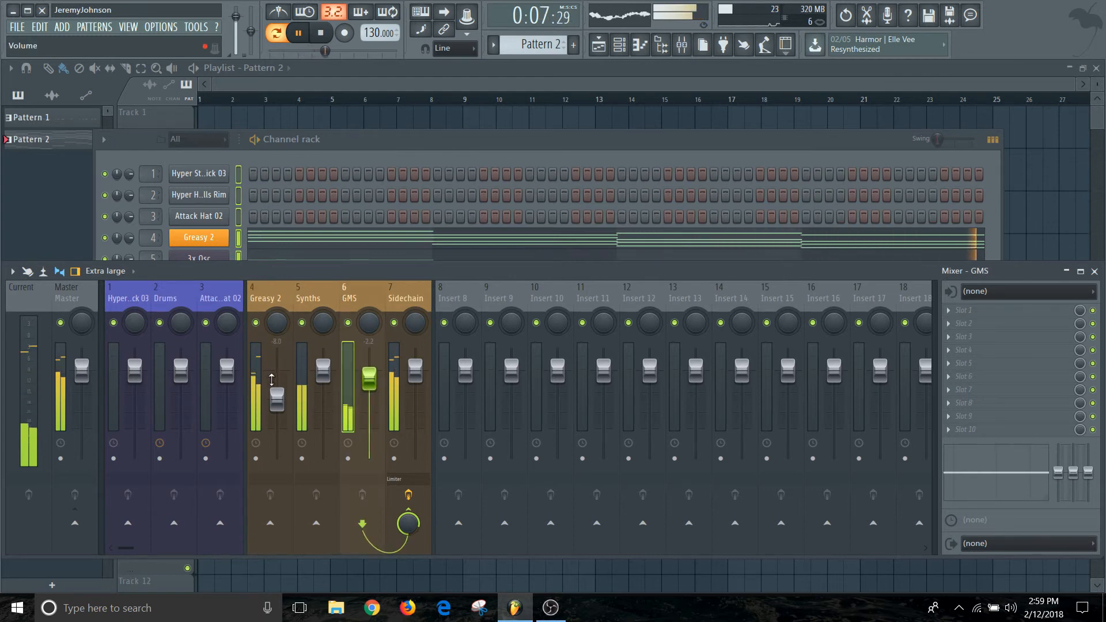
pyautogui.moveTo(277, 399); pyautogui.dragTo(277, 397)
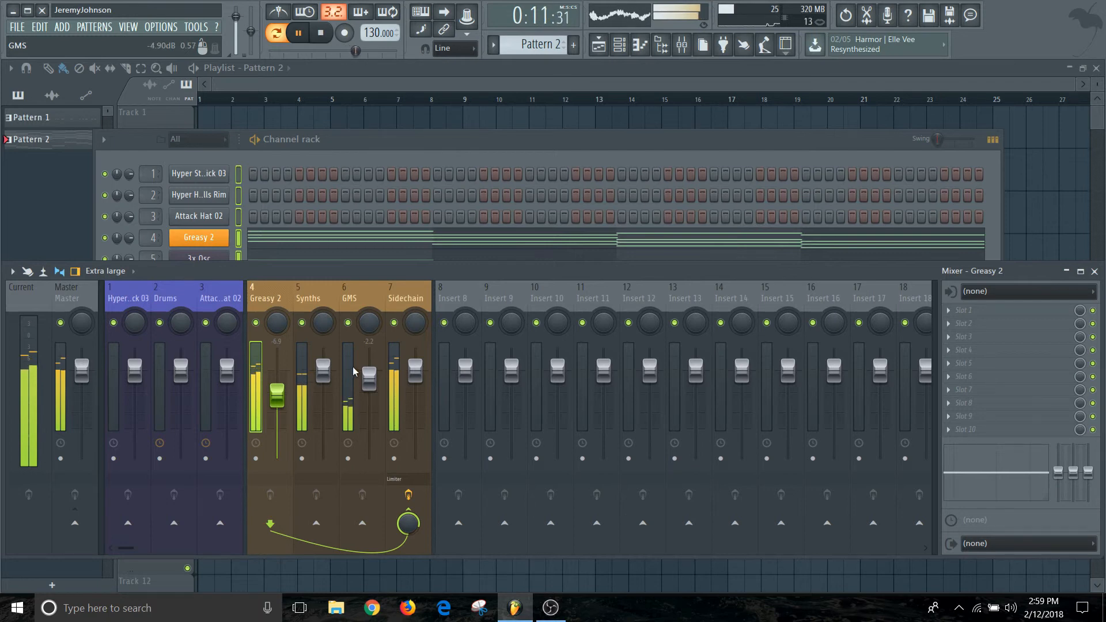
pyautogui.press('space')
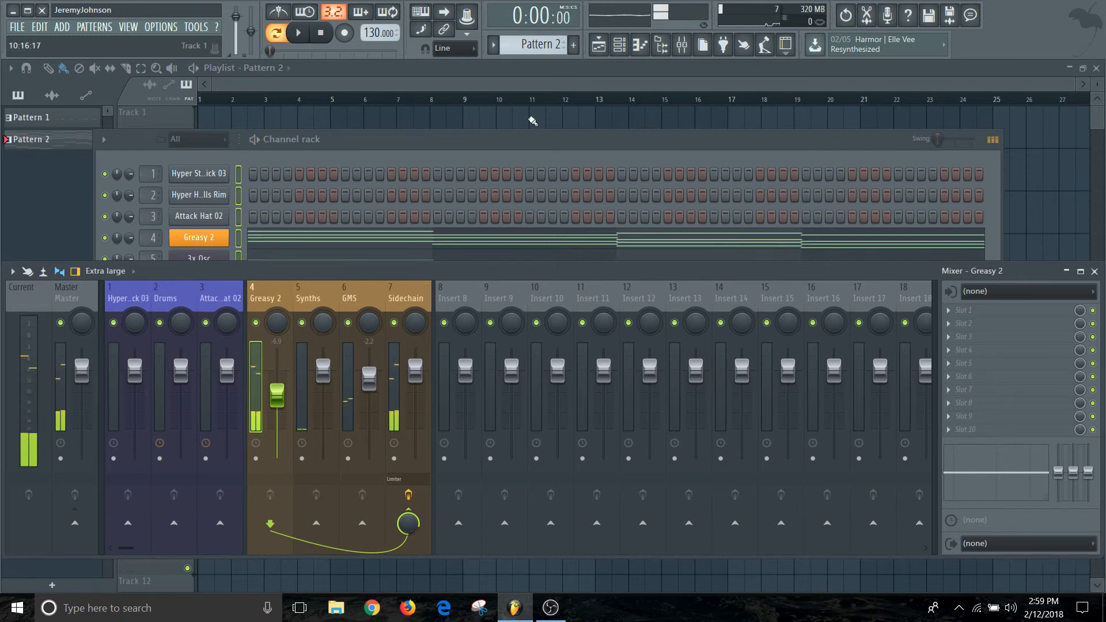
# Clear the other windows off the playlist and place four Pattern 1 clips back to back on Track 1 from bar 1.
pyautogui.press('F12')
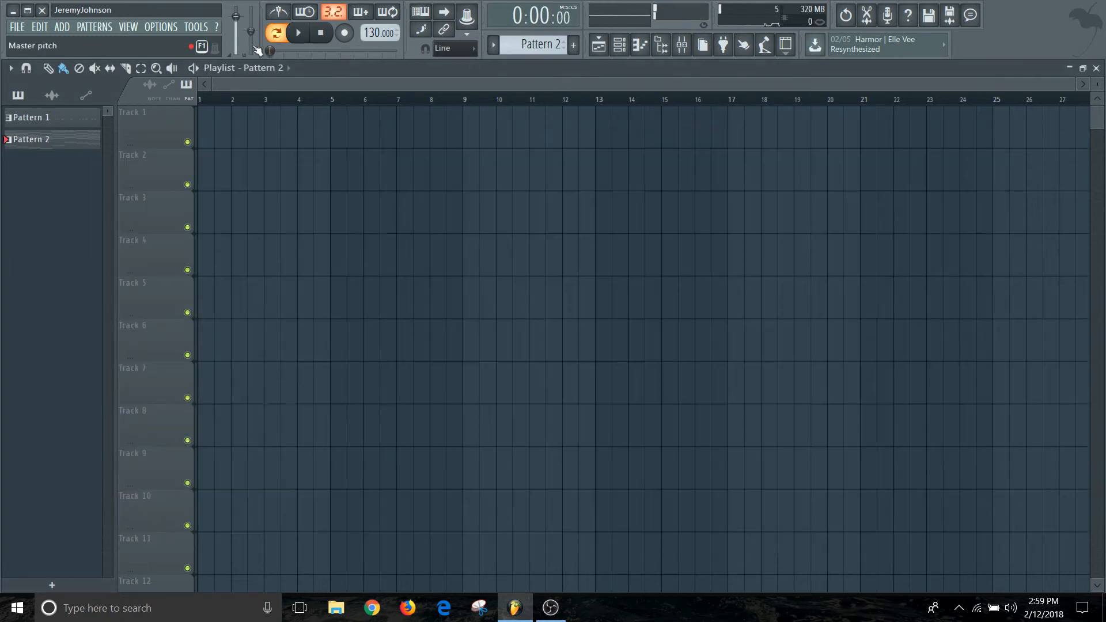
pyautogui.click(49, 119)
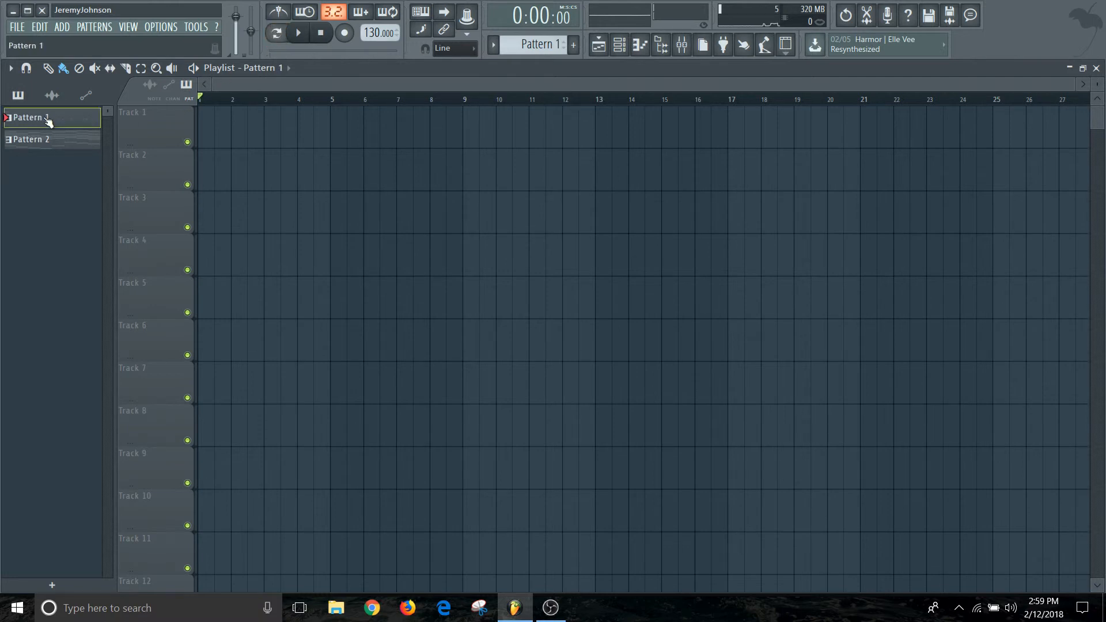
pyautogui.click(203, 133)
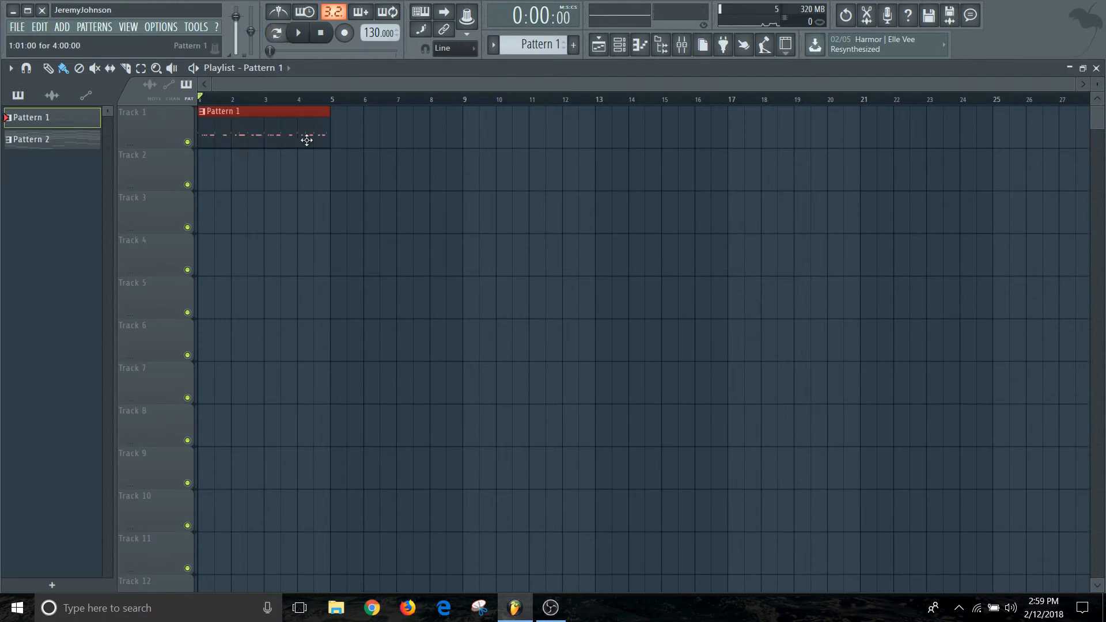
pyautogui.click(338, 134)
pyautogui.click(470, 134)
pyautogui.moveTo(613, 134); pyautogui.dragTo(599, 132)
# Place two Pattern 2 clips back to back on Track 2 from bar 1, and play the arrangement briefly.
pyautogui.click(56, 140)
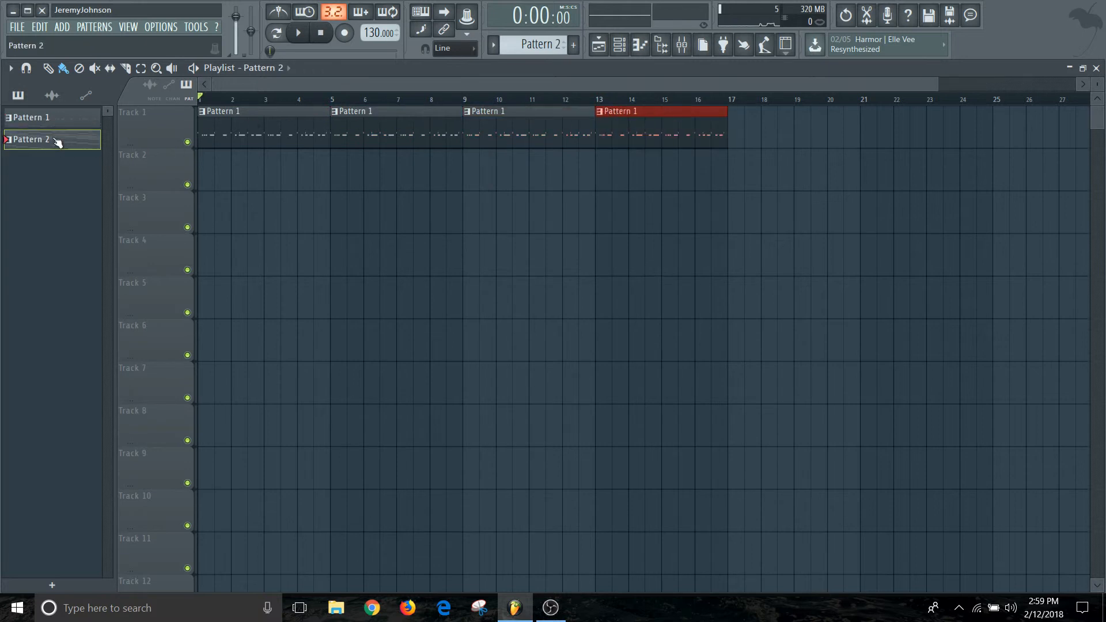
pyautogui.click(204, 183)
pyautogui.click(488, 179)
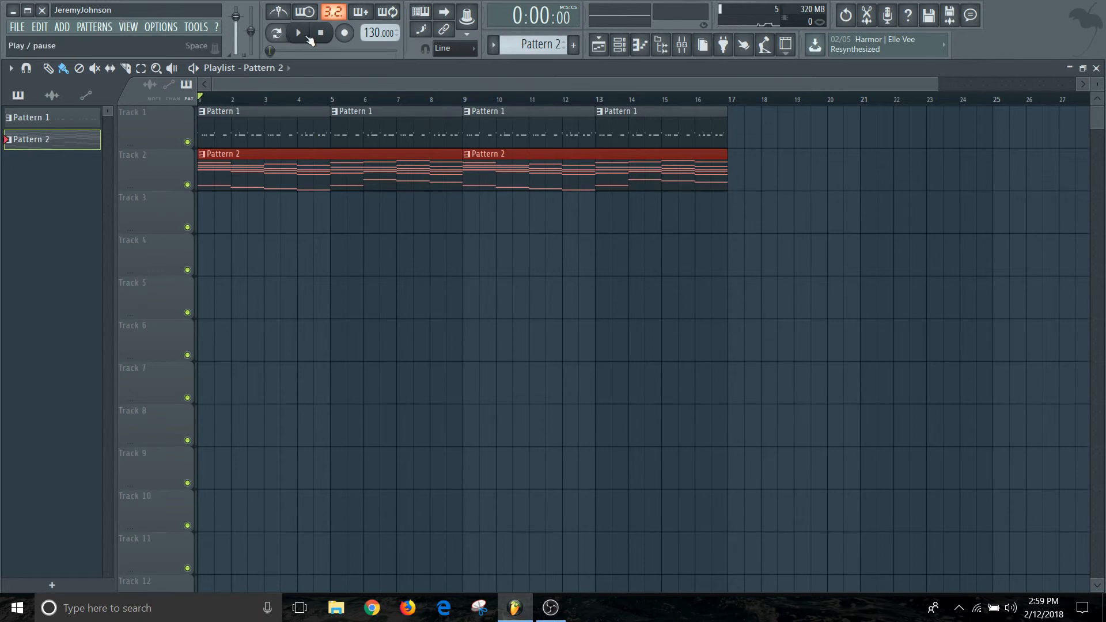
pyautogui.click(299, 35)
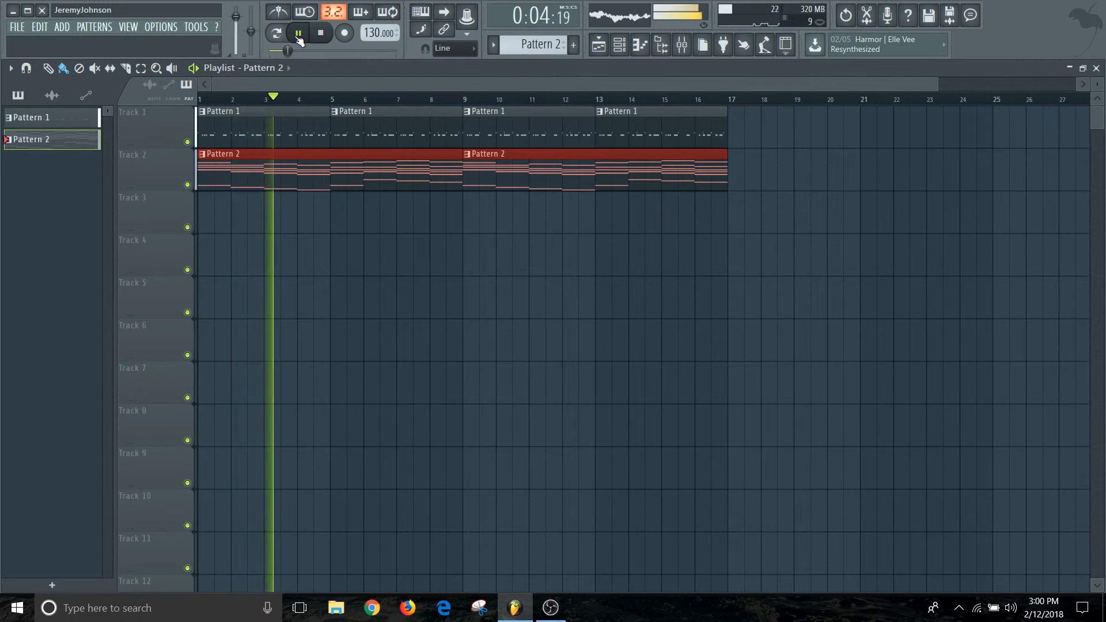
pyautogui.click(322, 34)
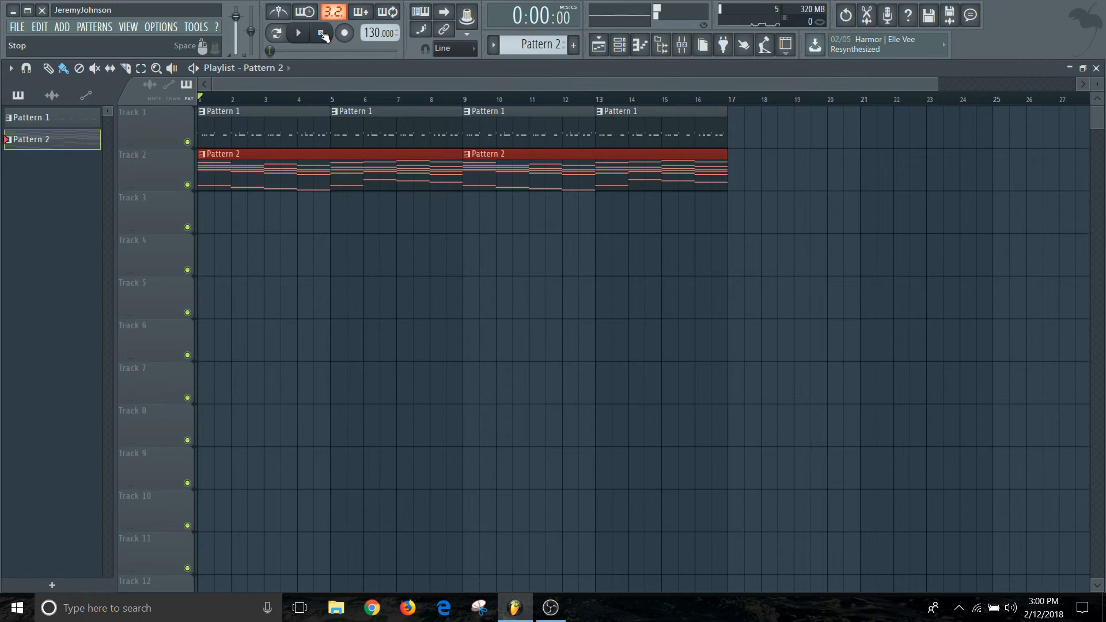
# Reopen the Sidechain track's Fruity Limiter and, with the song playing, lower the compressor threshold and raise the knee.
pyautogui.press('F9')
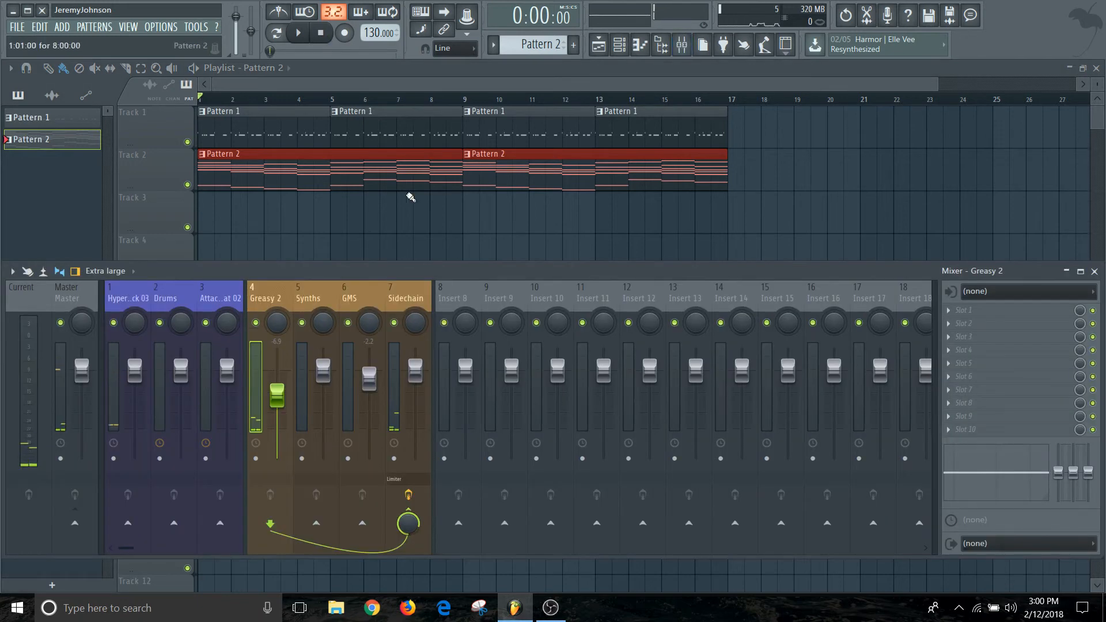
pyautogui.click(397, 481)
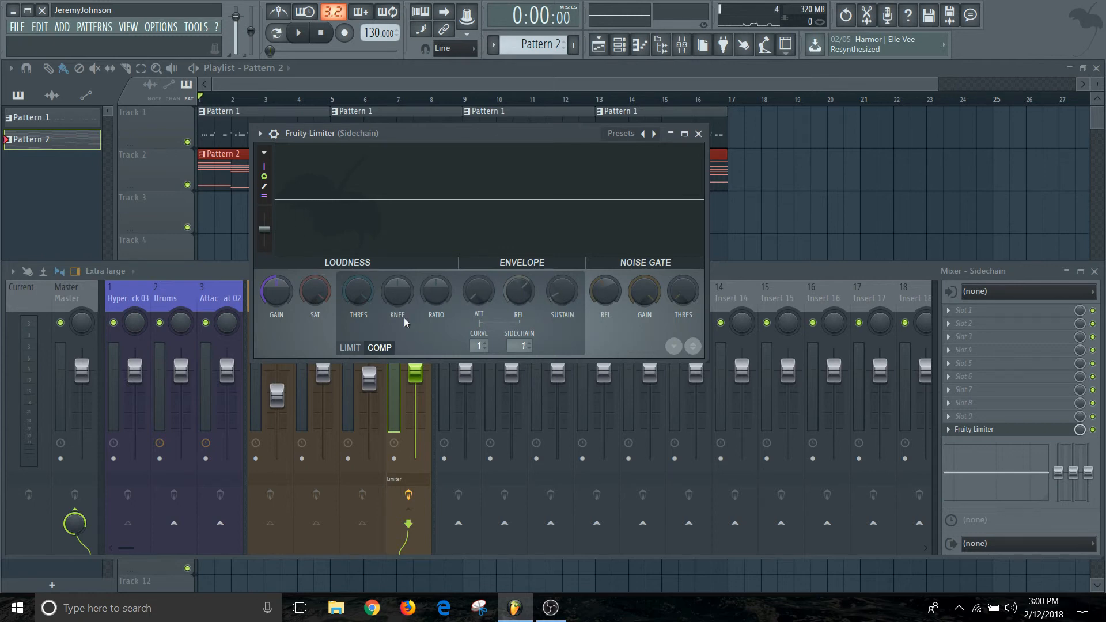
pyautogui.click(299, 33)
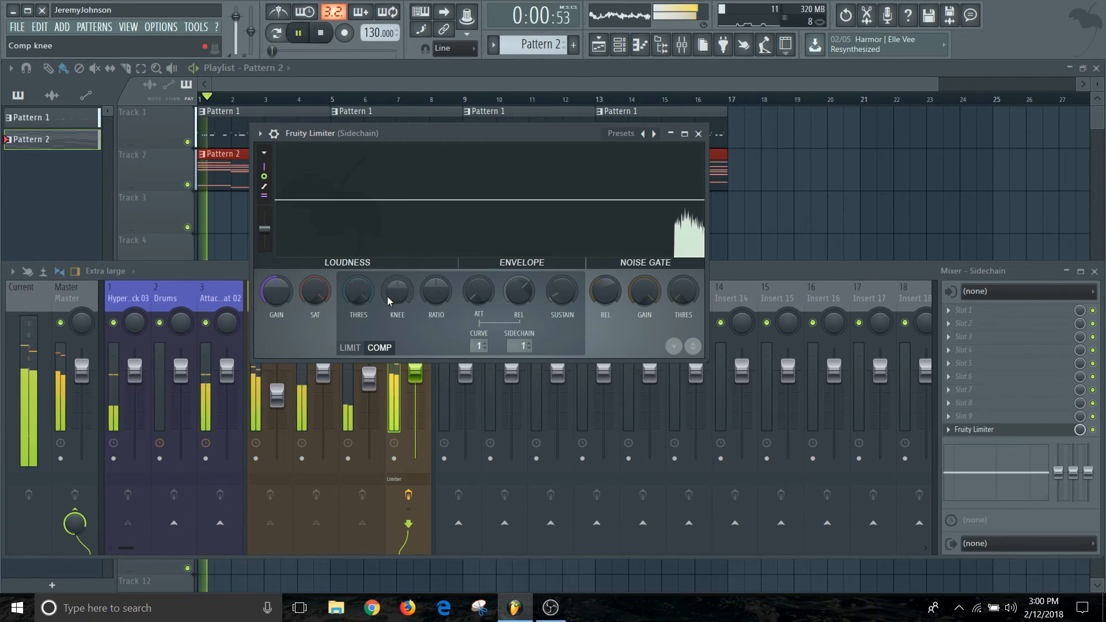
pyautogui.moveTo(358, 295); pyautogui.dragTo(358, 339)
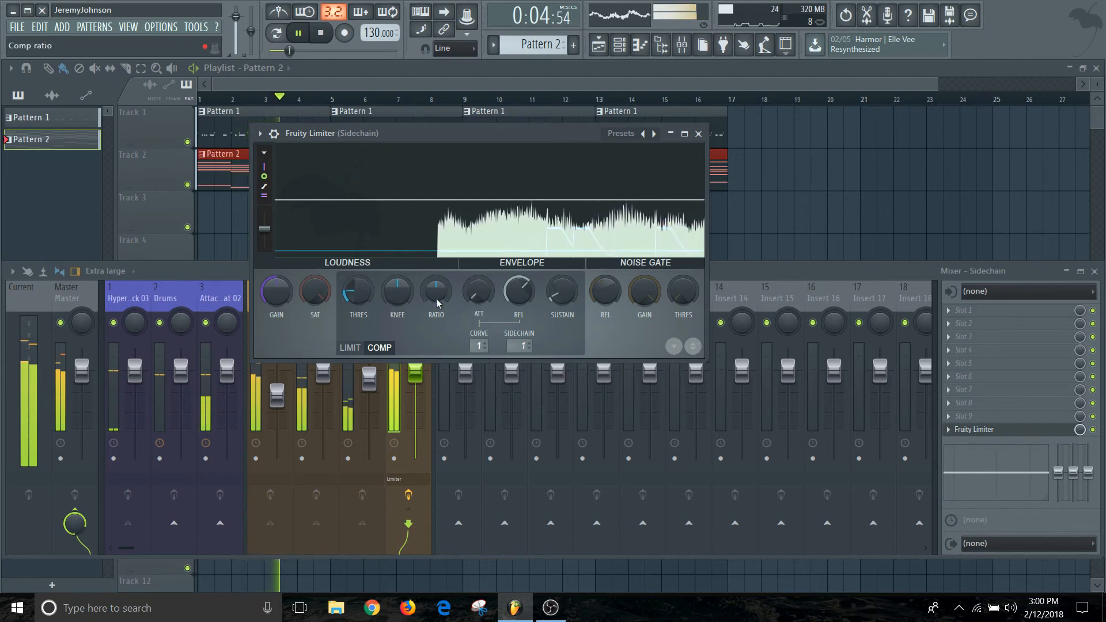
pyautogui.moveTo(397, 291); pyautogui.dragTo(397, 266)
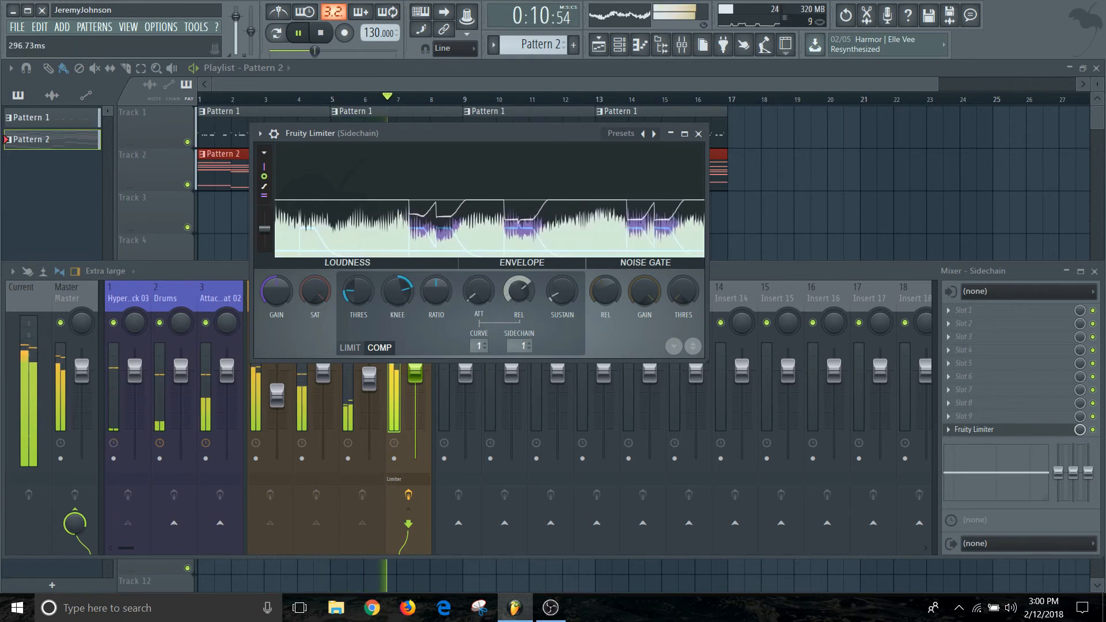
# Fine-tune the compressor's attack and release, set the knee to 59%, close the limiter and stop playback.
pyautogui.moveTo(473, 294); pyautogui.dragTo(473, 292)
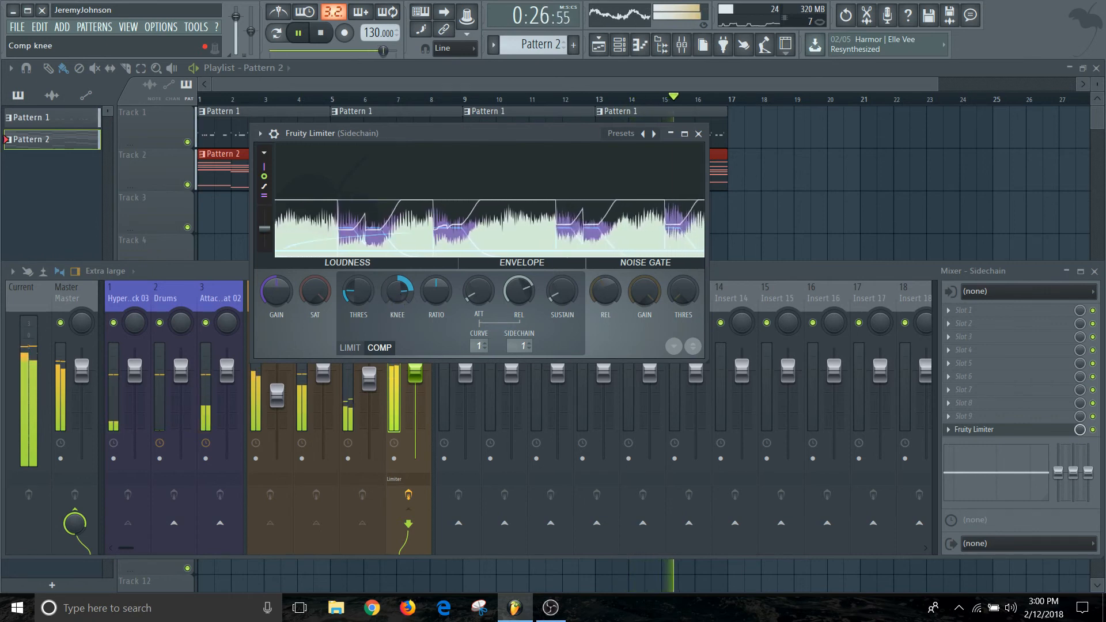
pyautogui.moveTo(401, 291); pyautogui.dragTo(401, 294)
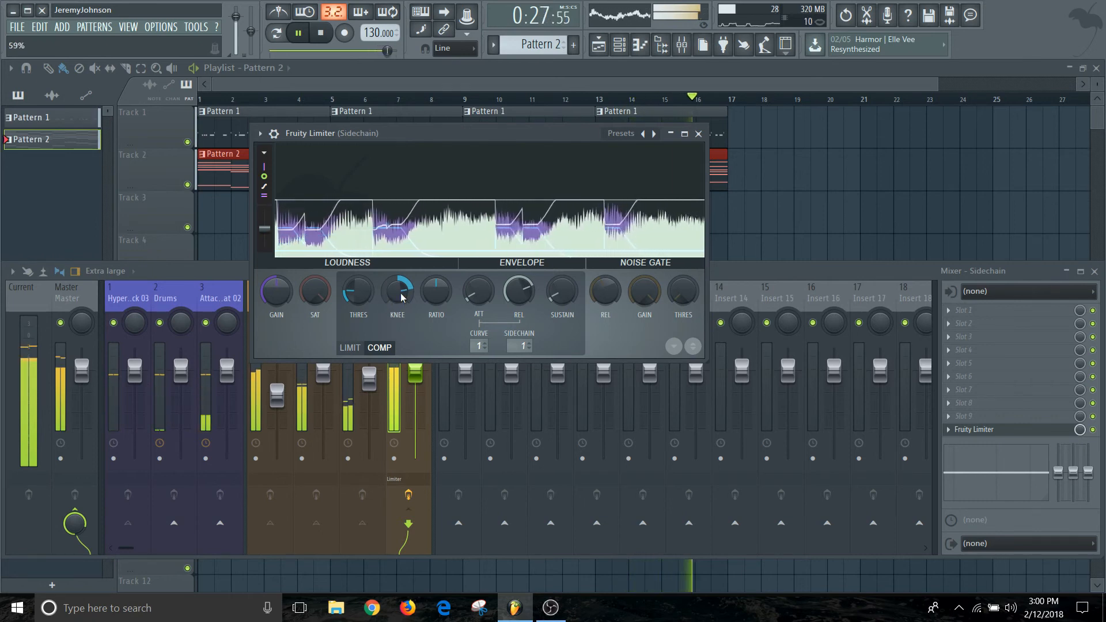
pyautogui.click(699, 134)
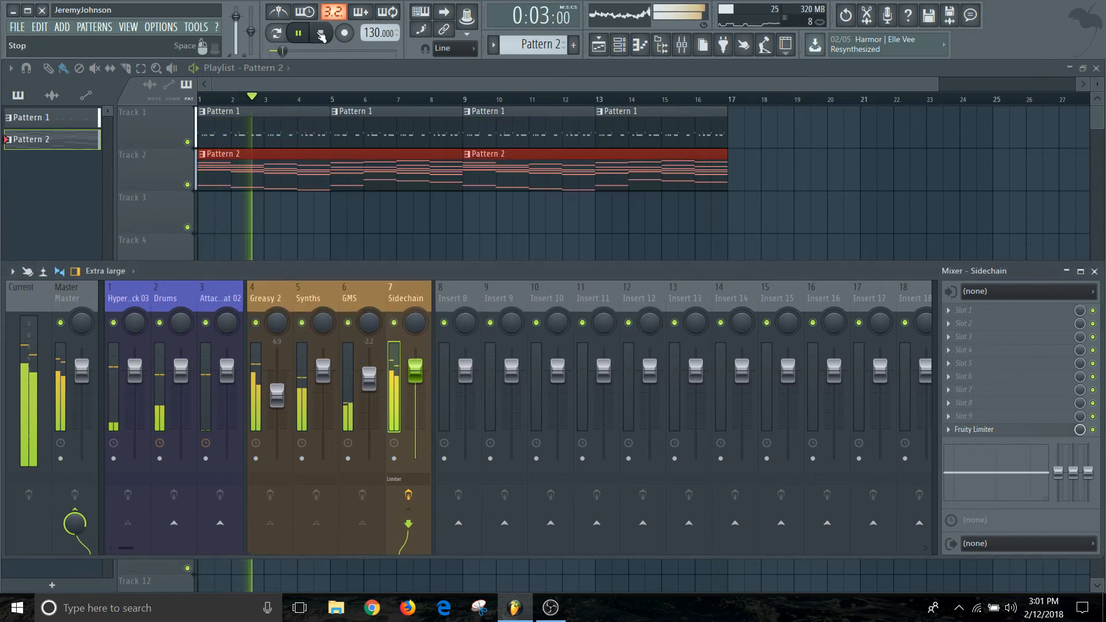
pyautogui.click(328, 36)
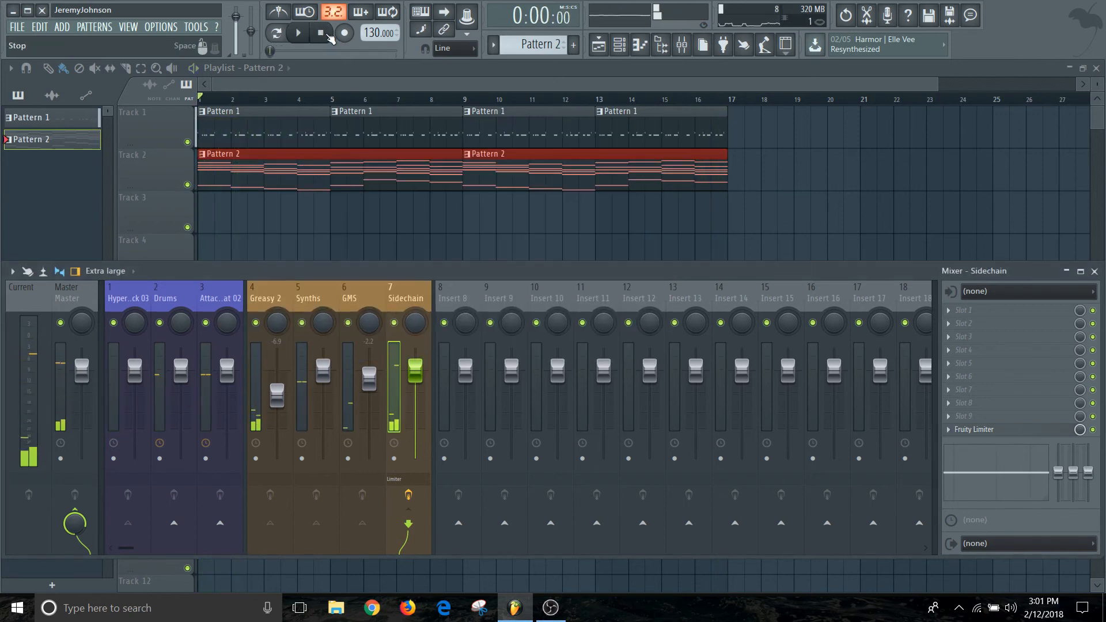